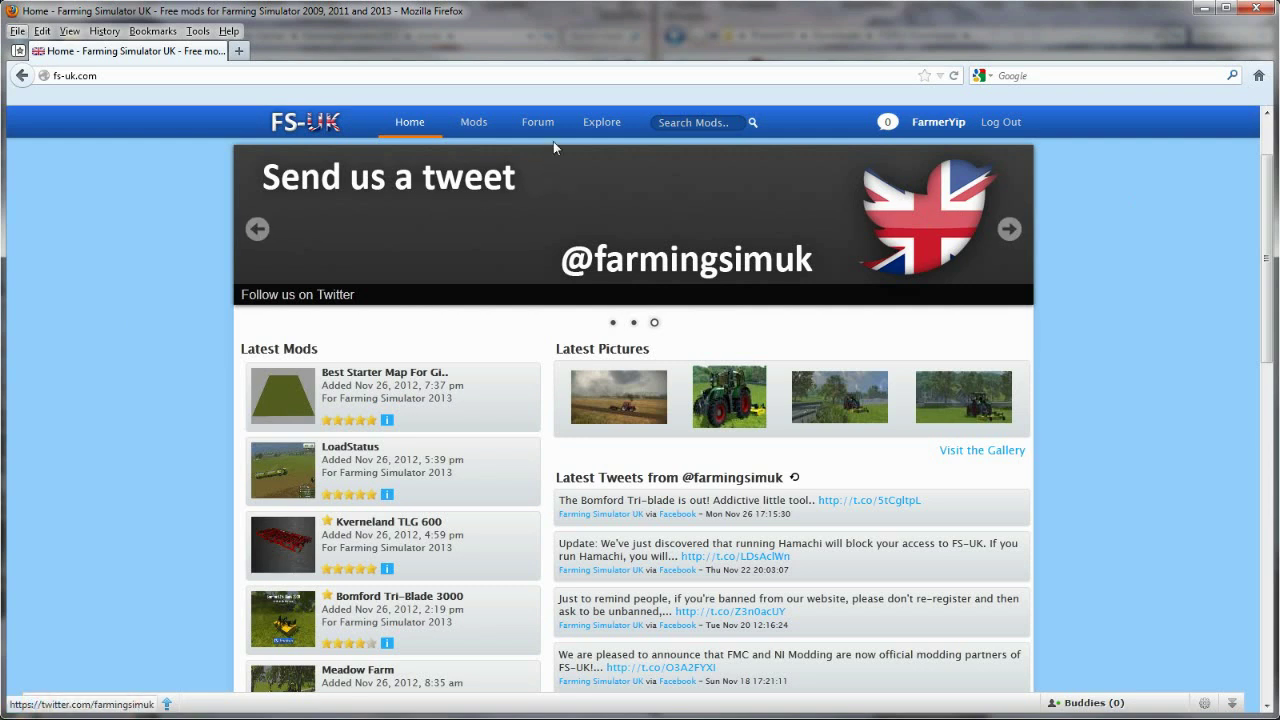
Step: Open the Maps category for Farming Simulator 2013 in the website's Mods section
mouse_move(559, 133)
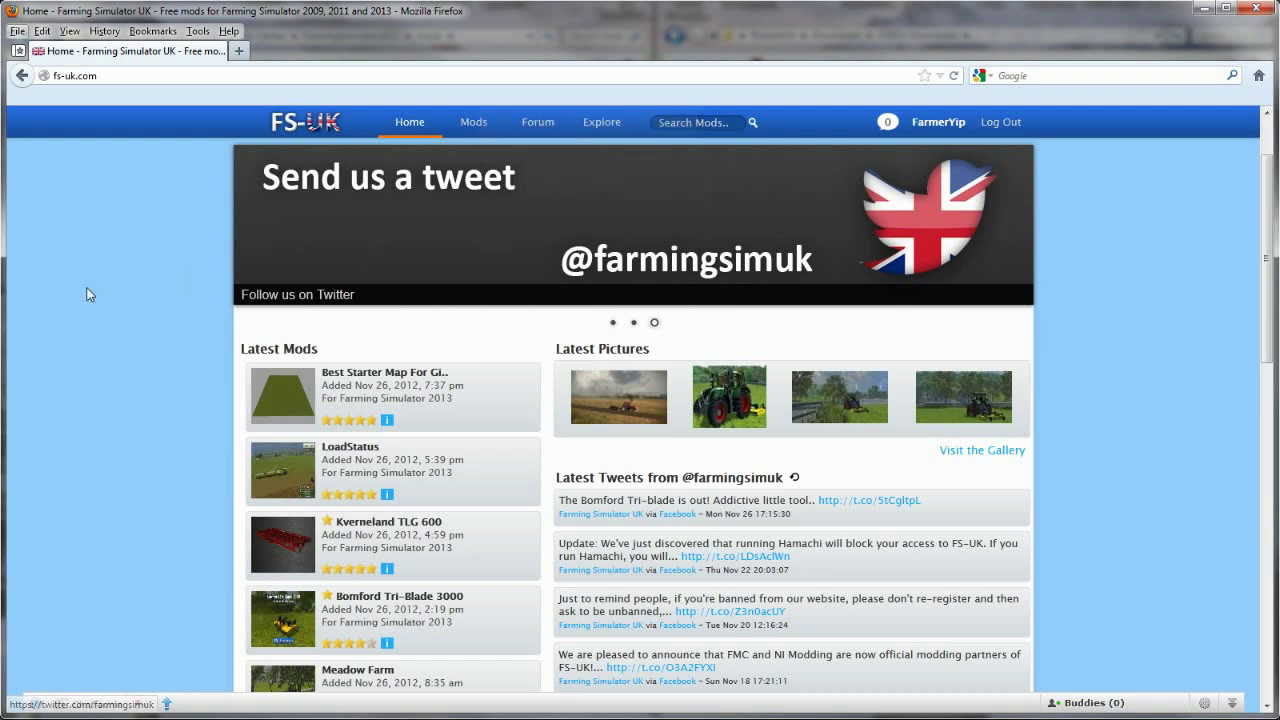
click(468, 127)
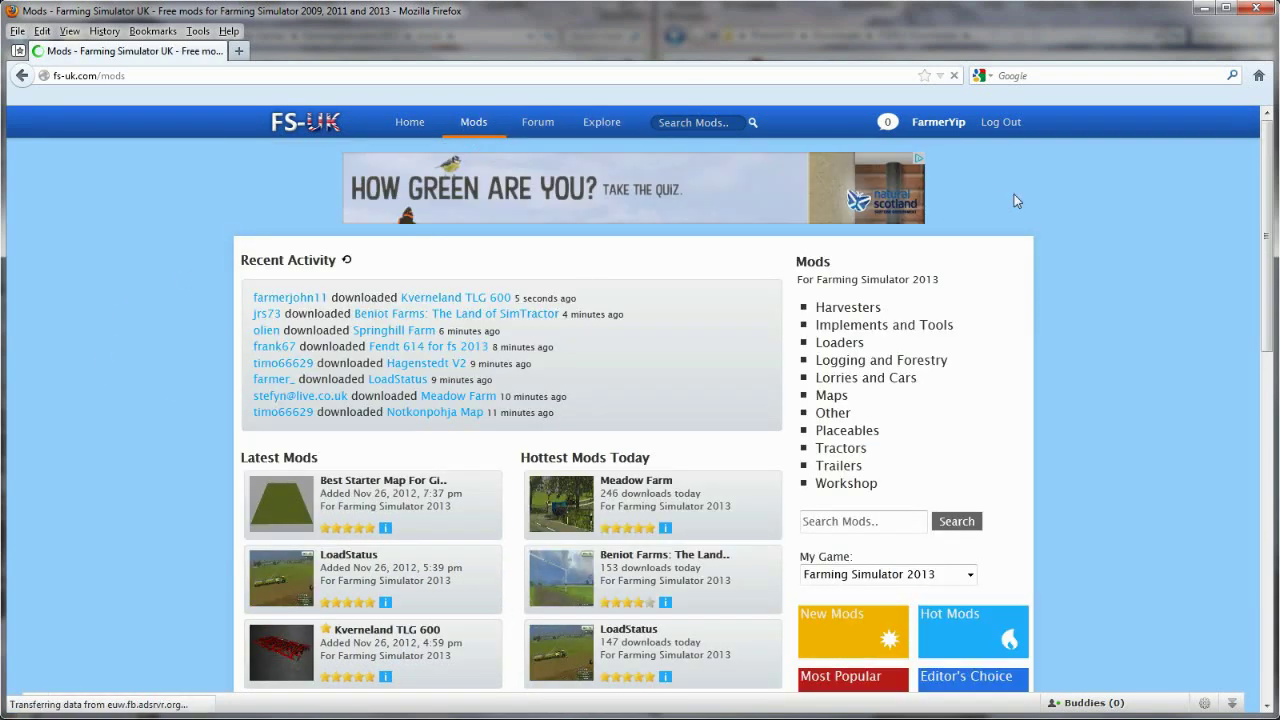
mouse_move(1022, 122)
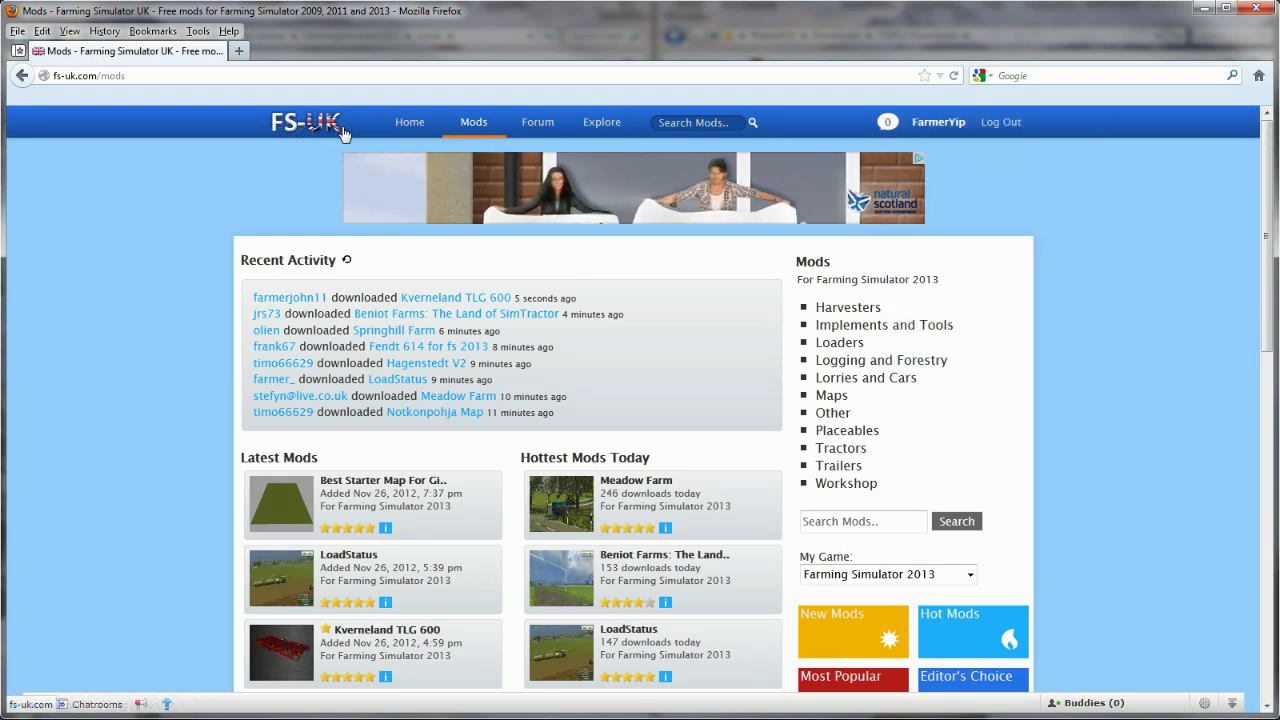
mouse_move(943, 123)
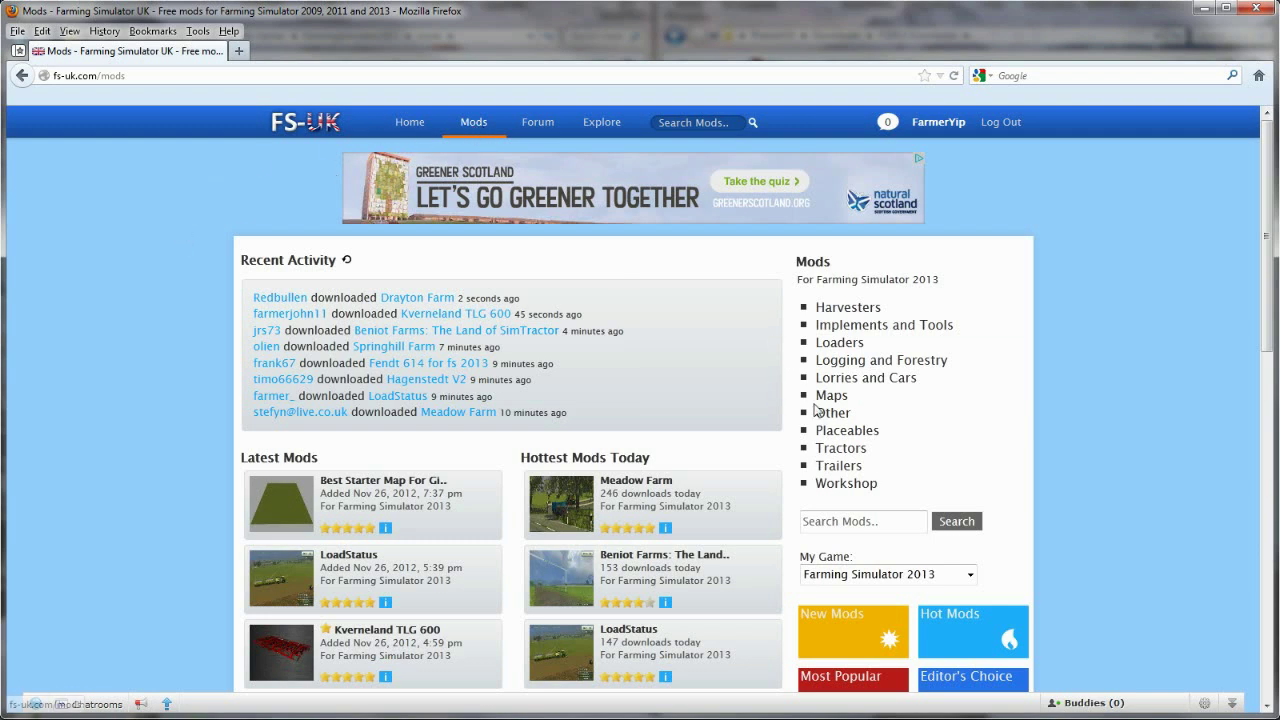
click(828, 398)
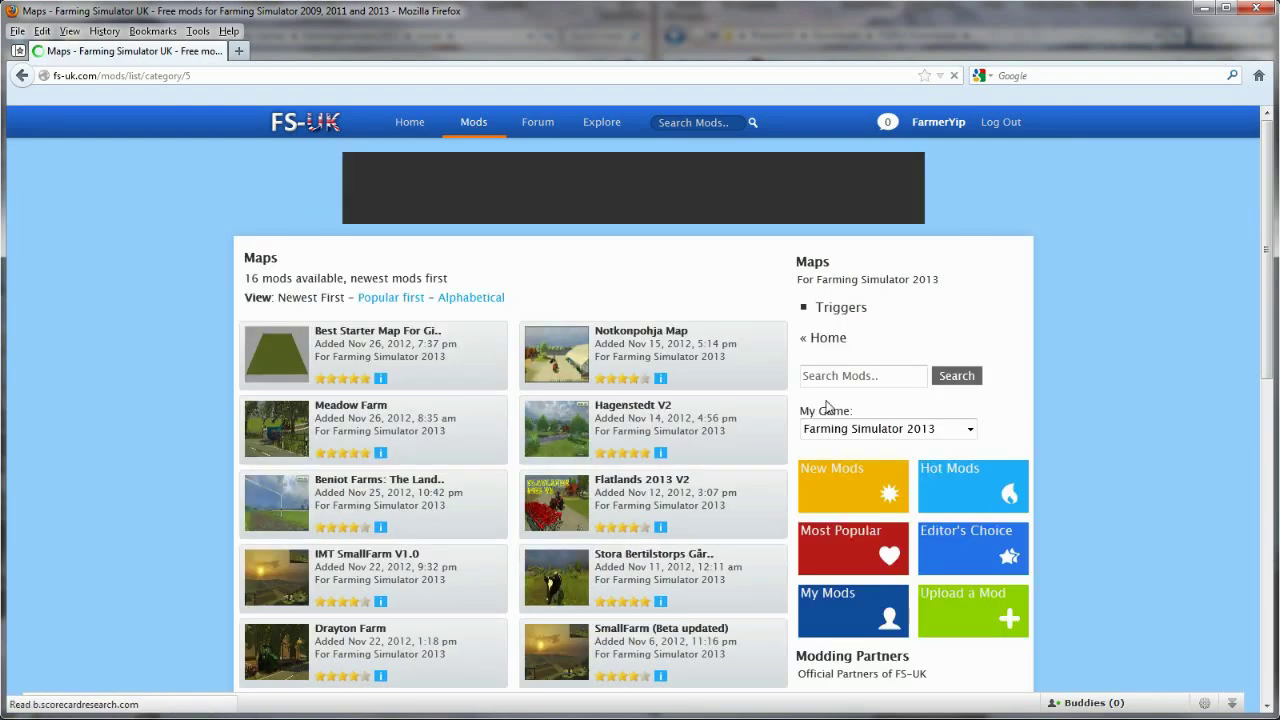
Step: Find the Start Map for Map Makers mod in the maps list and open its page
drag(1265, 209, 1277, 268)
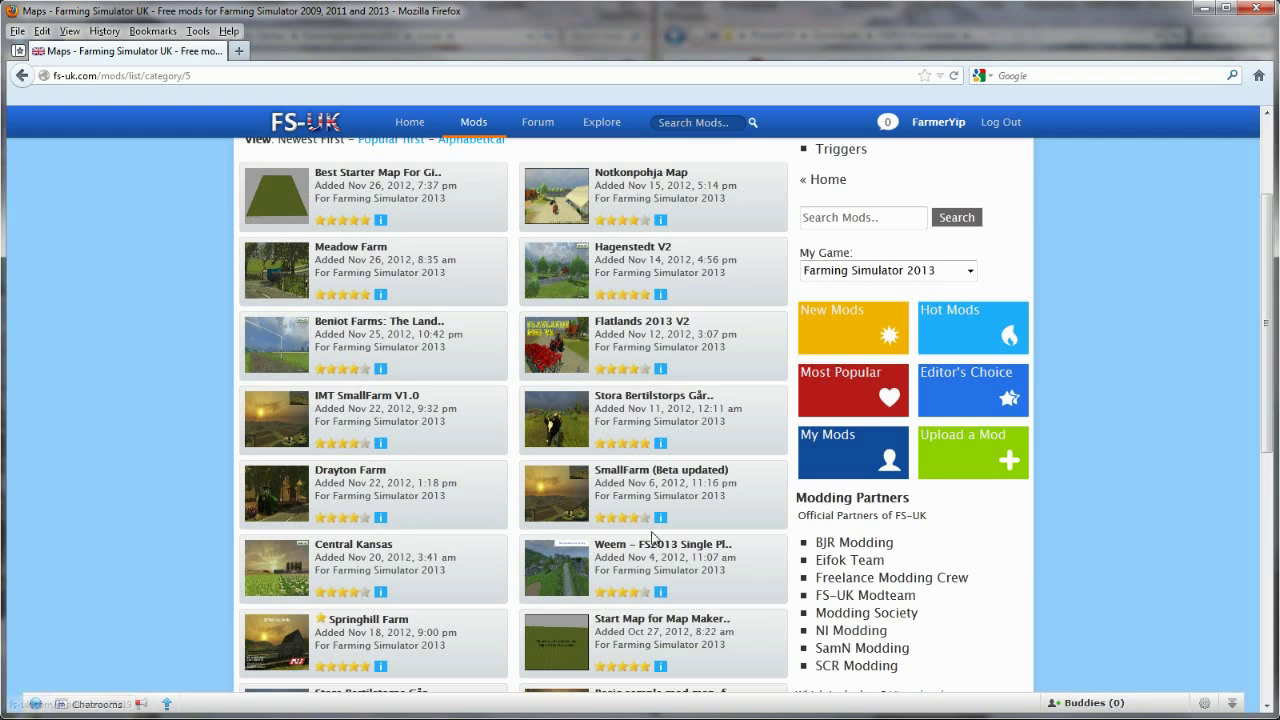
scroll(1180, 470, down, 2)
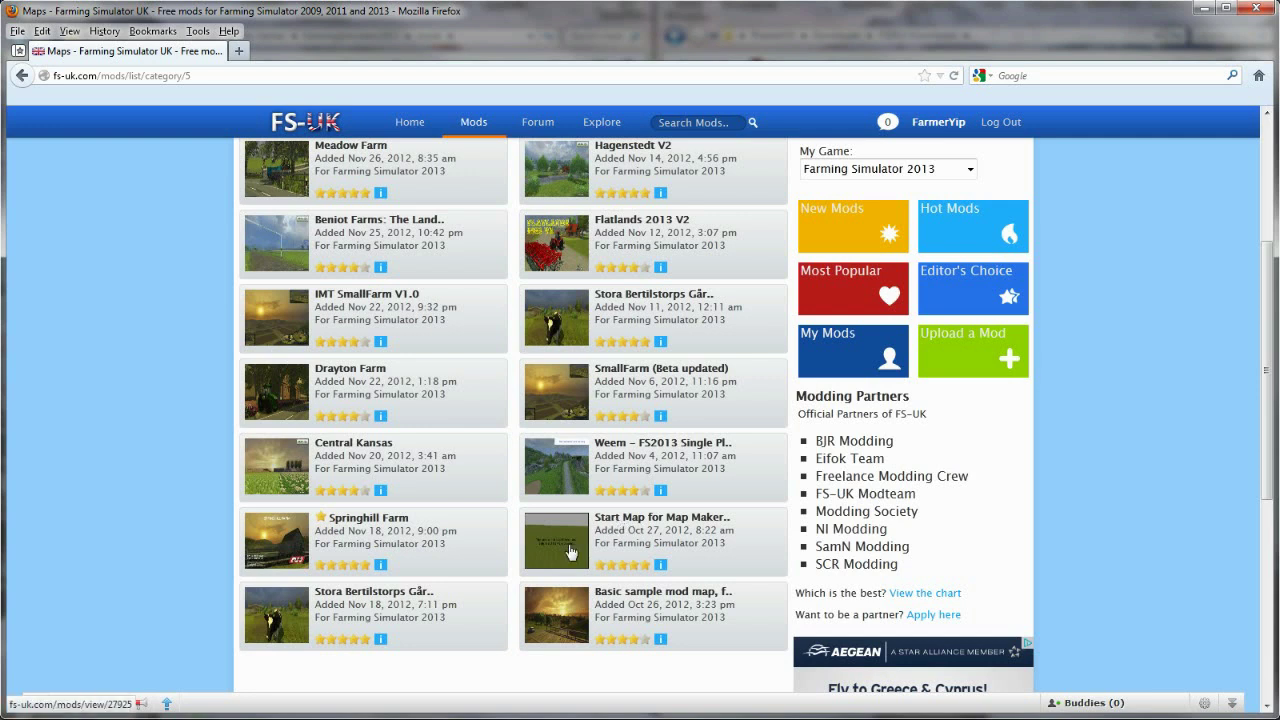
click(613, 522)
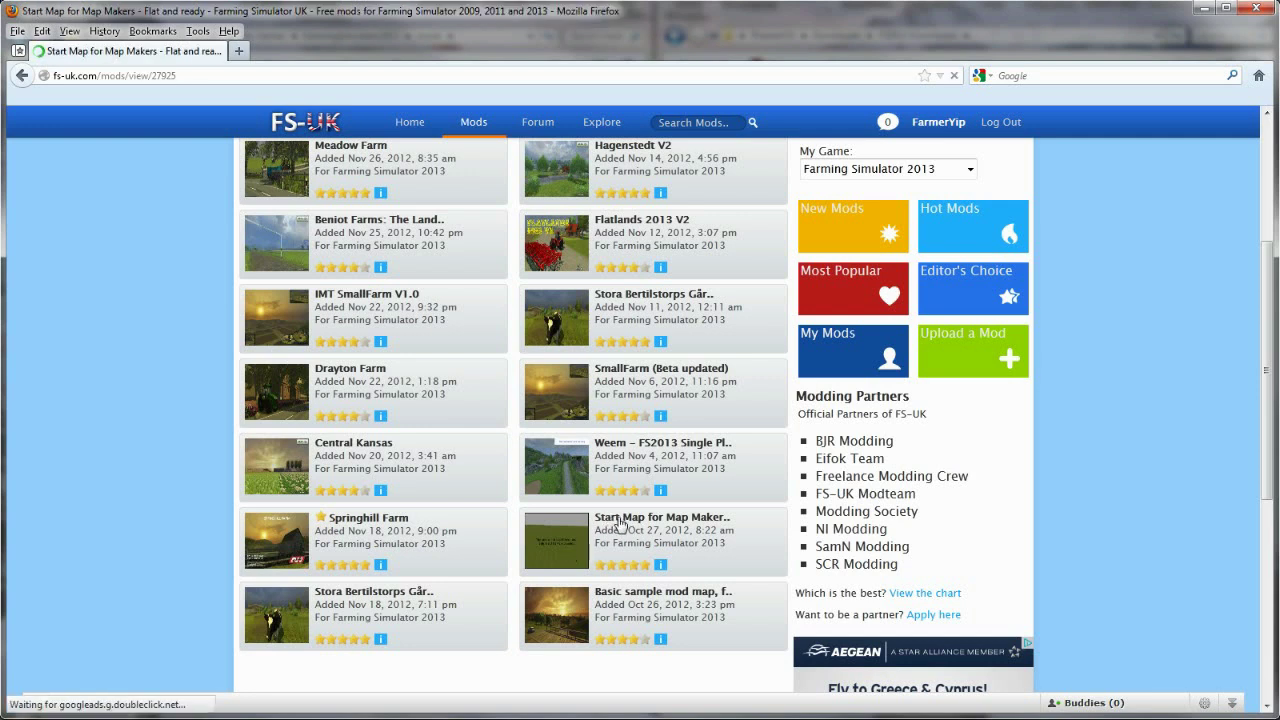
Step: Request the mod's manual-install ZIP download, cancel the save prompt, and switch from the browser to the Windows Explorer windows
scroll(401, 511, down, 3)
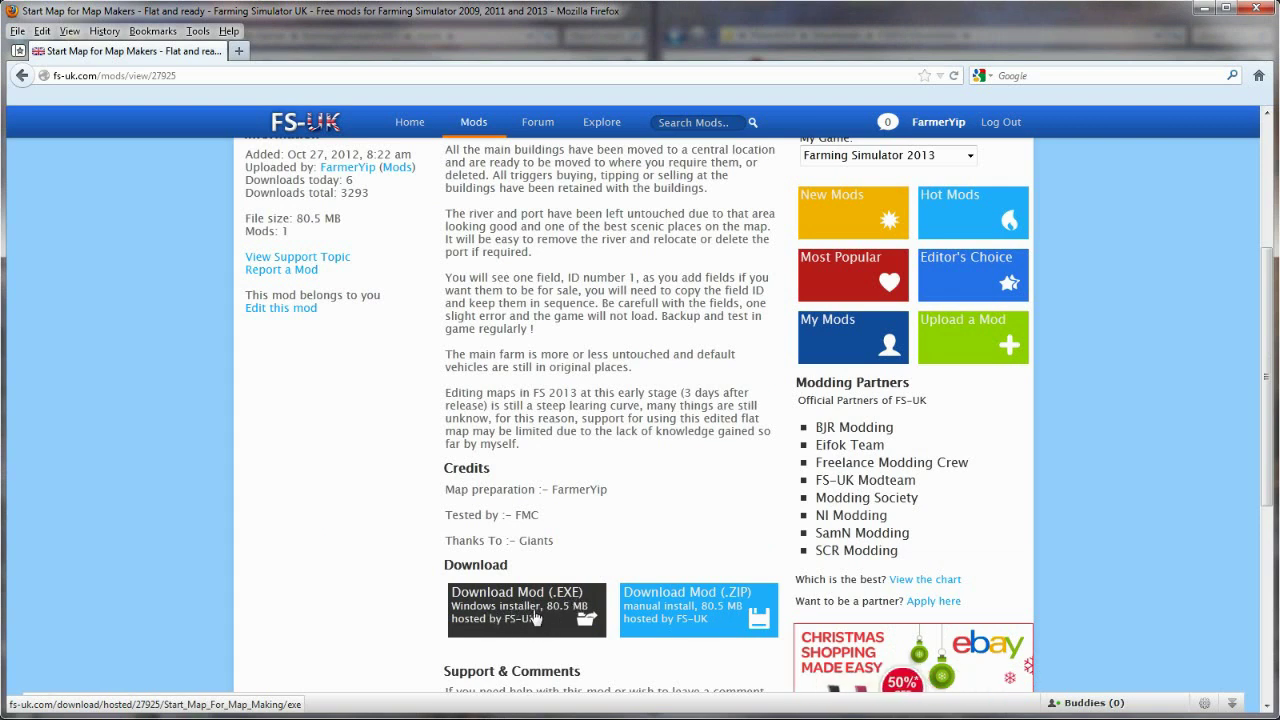
click(681, 616)
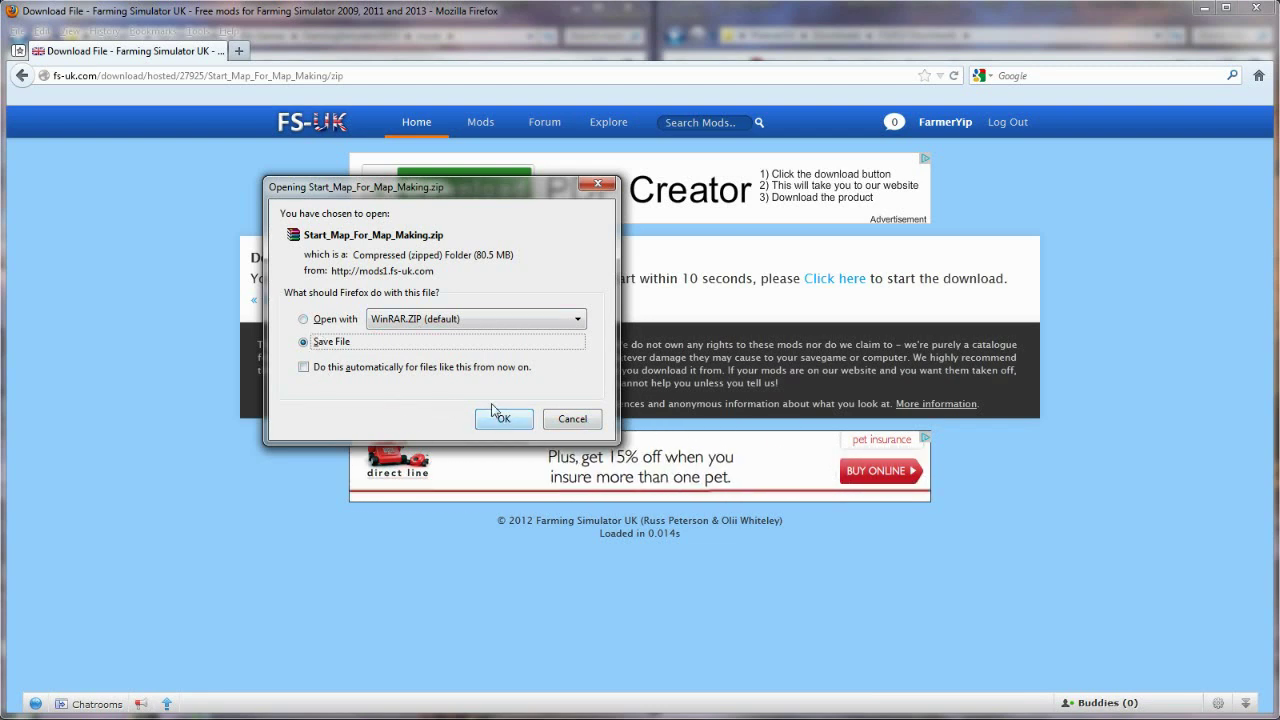
click(588, 421)
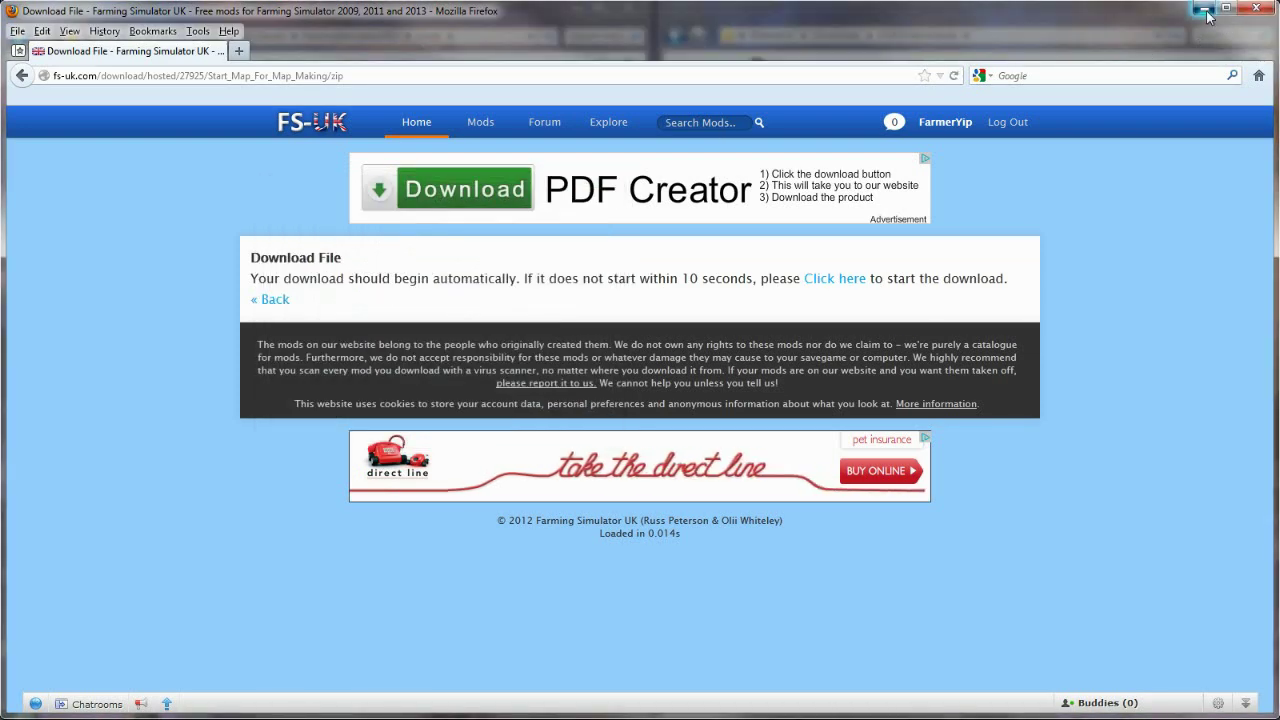
click(1205, 10)
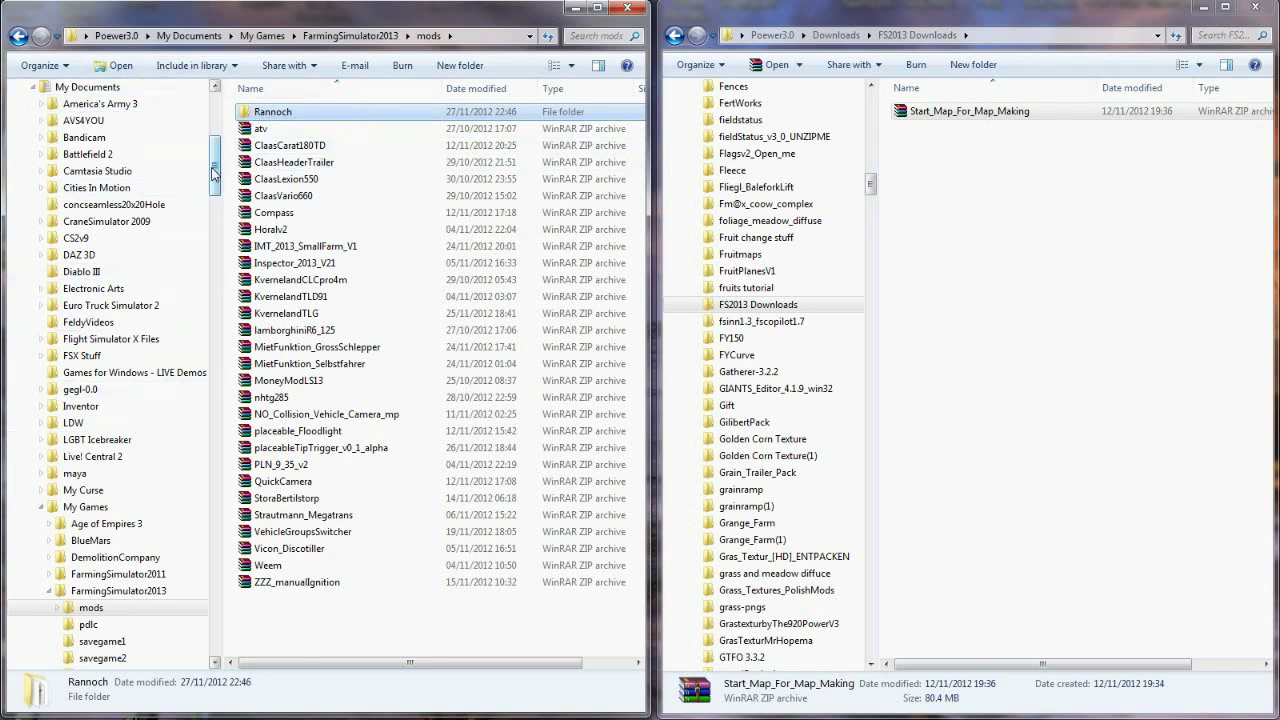
Step: Select the mods folder under My Documents, My Games, FarmingSimulator2013 in the folder tree
drag(216, 172, 216, 167)
drag(423, 16, 2, 42)
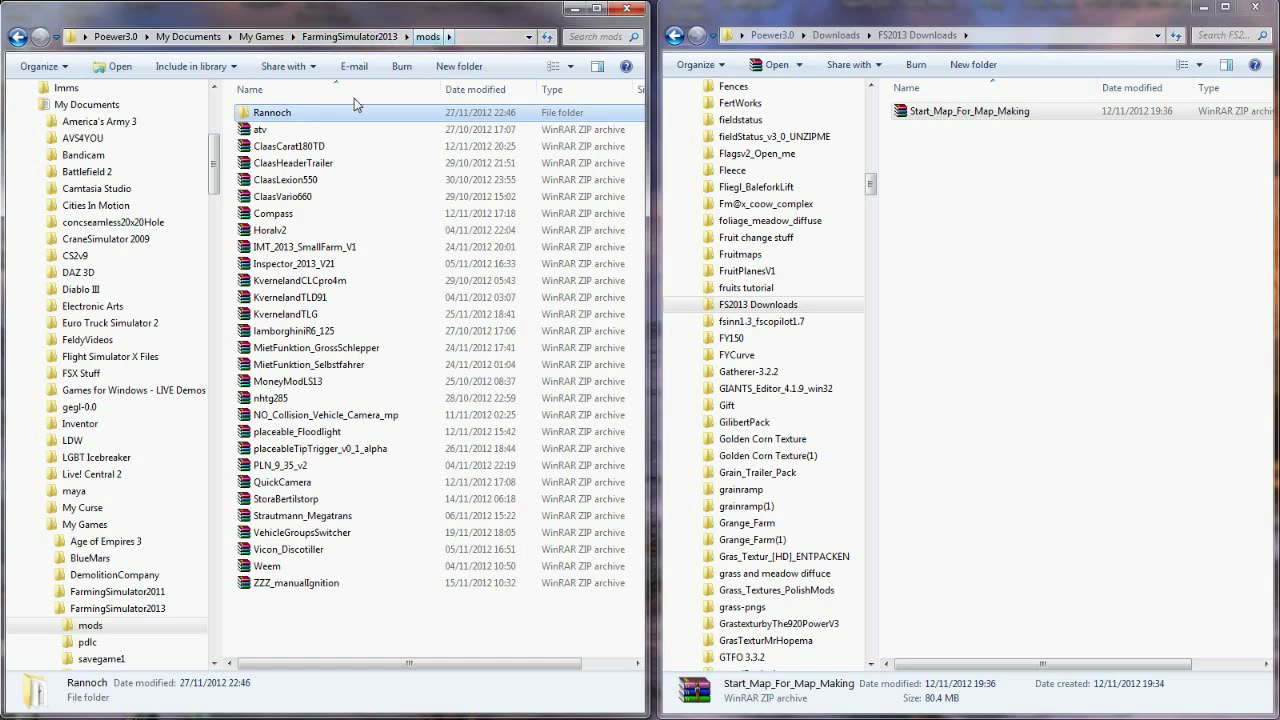
drag(218, 187, 216, 239)
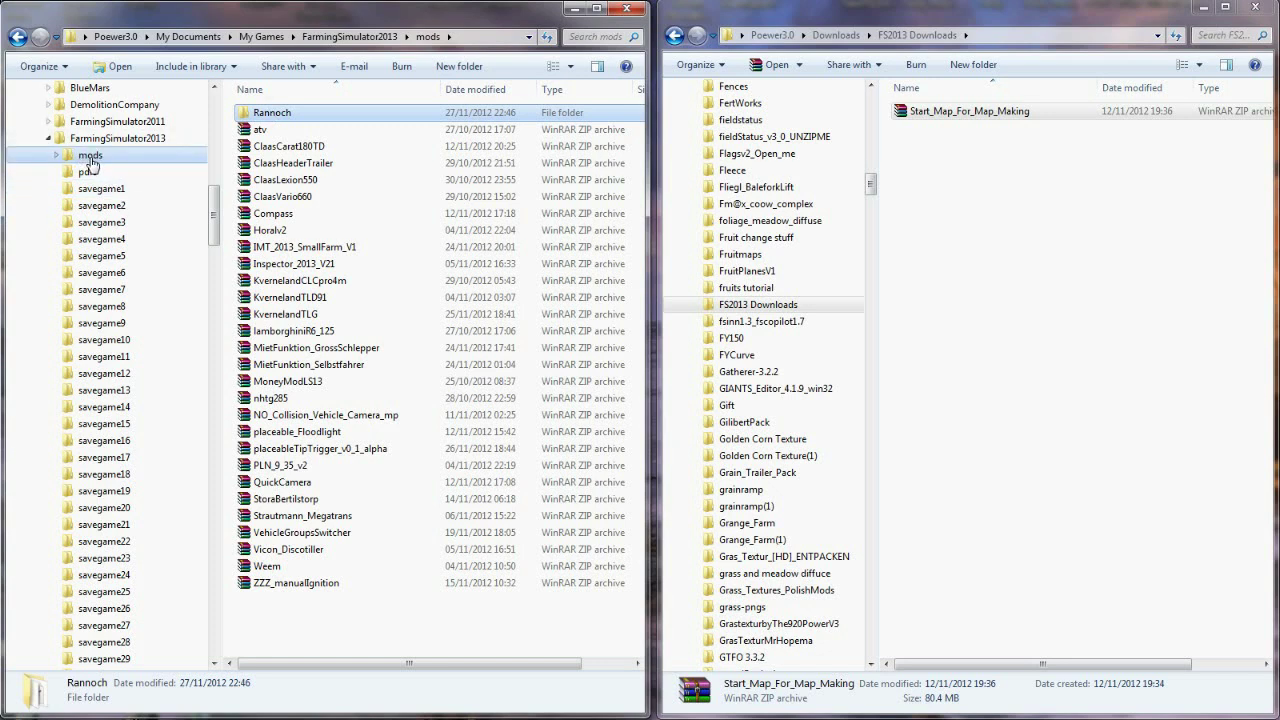
click(88, 158)
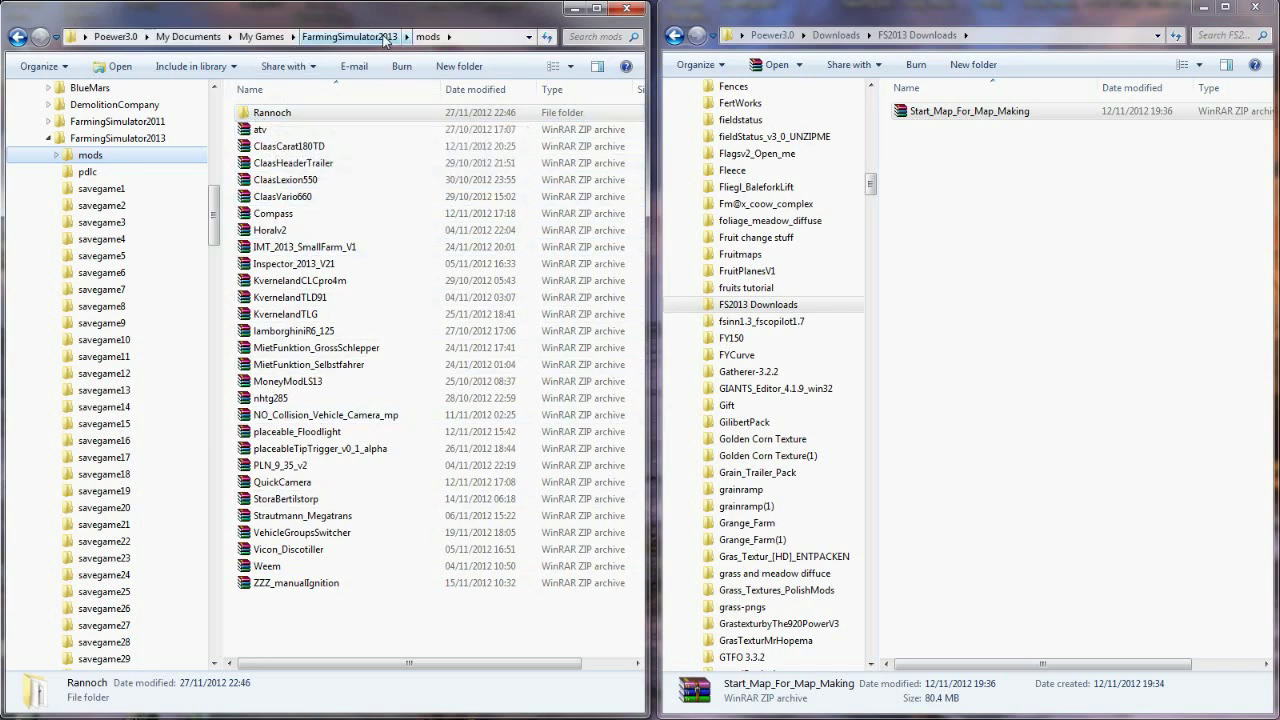
Step: Create a new folder named MyNewMap inside the mods folder
click(905, 116)
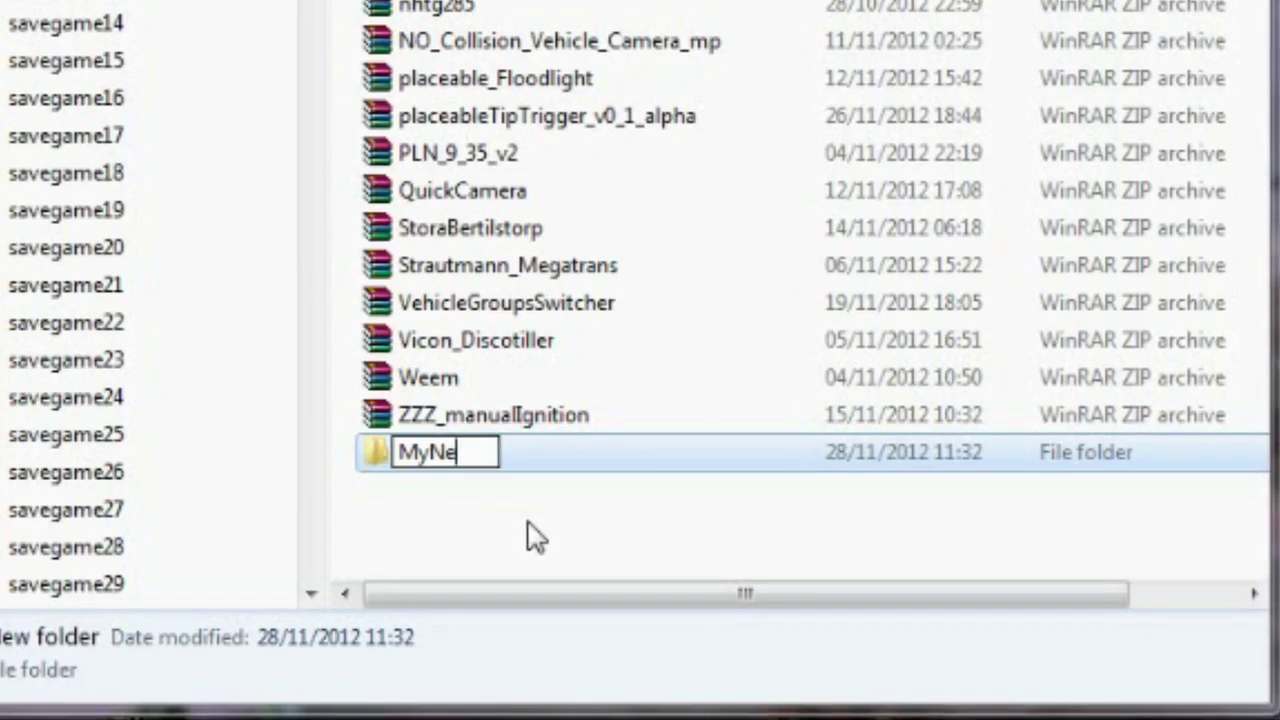
text(wMap)
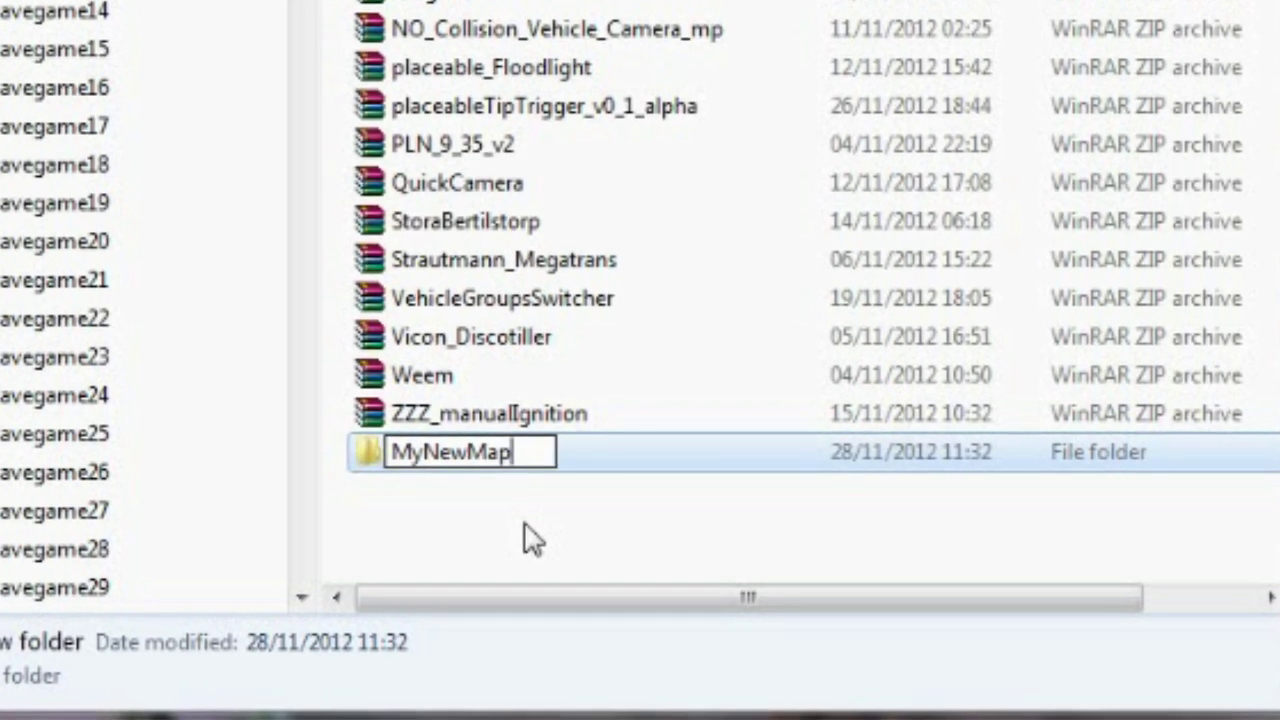
key(Return)
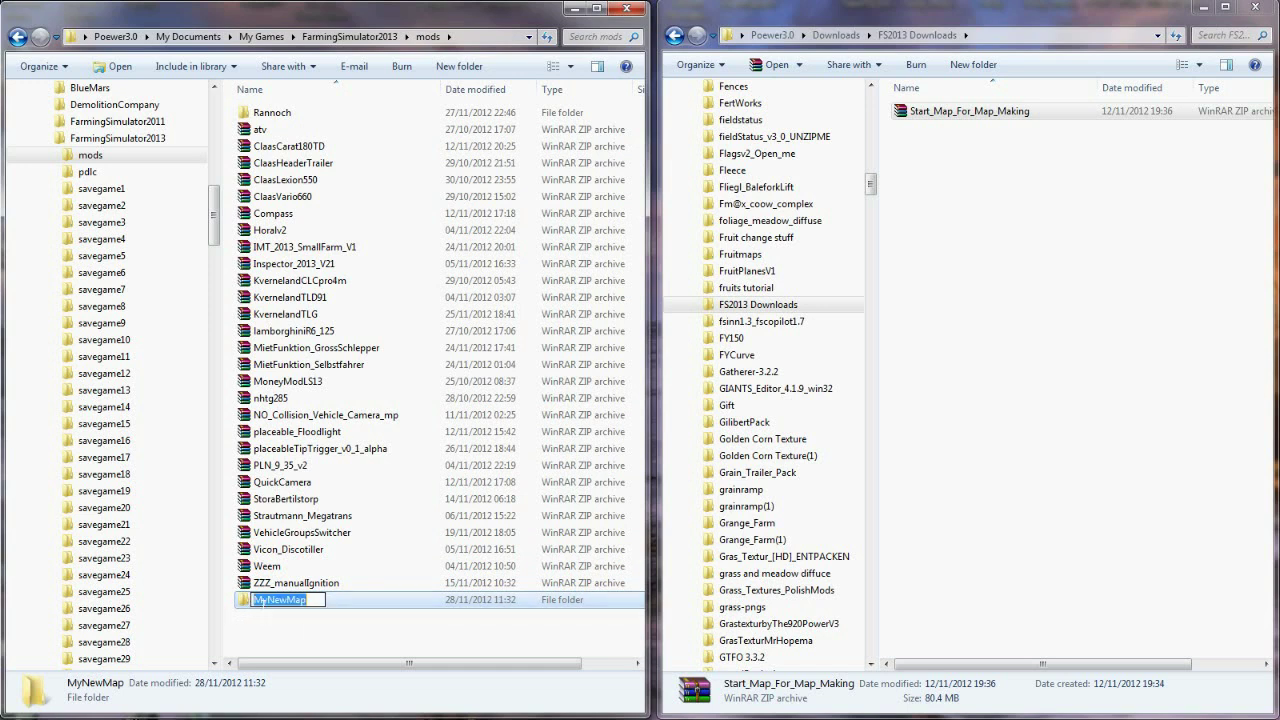
click(352, 643)
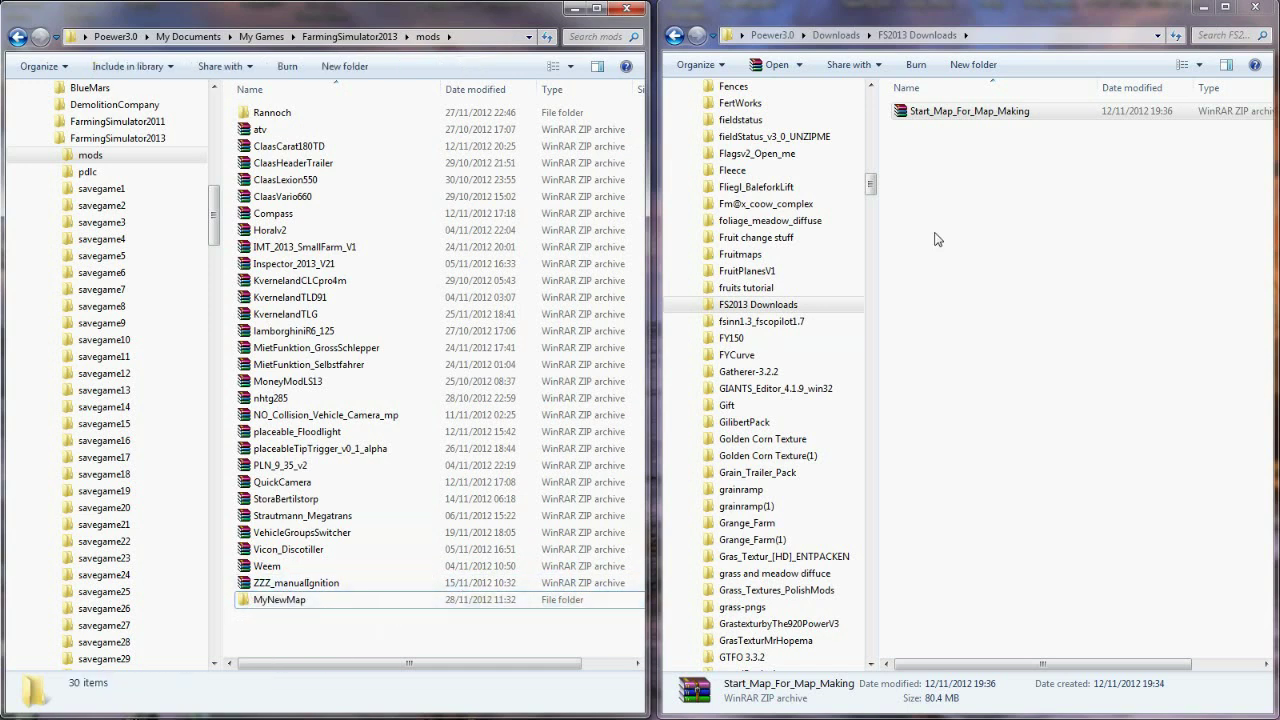
Step: Open the Start_Map_For_Map_Making archive from FS2013 Downloads in WinRAR and dismiss the purchase reminder
click(903, 17)
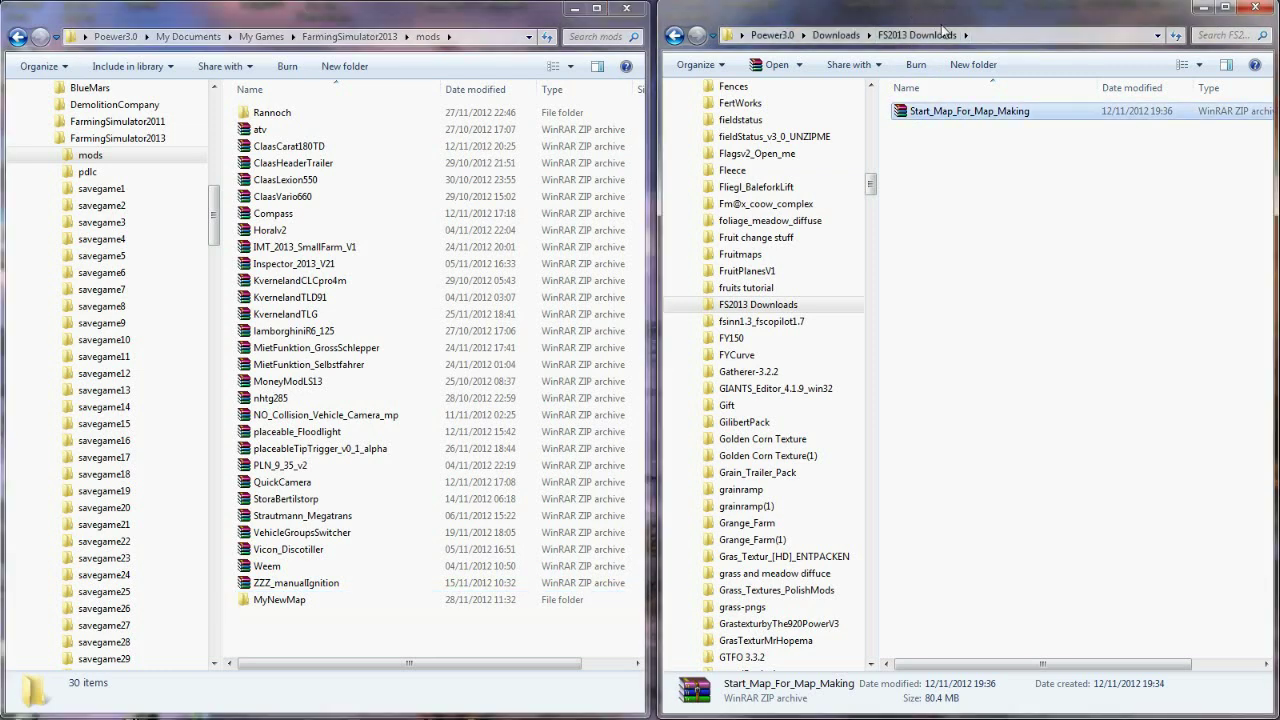
double_click(901, 116)
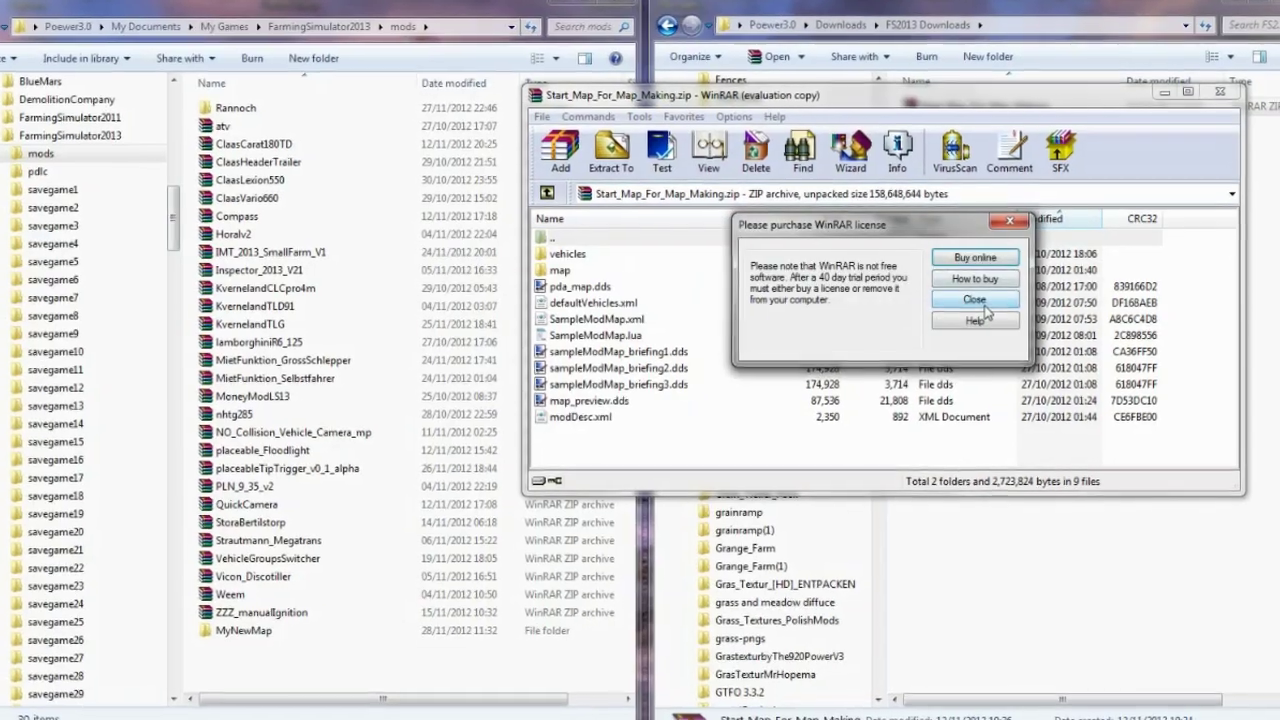
click(970, 314)
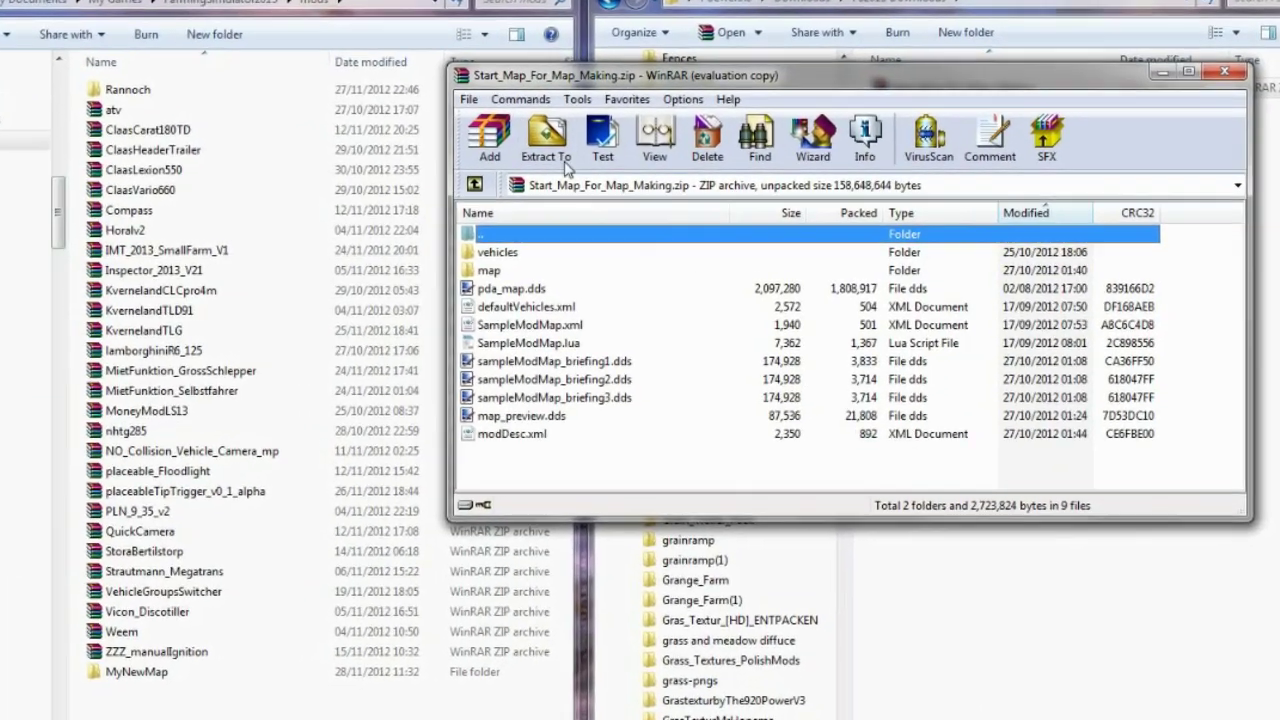
Step: Extract the archive into the MyNewMap folder under My Documents, My Games, FarmingSimulator2013, mods
click(582, 160)
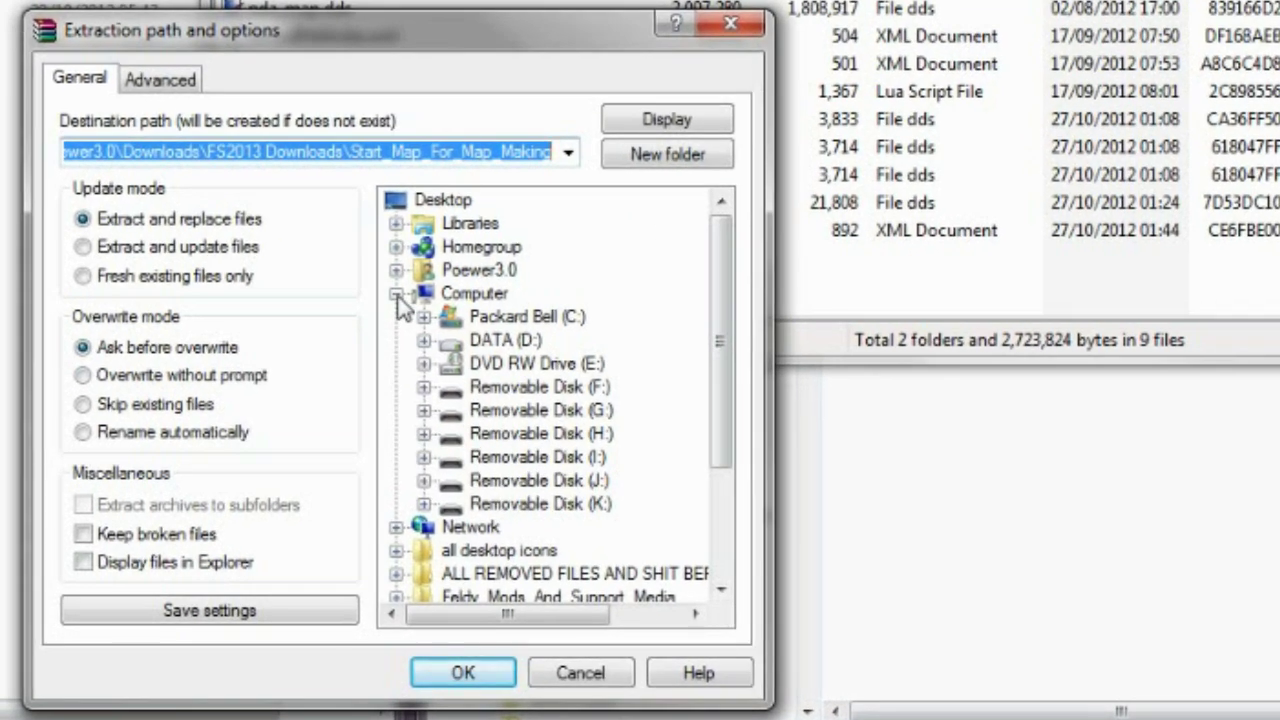
click(397, 294)
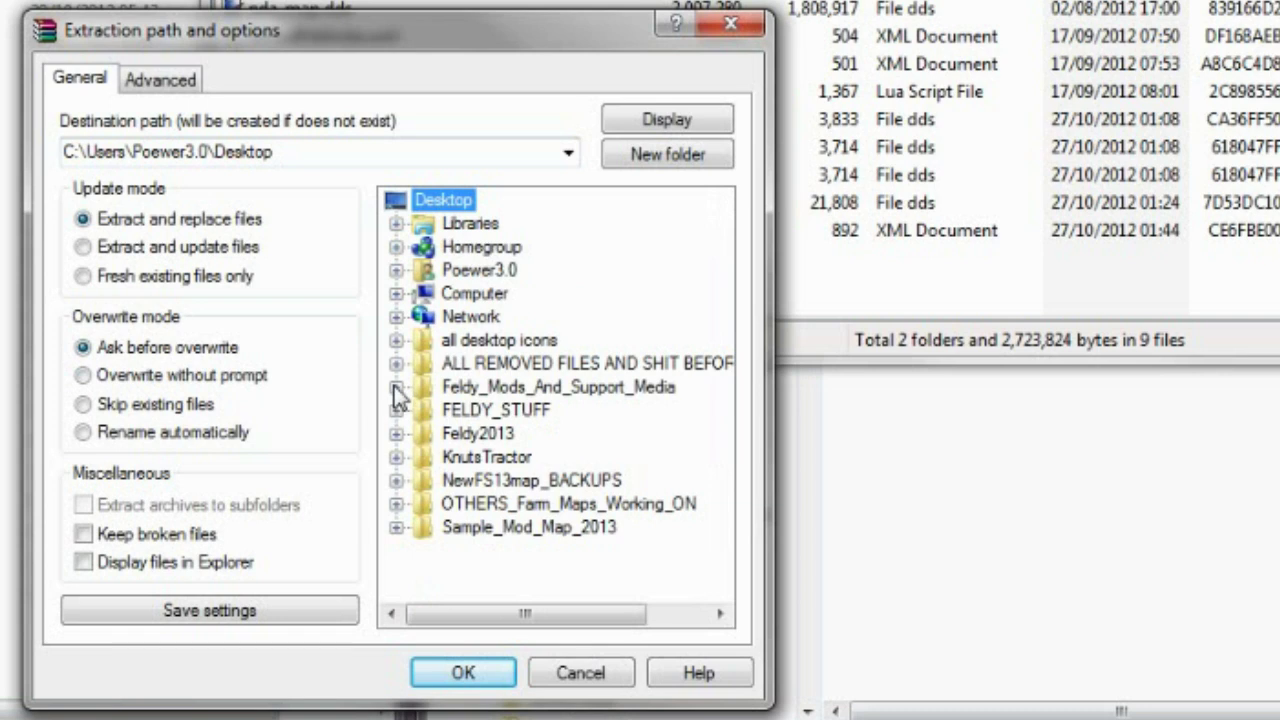
click(397, 270)
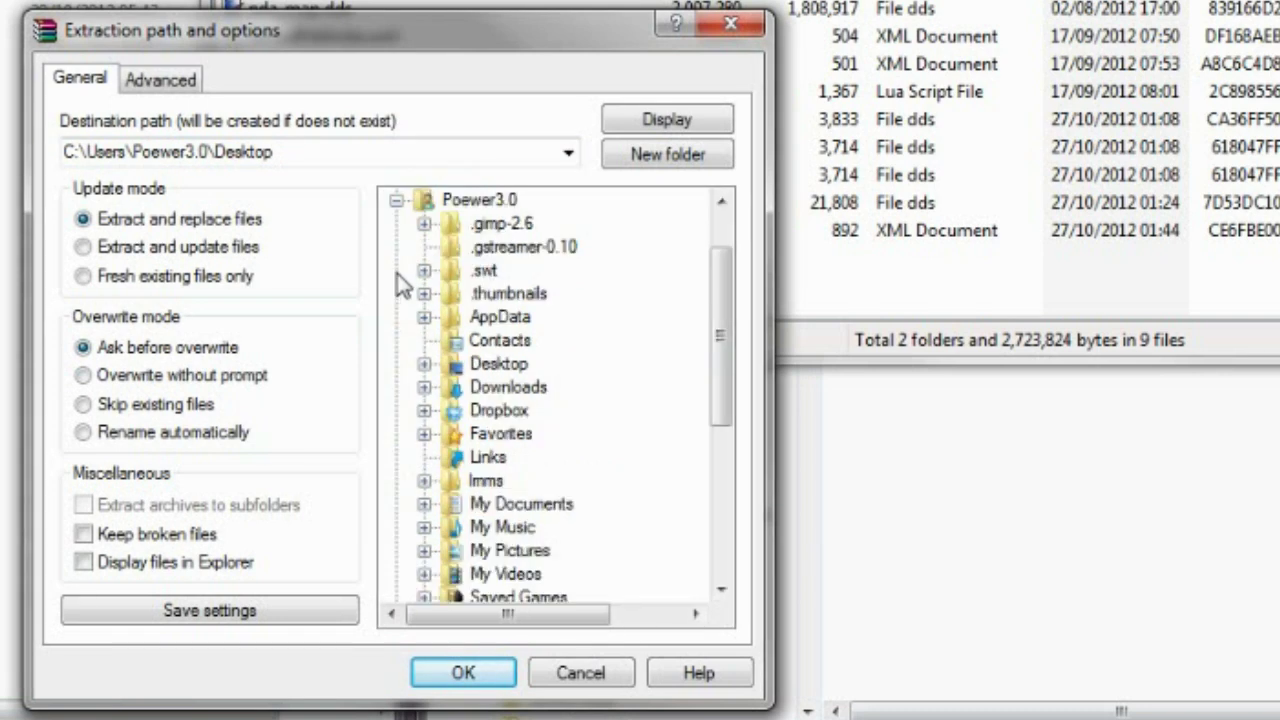
click(424, 504)
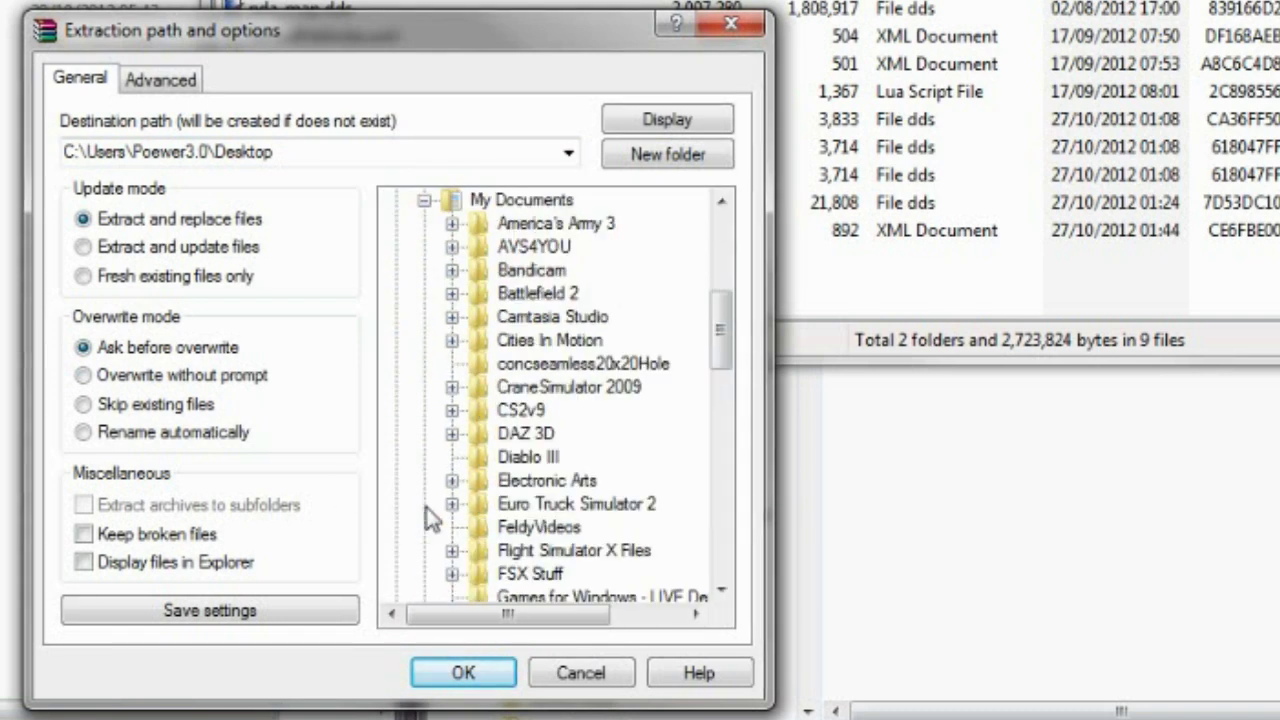
scroll(455, 555, down, 4)
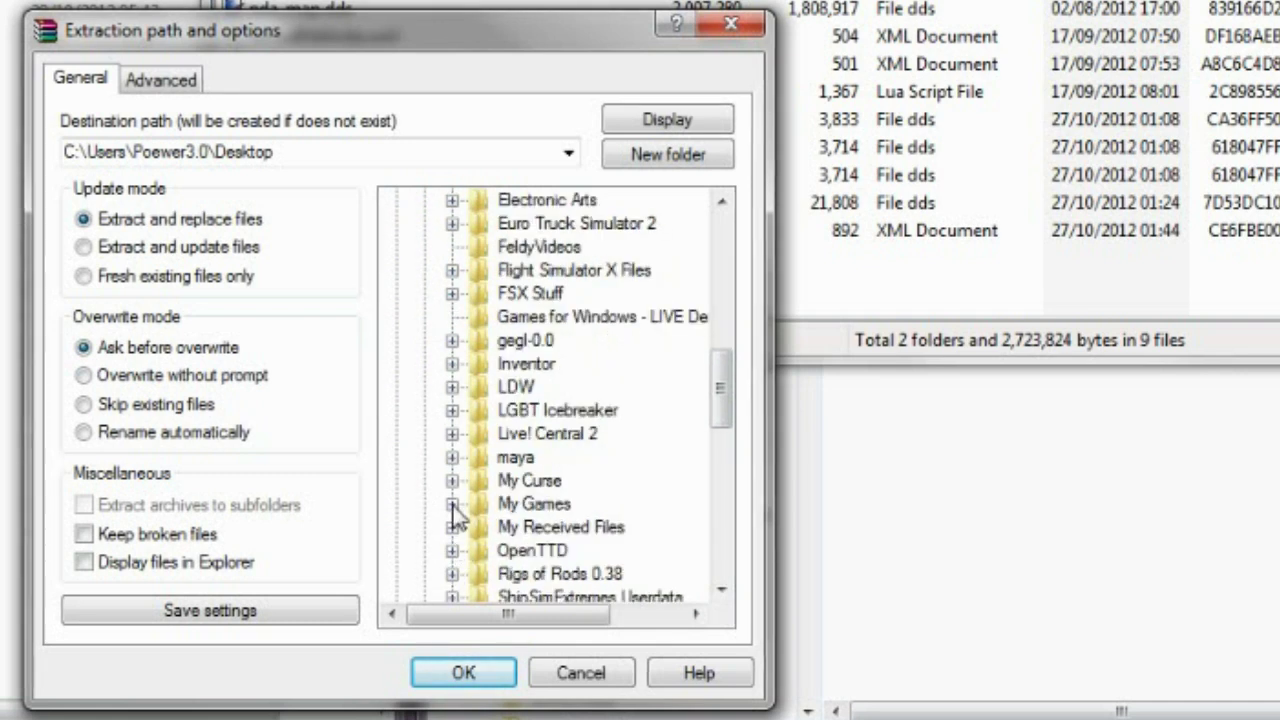
click(452, 504)
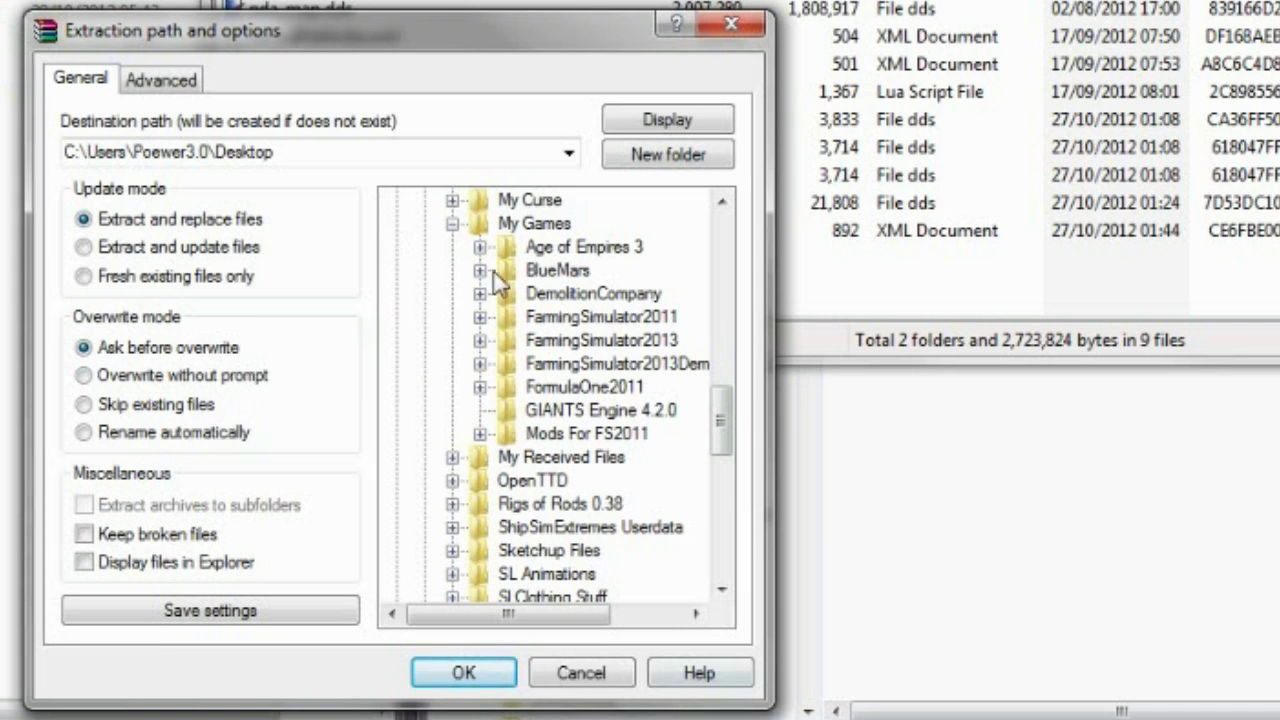
click(480, 341)
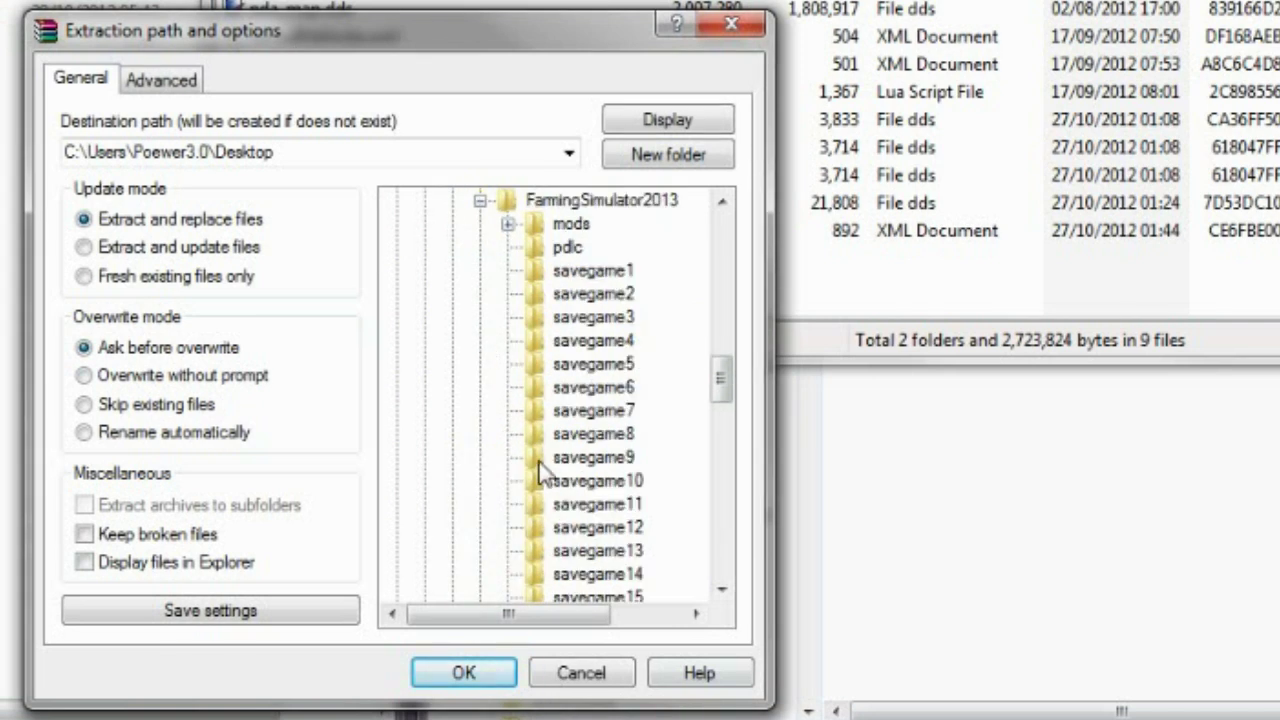
click(508, 224)
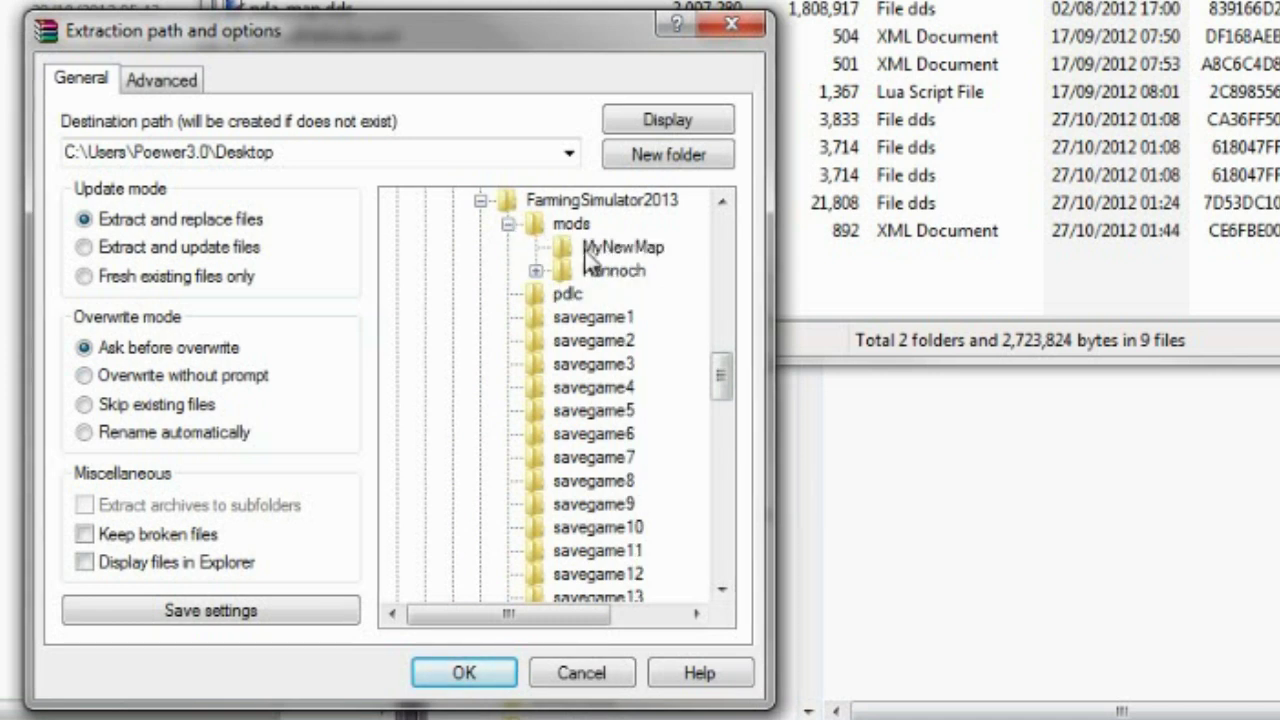
click(620, 250)
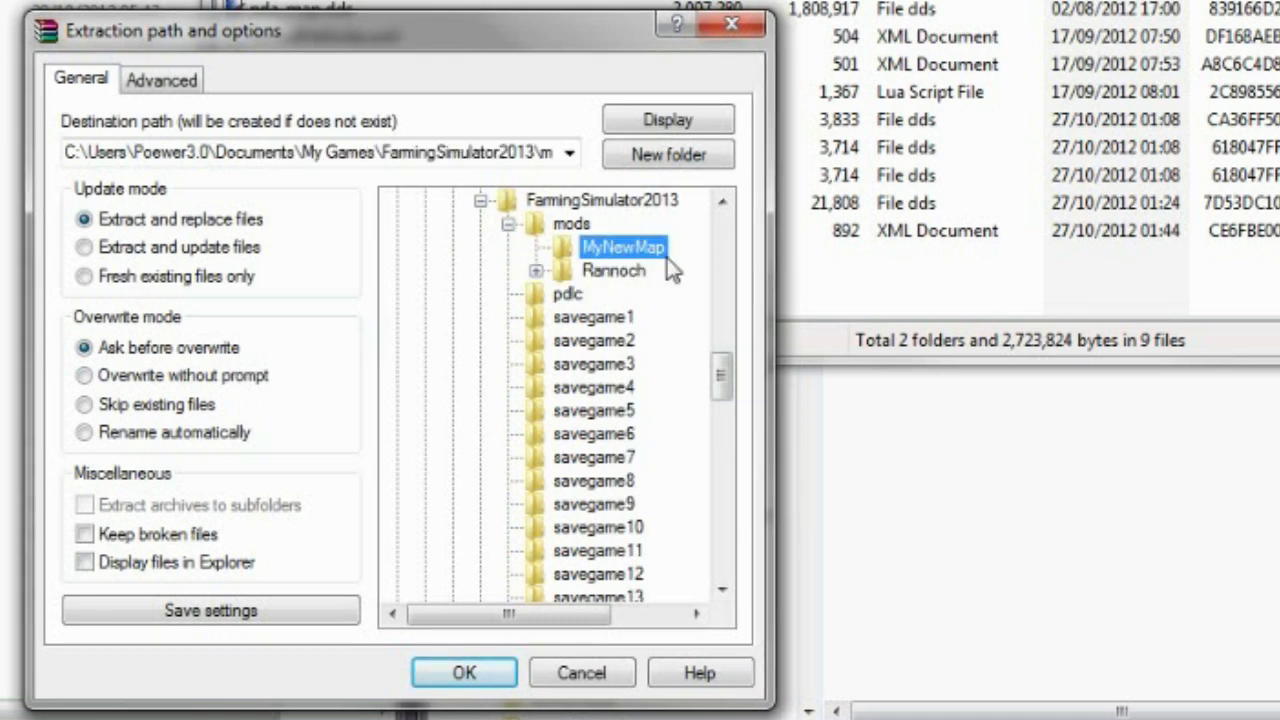
click(466, 671)
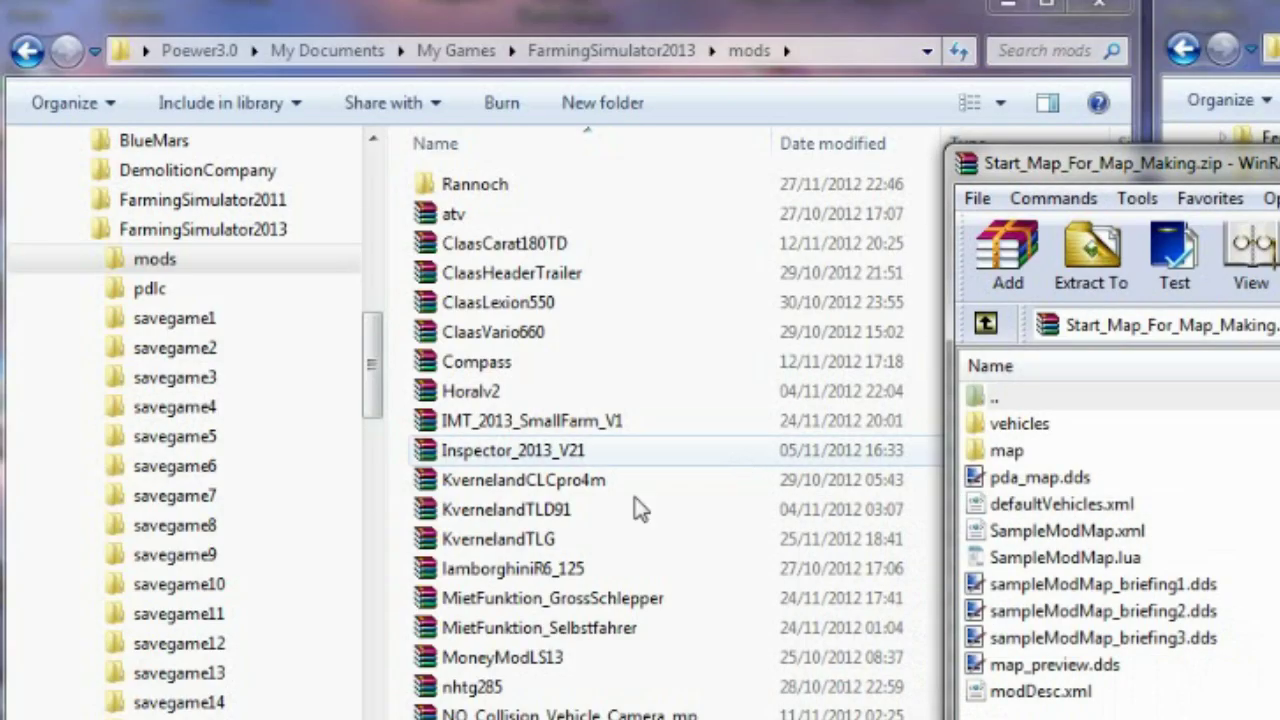
Step: Close the archive and check the extracted files in the MyNewMap folder, returning to the mods folder
click(995, 397)
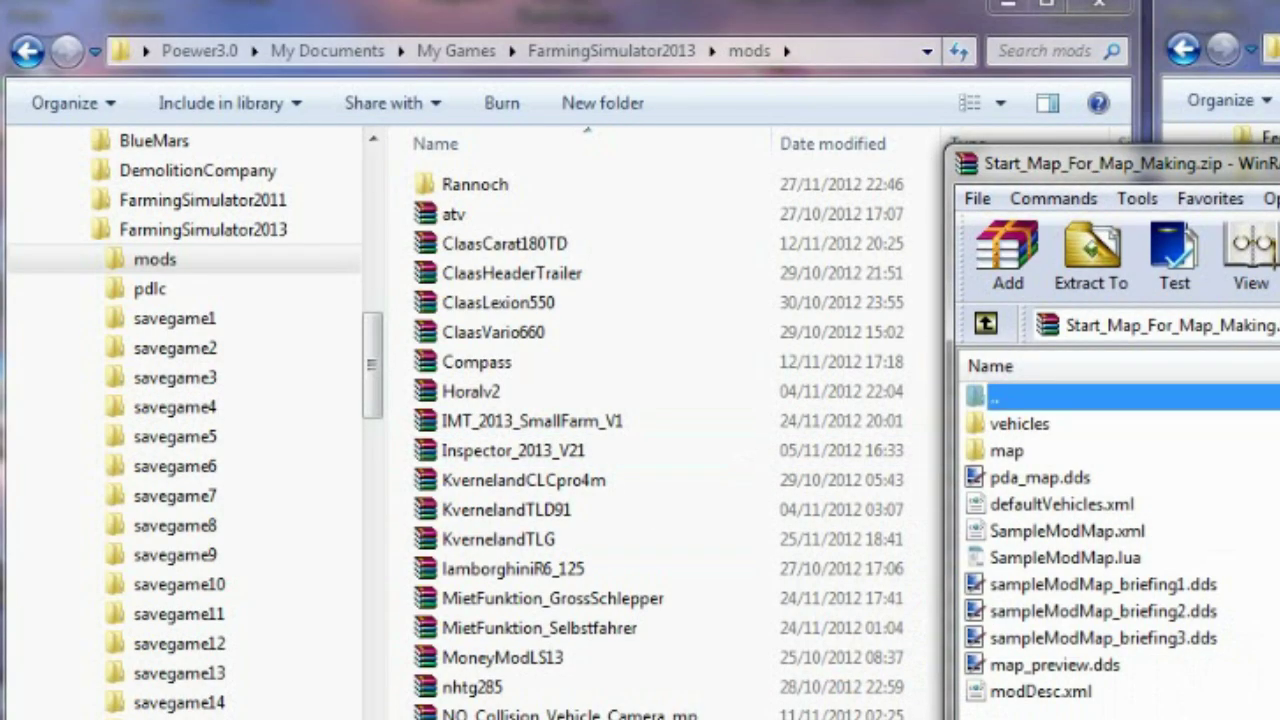
key(Escape)
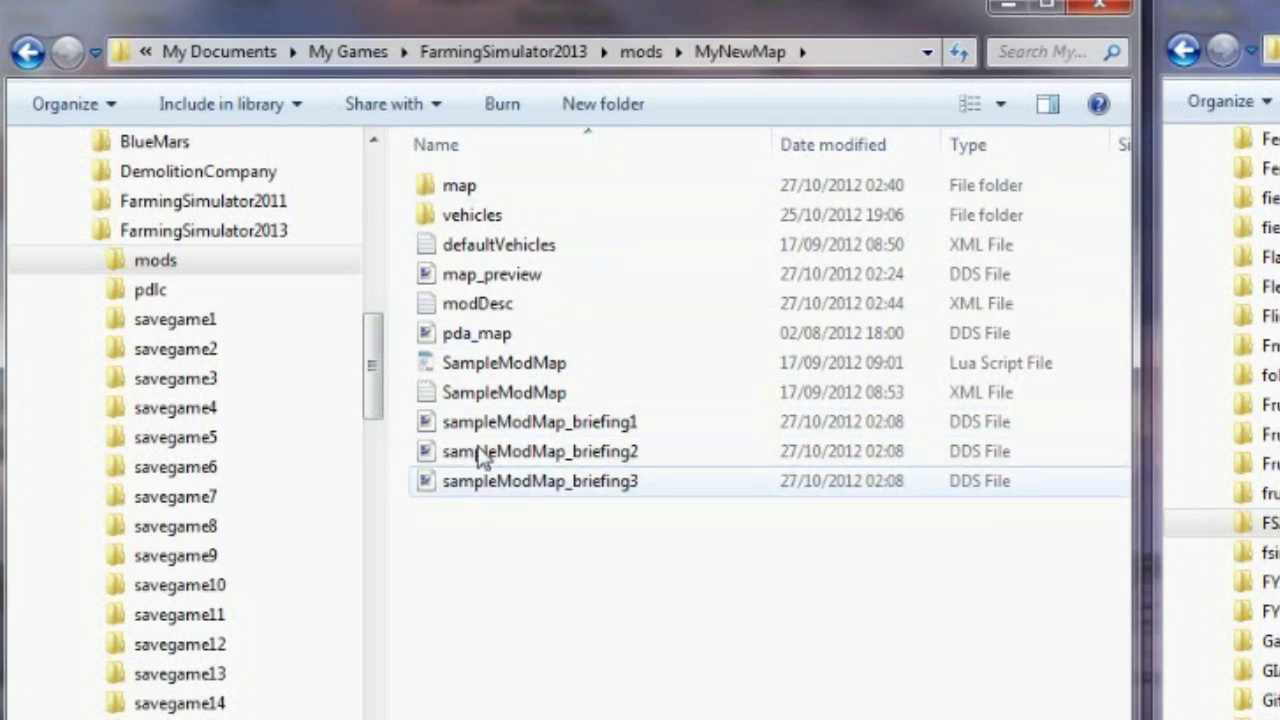
click(645, 52)
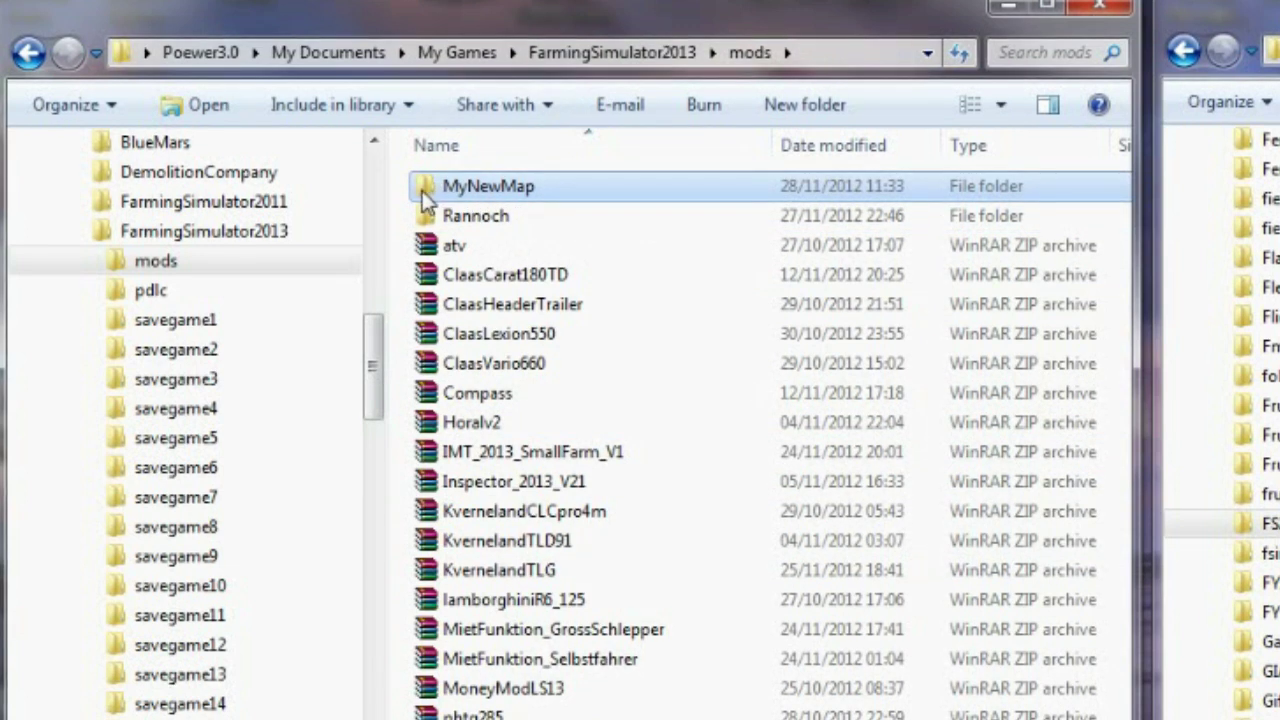
Step: Examine the models, buildings and barn01 folders inside MyNewMap's map folder, going back to the map folder
mouse_move(425, 203)
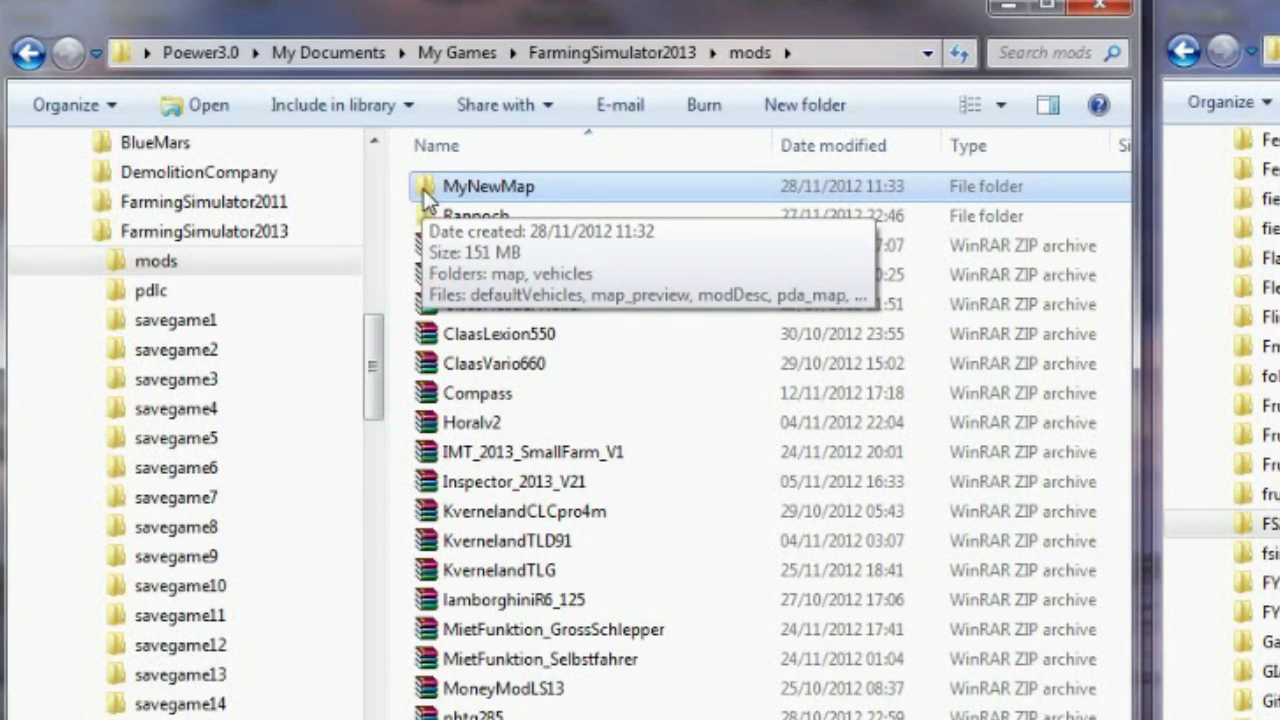
double_click(426, 186)
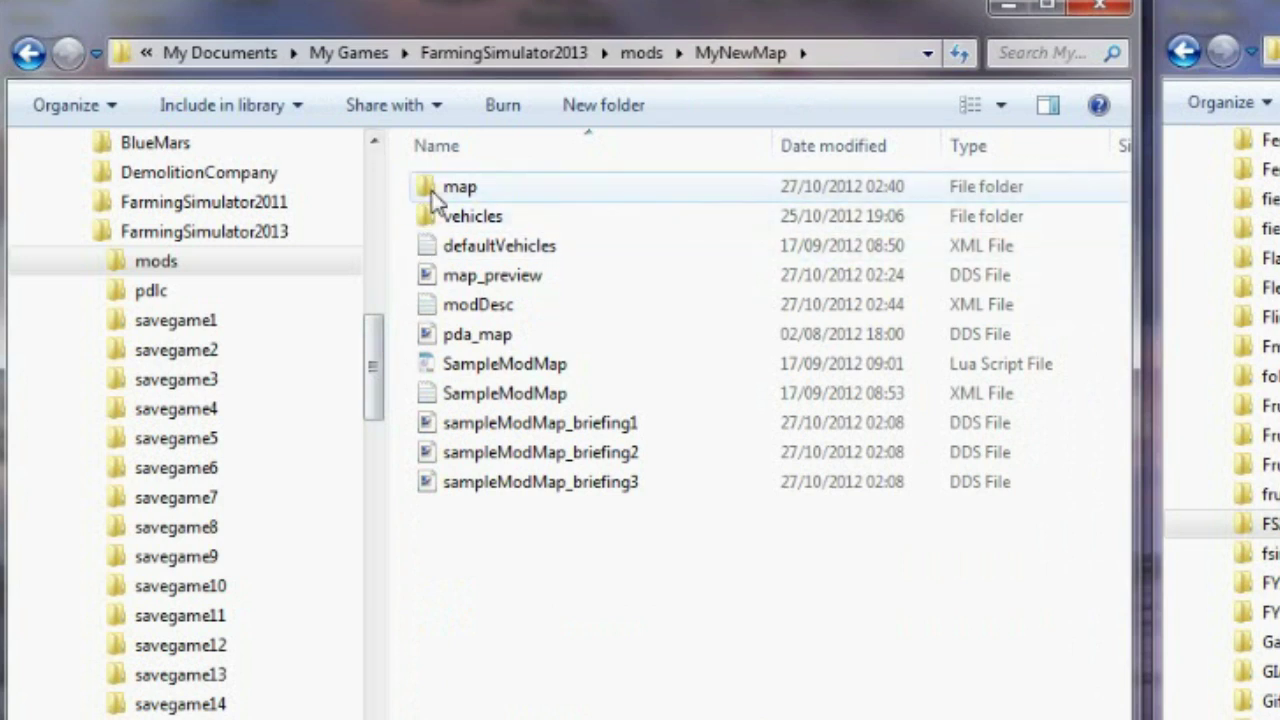
double_click(436, 190)
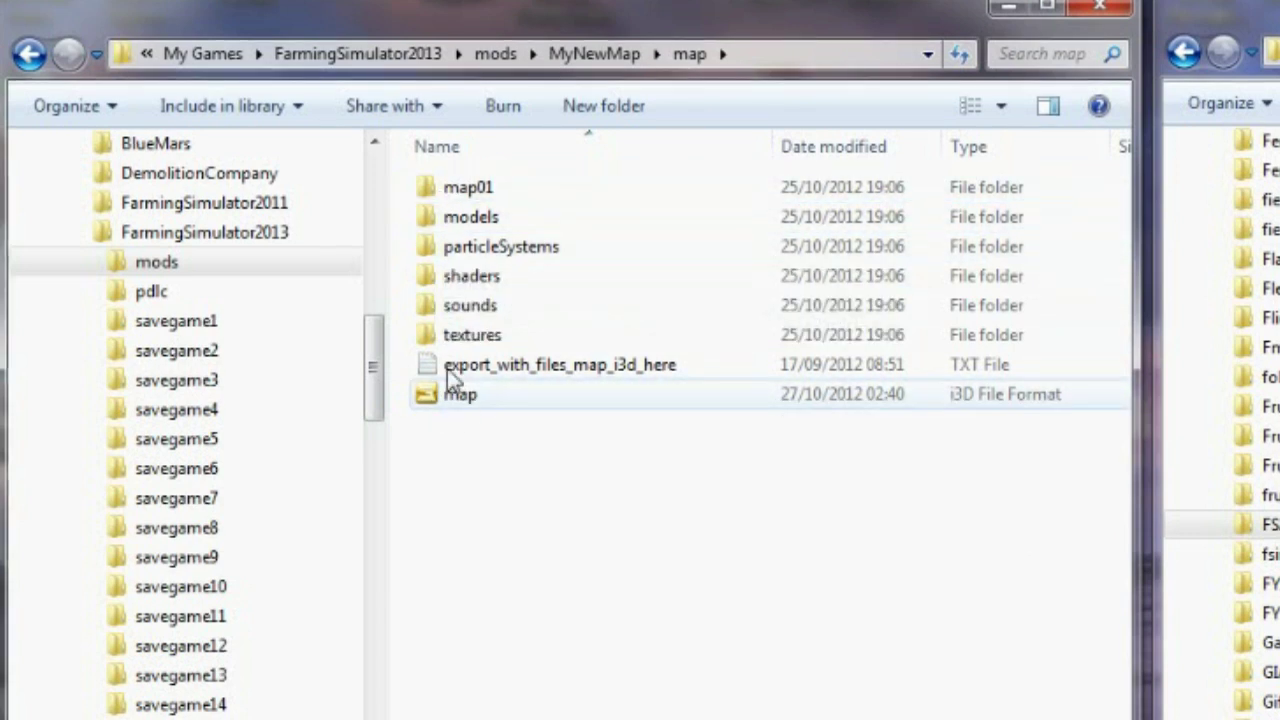
double_click(428, 220)
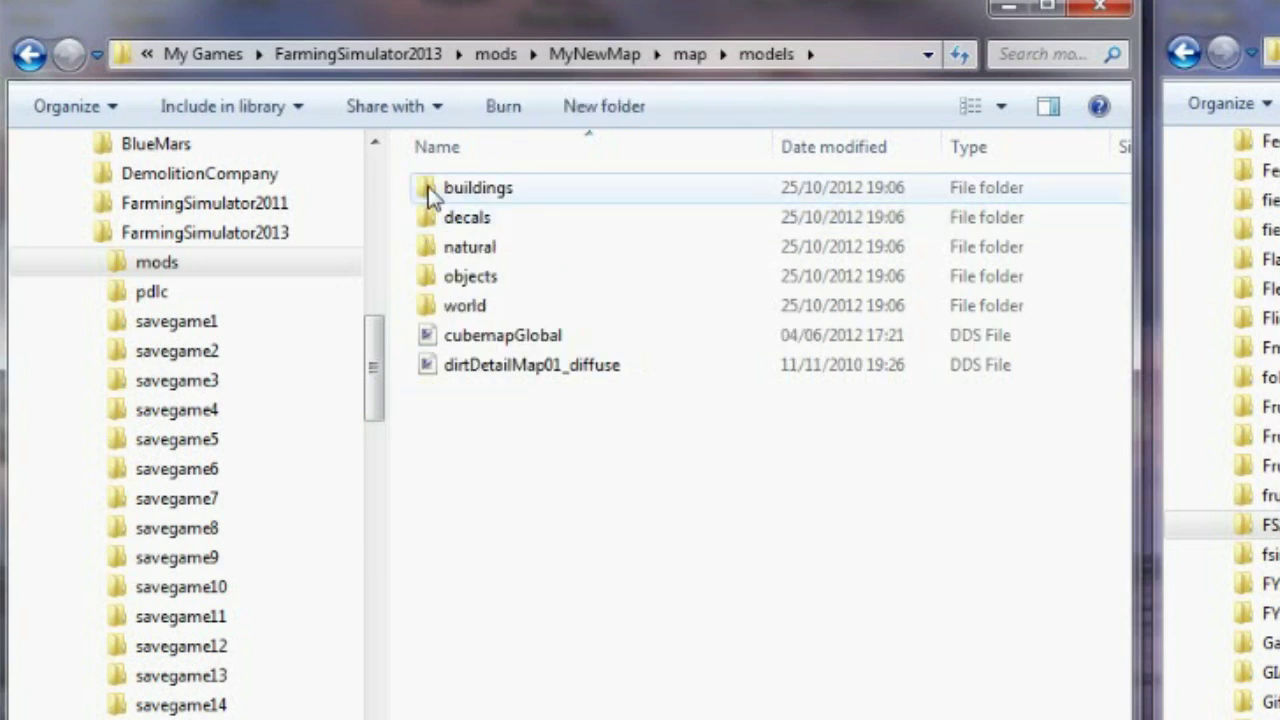
double_click(428, 189)
double_click(430, 190)
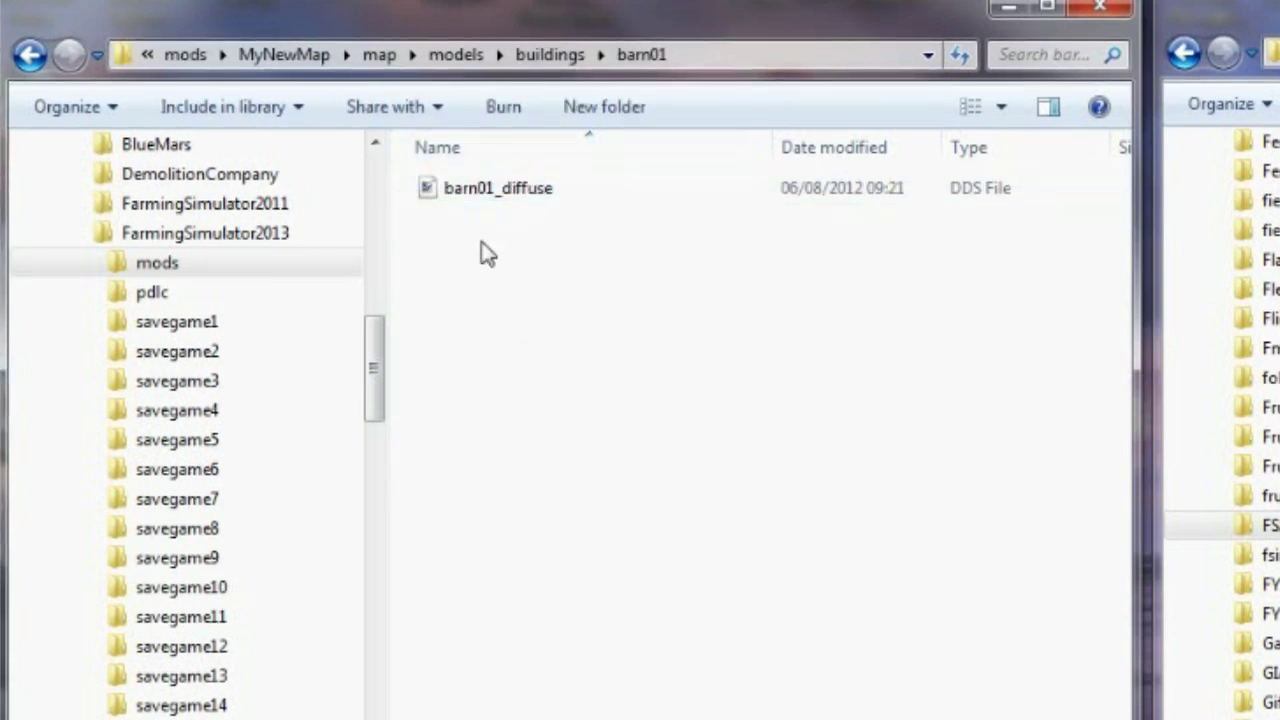
click(30, 57)
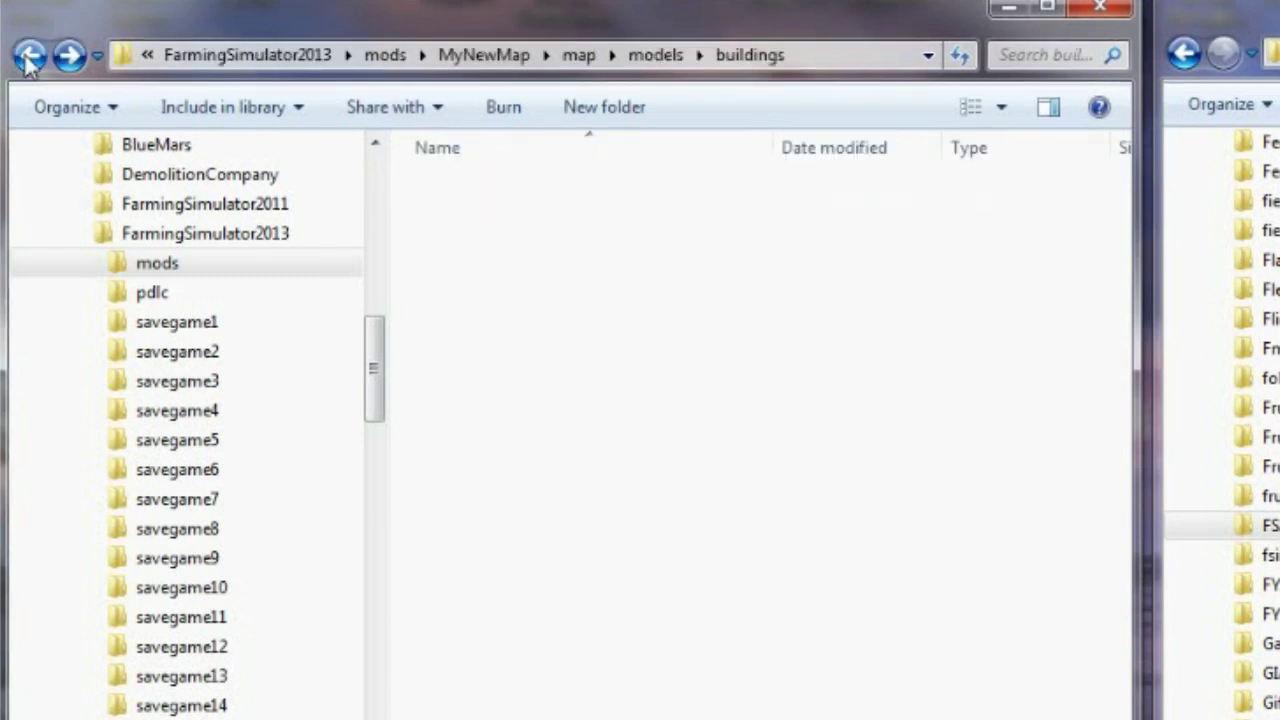
click(32, 58)
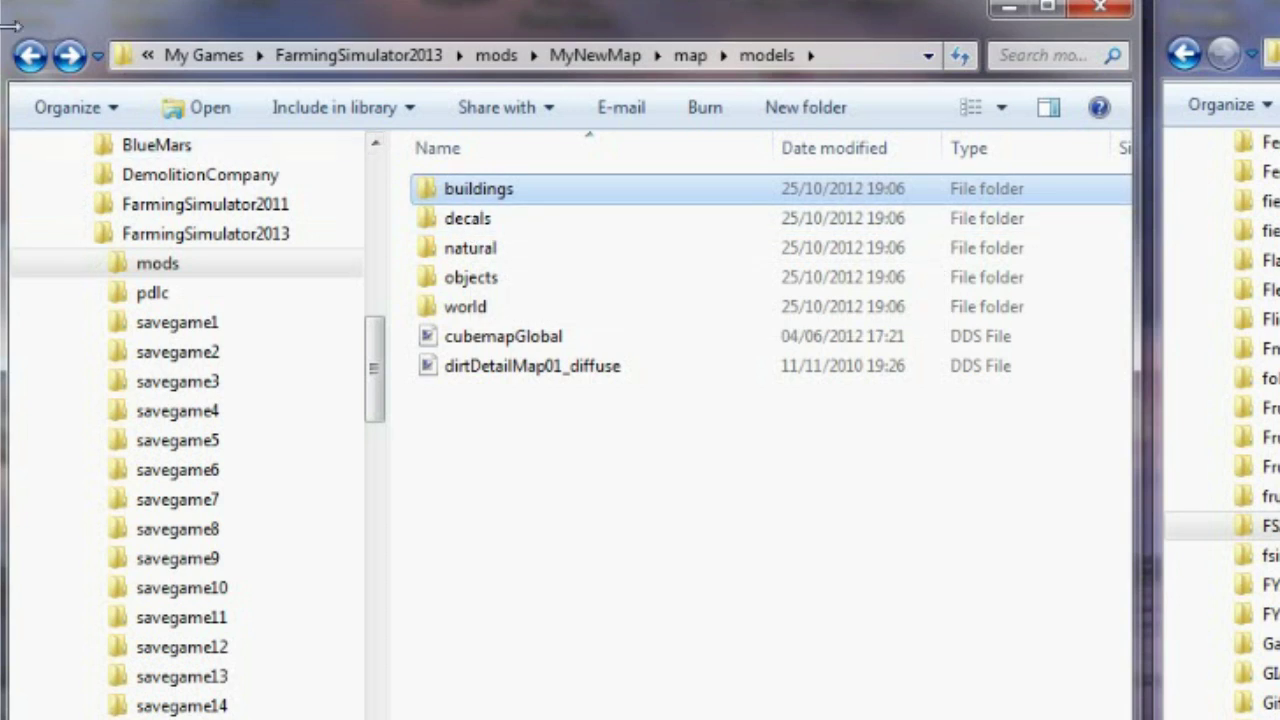
click(29, 58)
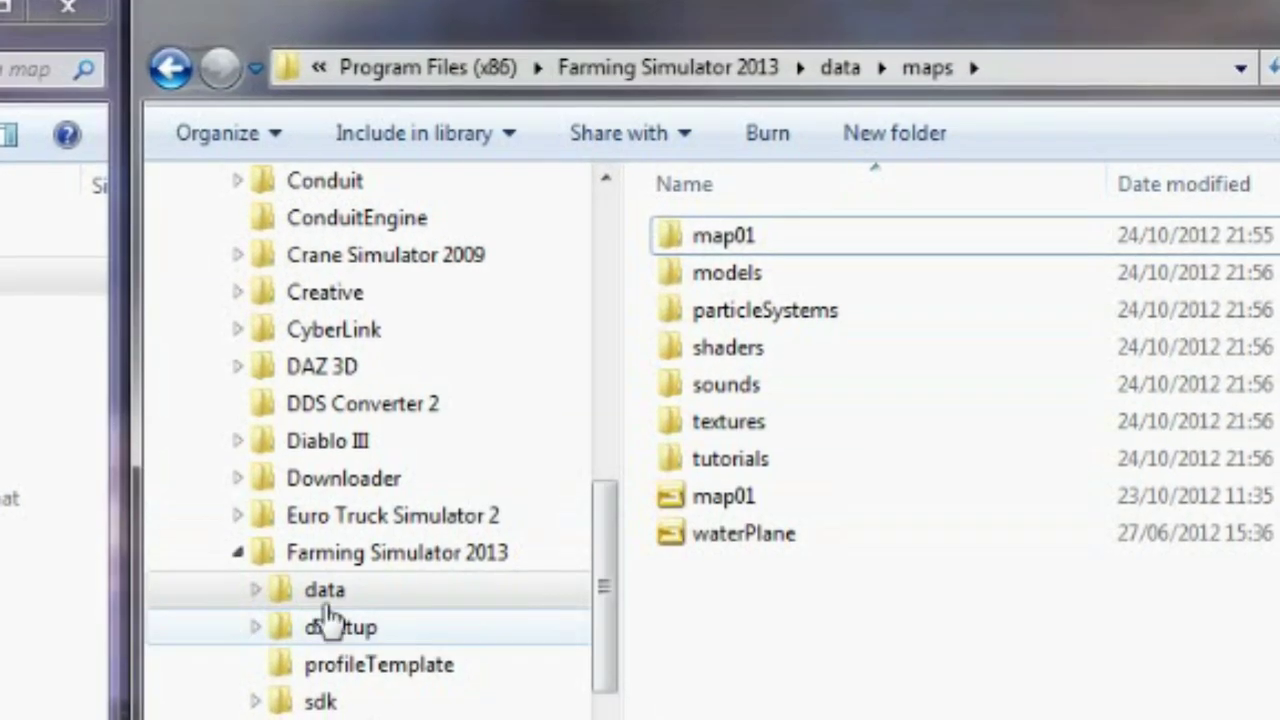
Step: Locate the game's original maps folder under Program Files (x86), Farming Simulator 2013, data, and expand it in the folder tree
click(368, 484)
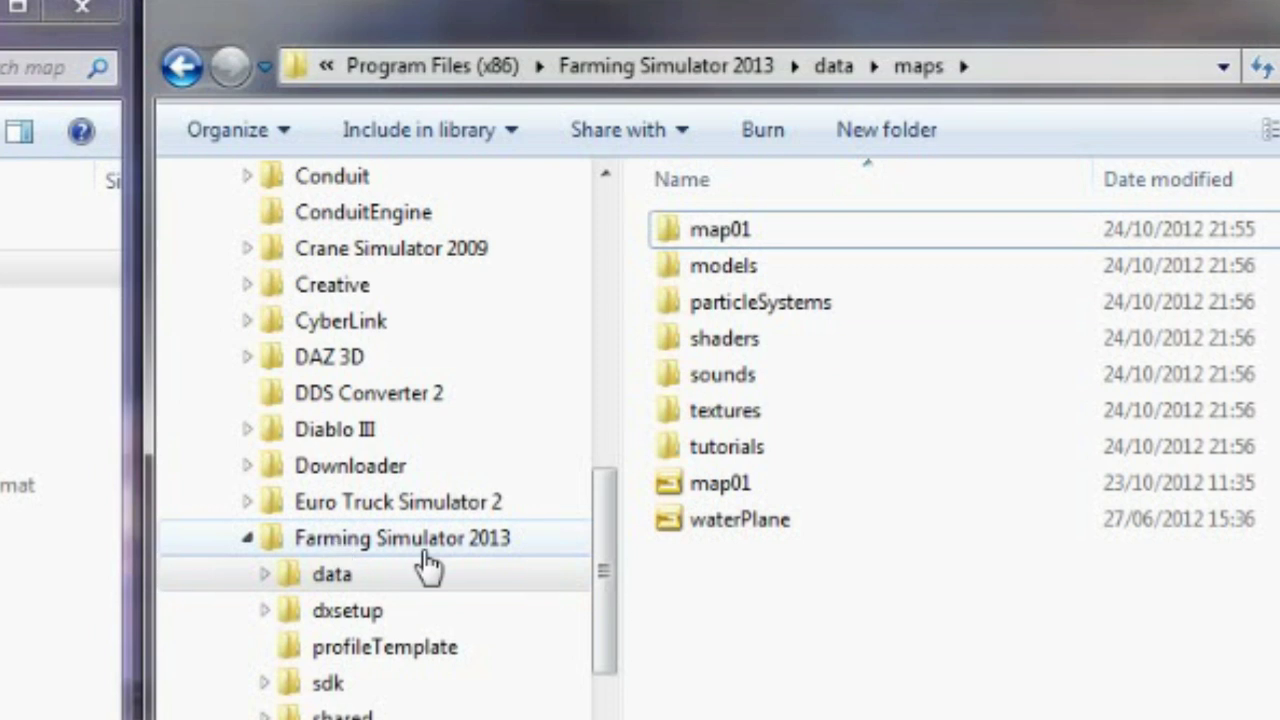
drag(593, 559, 597, 366)
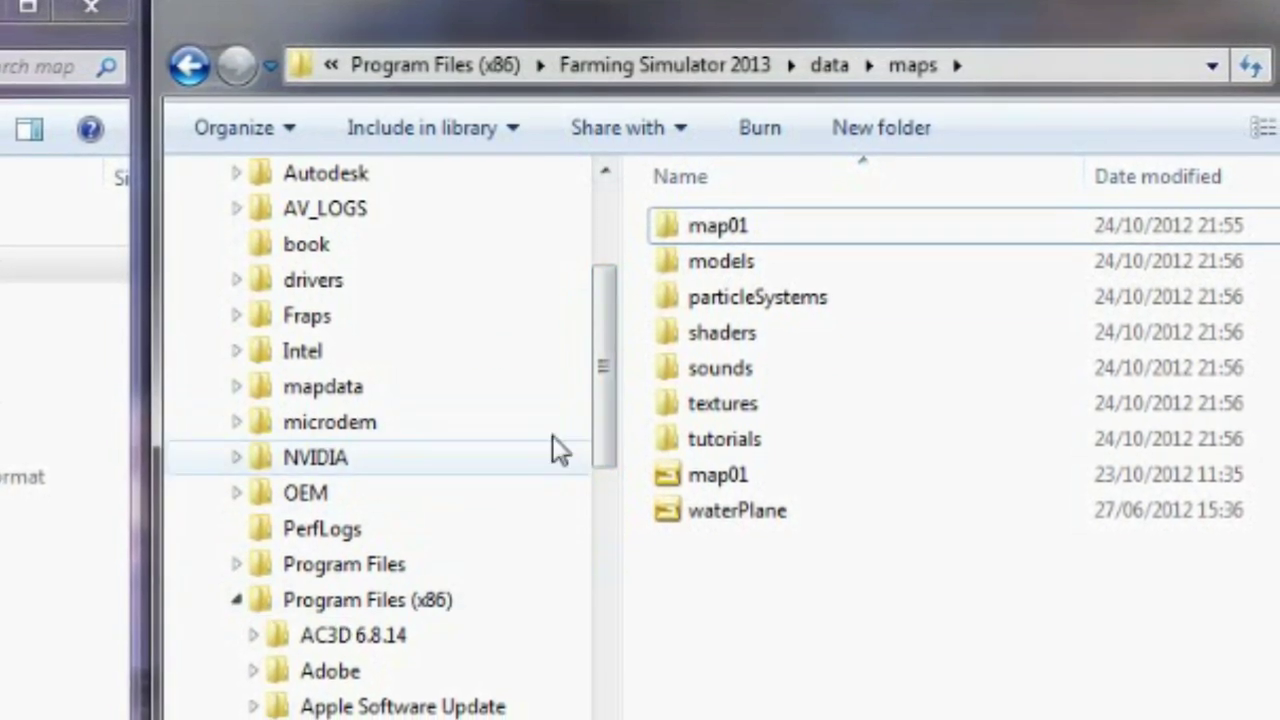
drag(606, 410, 620, 613)
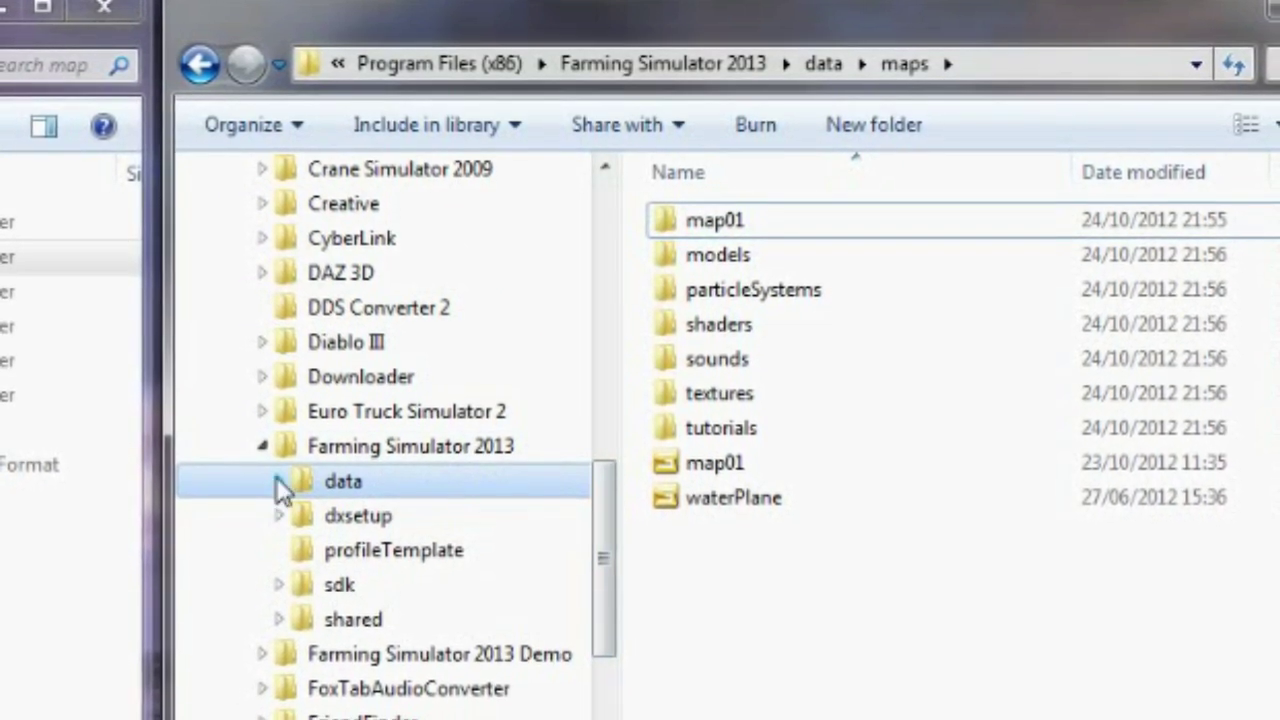
click(345, 482)
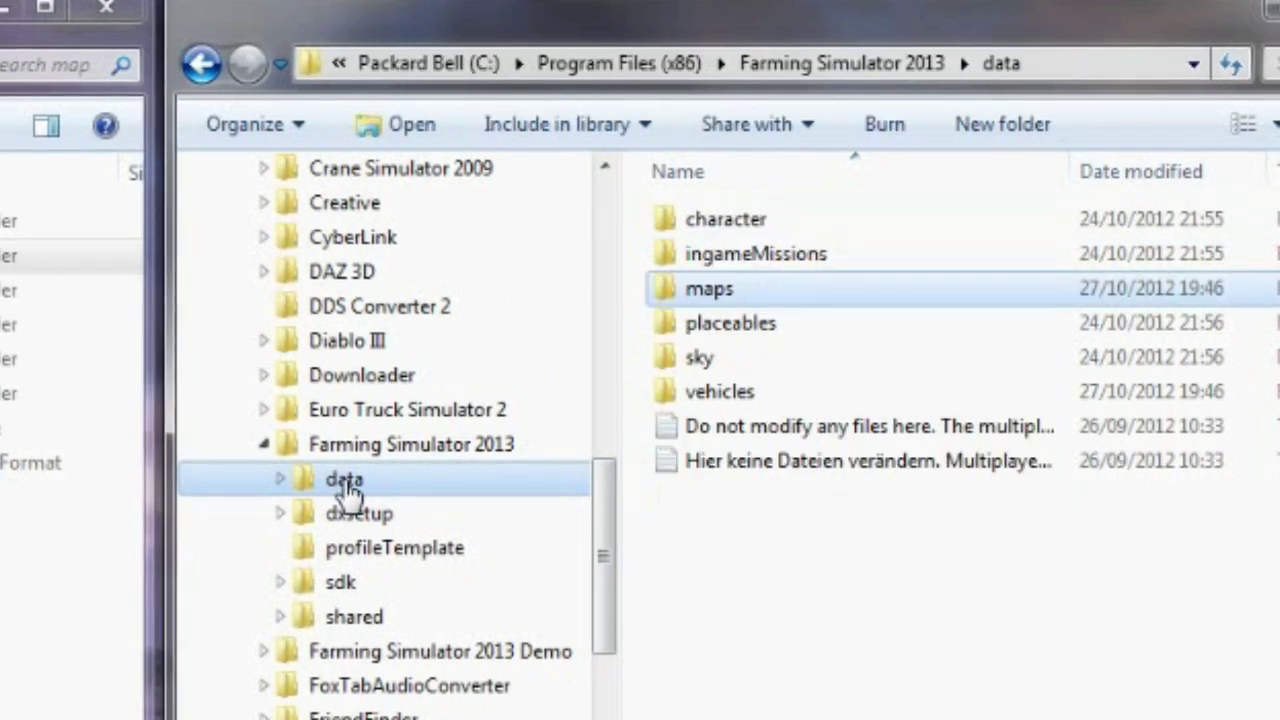
double_click(690, 292)
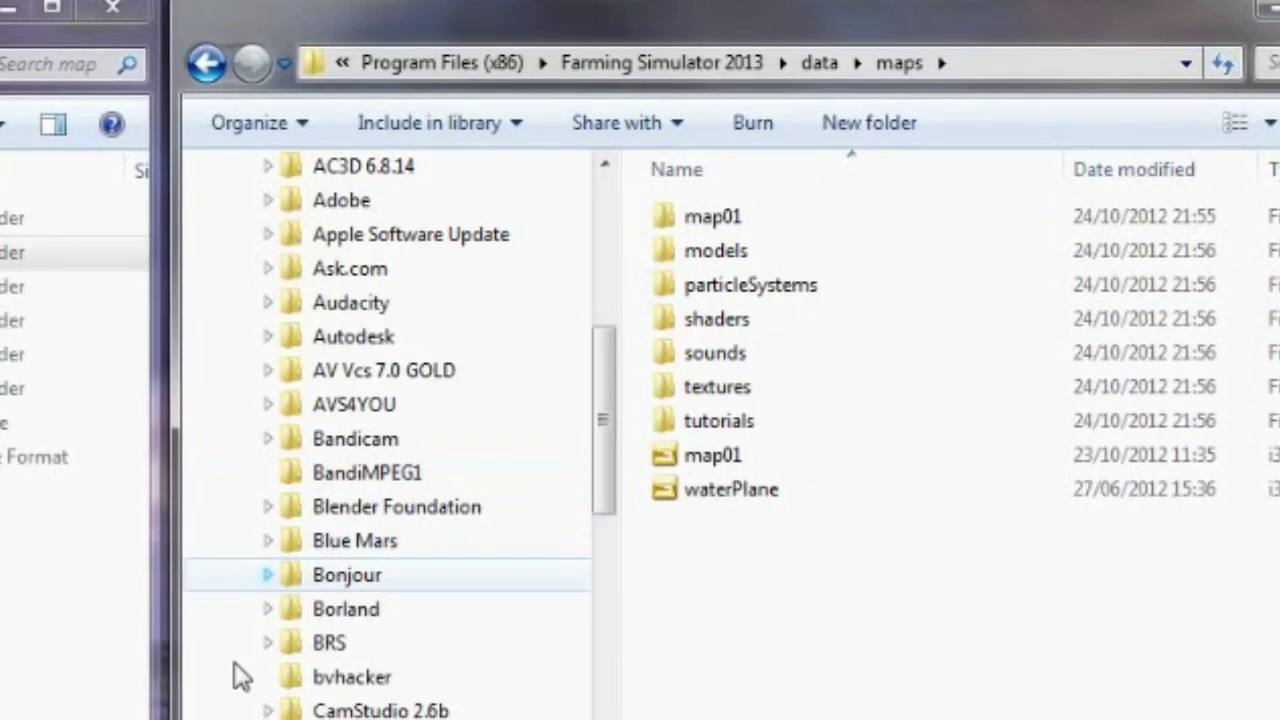
drag(603, 420, 615, 548)
scroll(457, 514, down, 3)
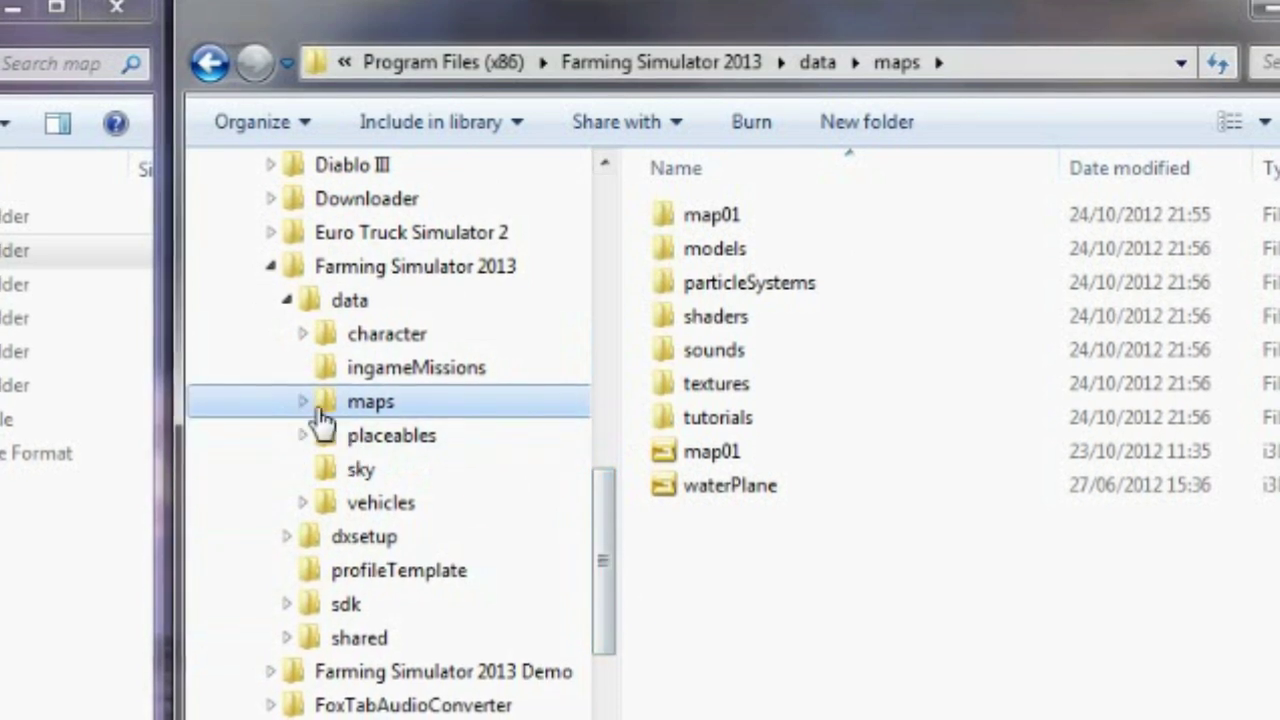
scroll(305, 410, up, 10)
drag(603, 490, 597, 552)
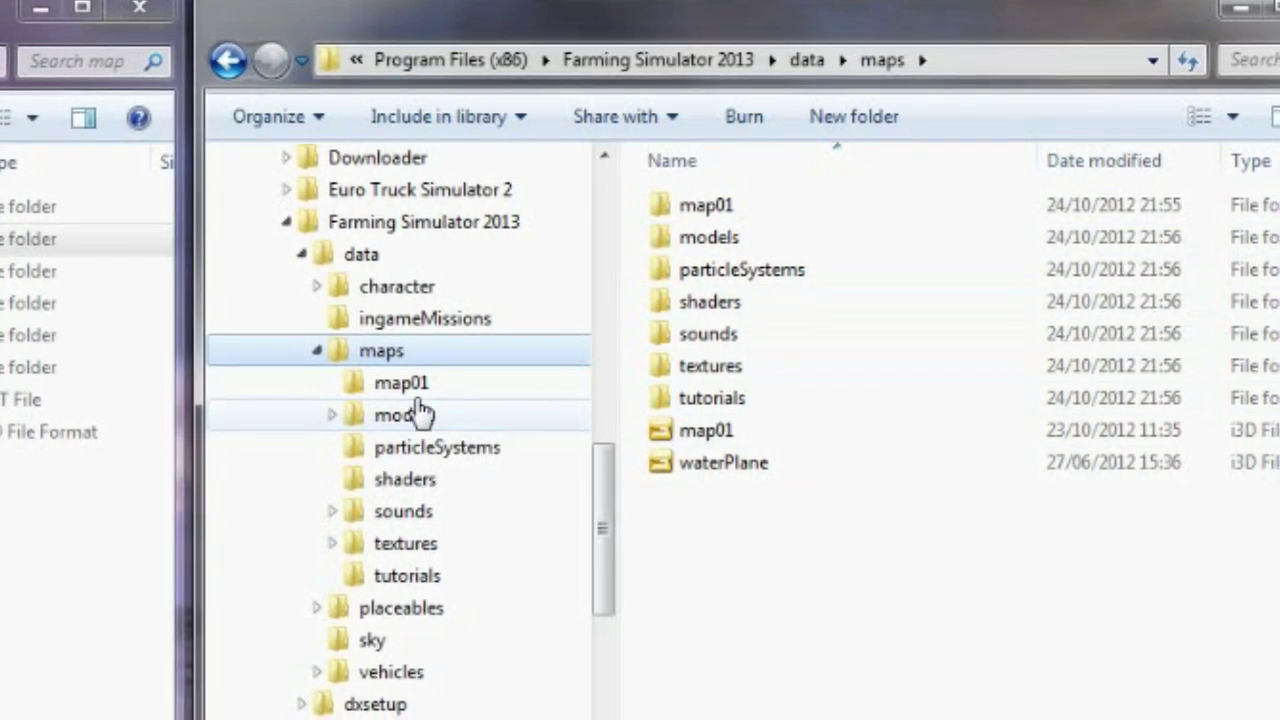
Step: Copy the game's models folder into MyNewMap's map folder, merging all existing folders and replacing all conflicting files
click(724, 240)
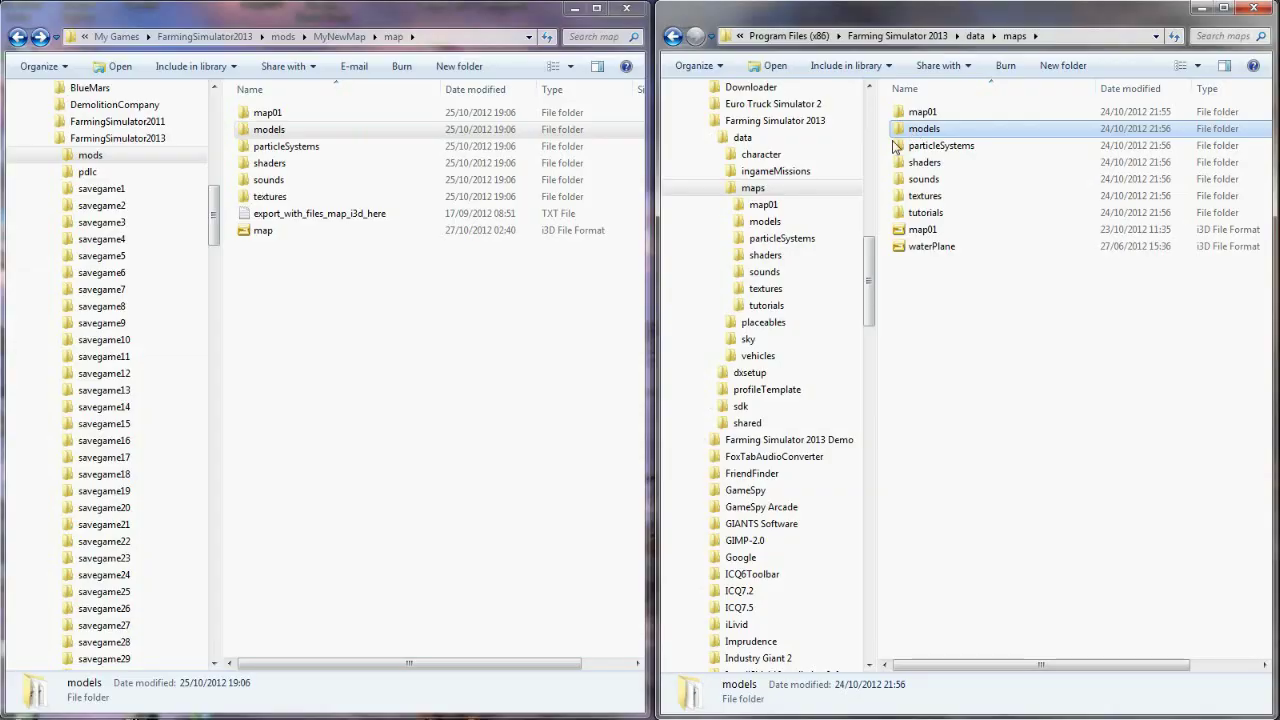
right_drag(706, 231, 404, 393)
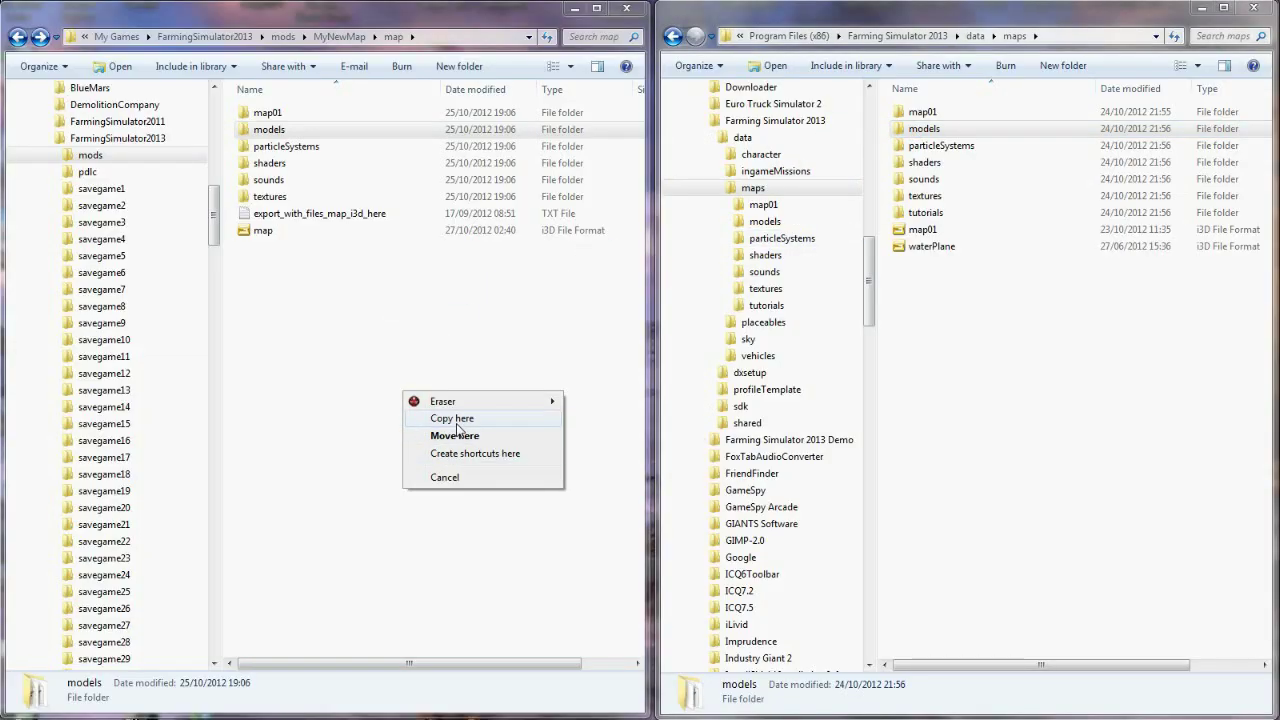
click(456, 421)
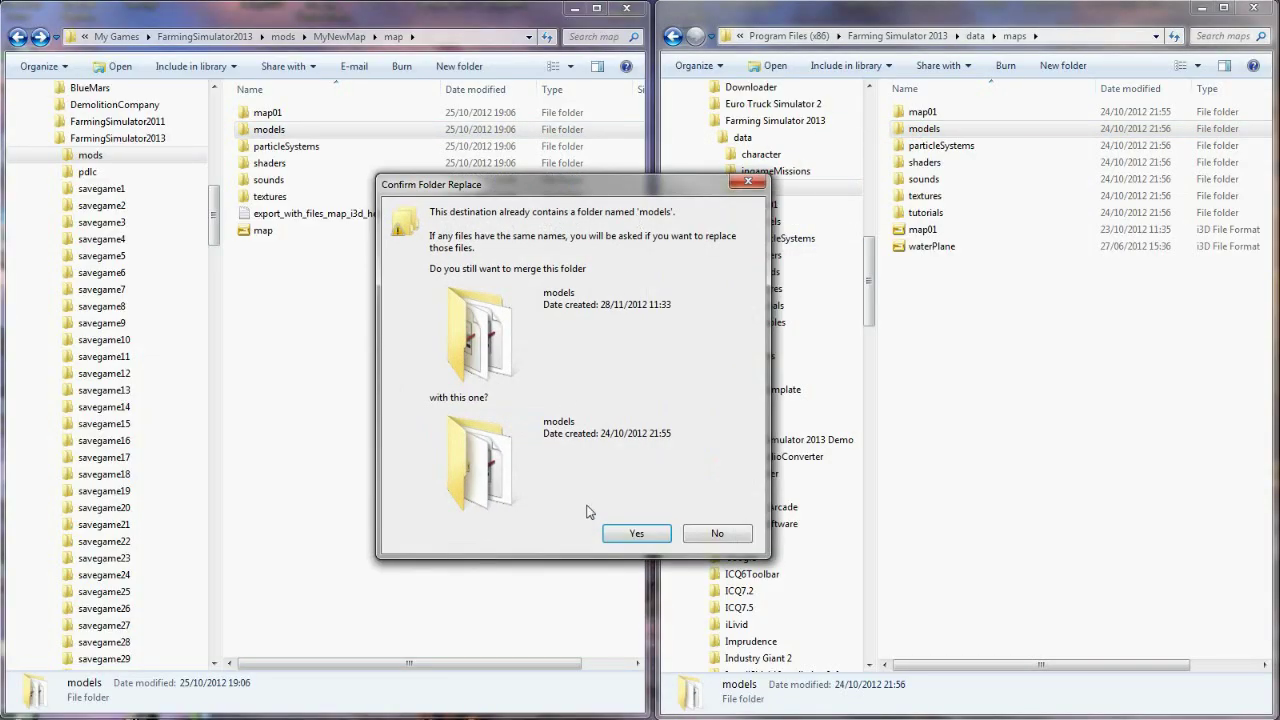
click(618, 540)
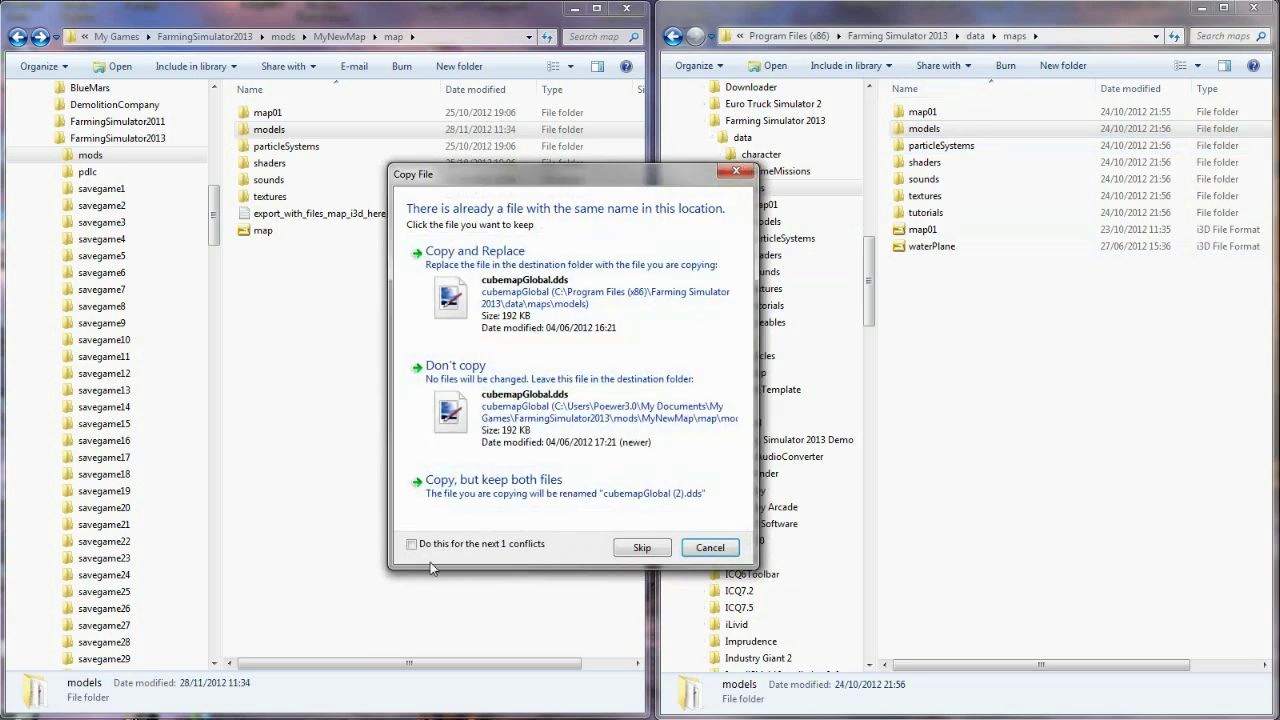
click(490, 322)
click(411, 555)
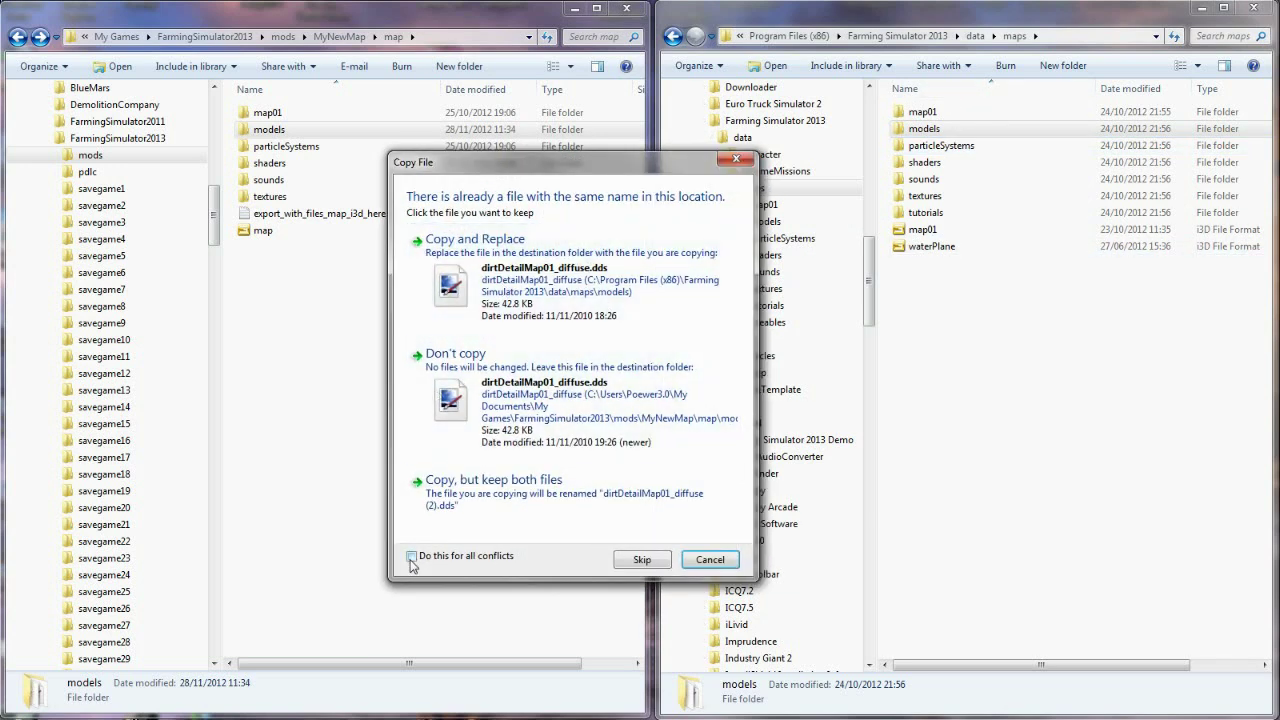
click(553, 298)
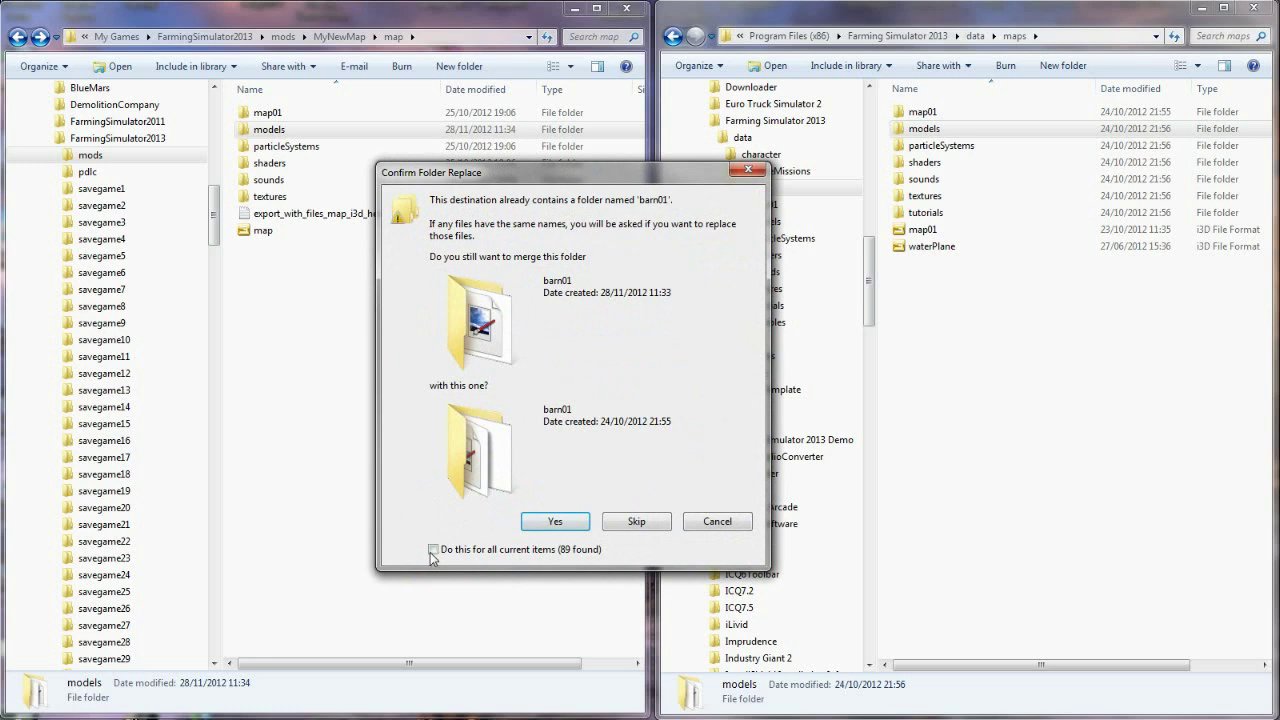
click(565, 527)
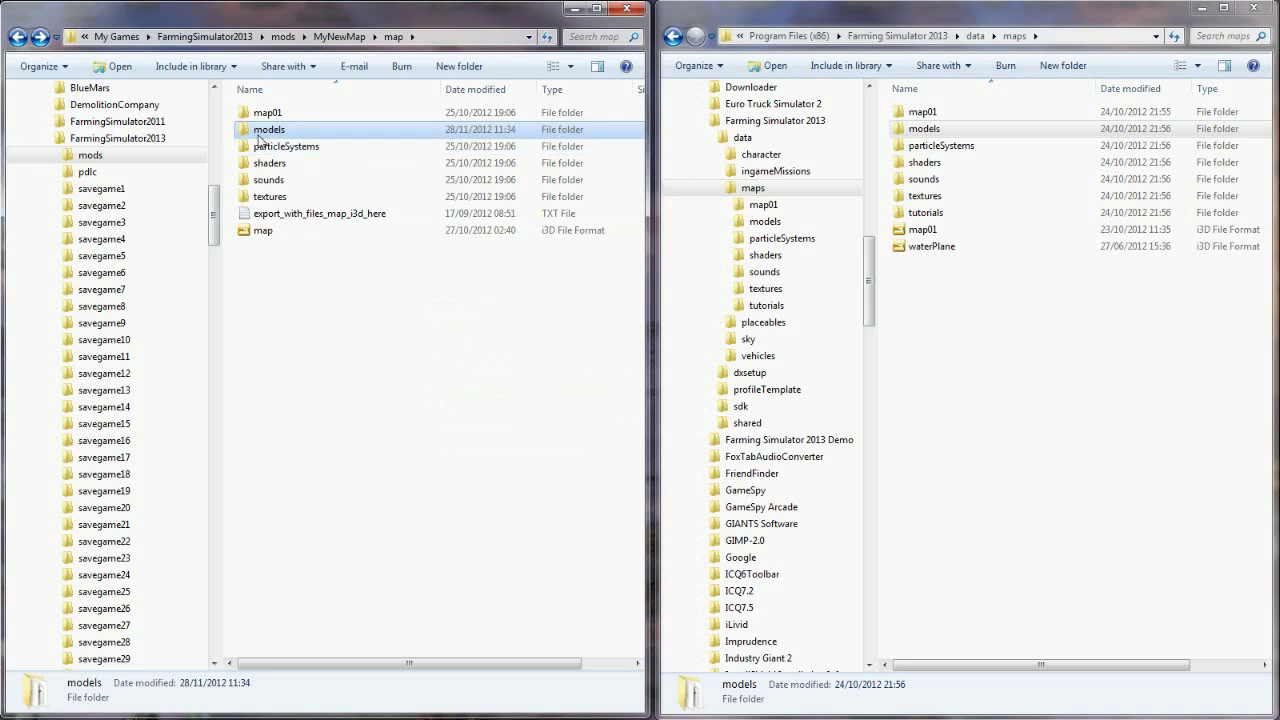
Step: Check the merged barn01 folder under models, buildings for its i3D file, and return to the map folder
double_click(258, 132)
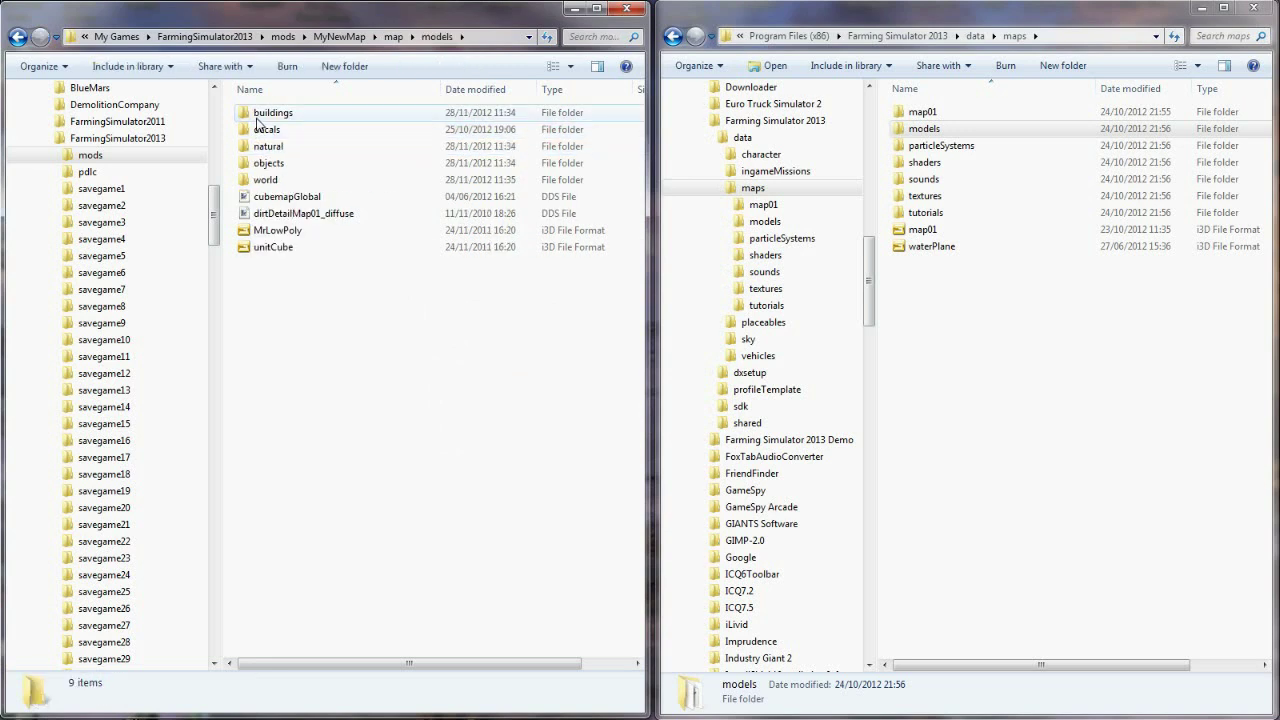
double_click(258, 116)
double_click(262, 113)
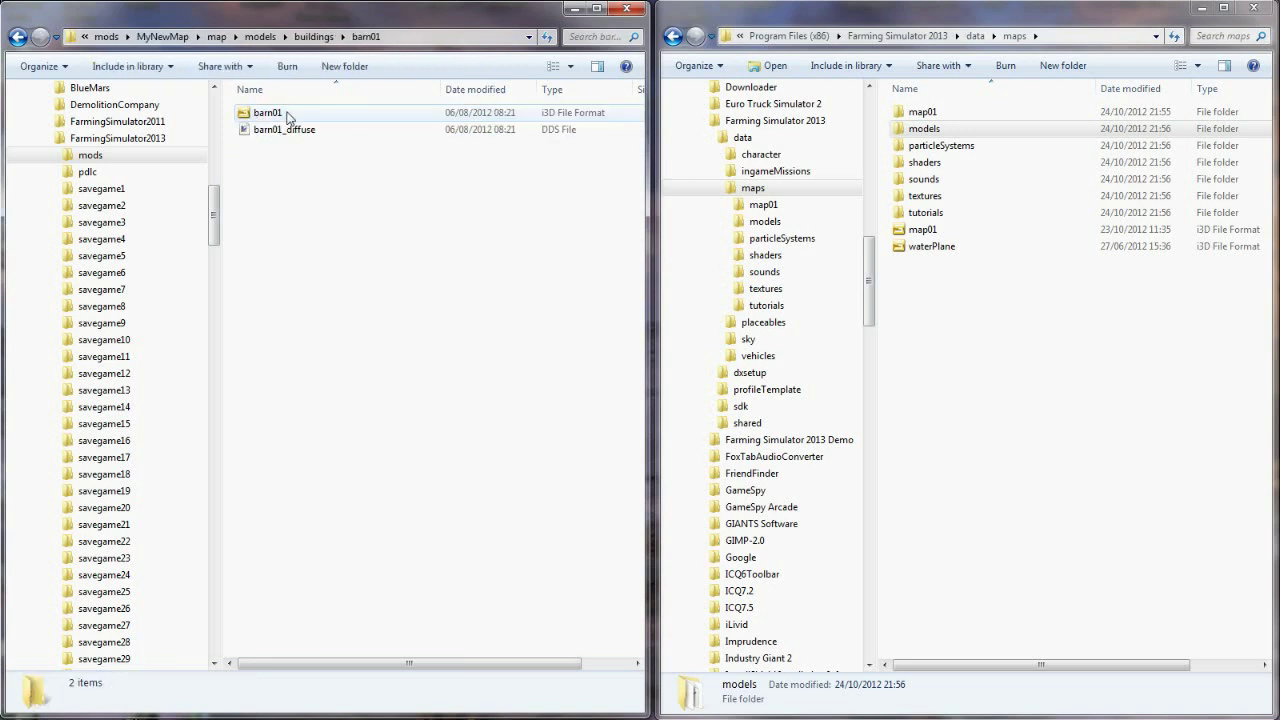
click(18, 39)
click(18, 39)
click(18, 39)
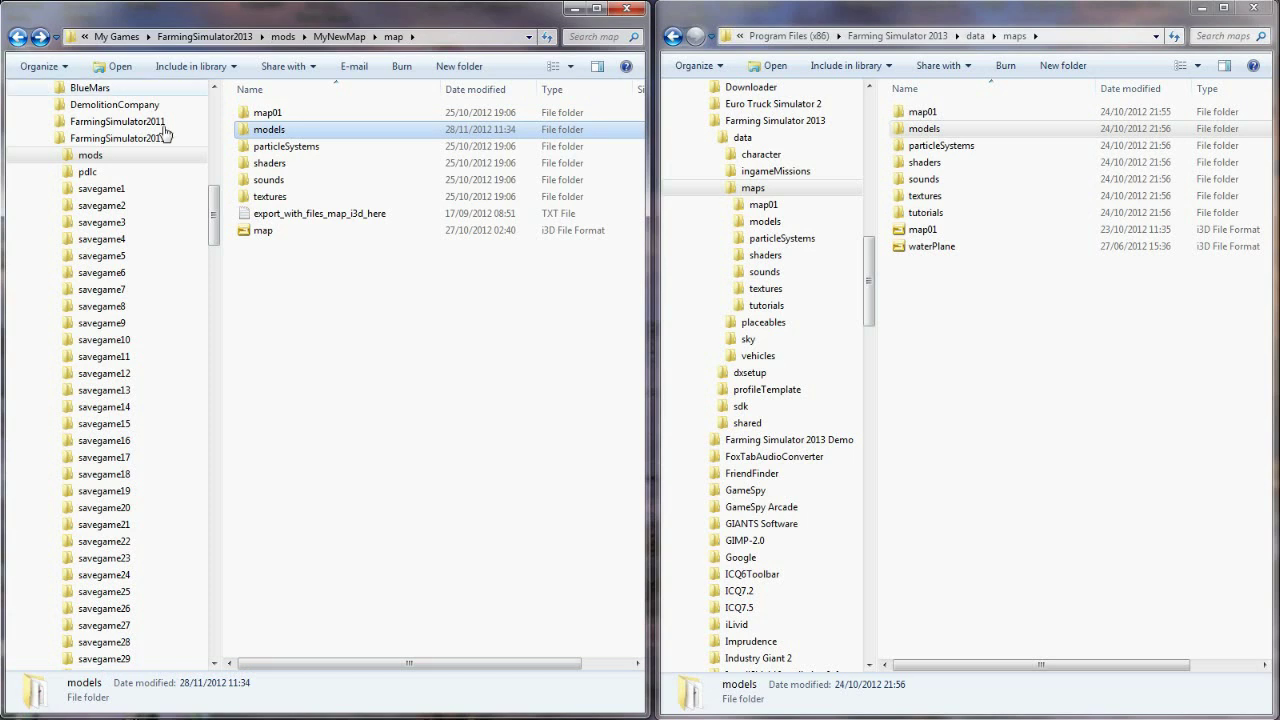
Step: Minimize the game maps and FS2013 Downloads windows and select the map i3D file in the maximized map folder window
click(1205, 10)
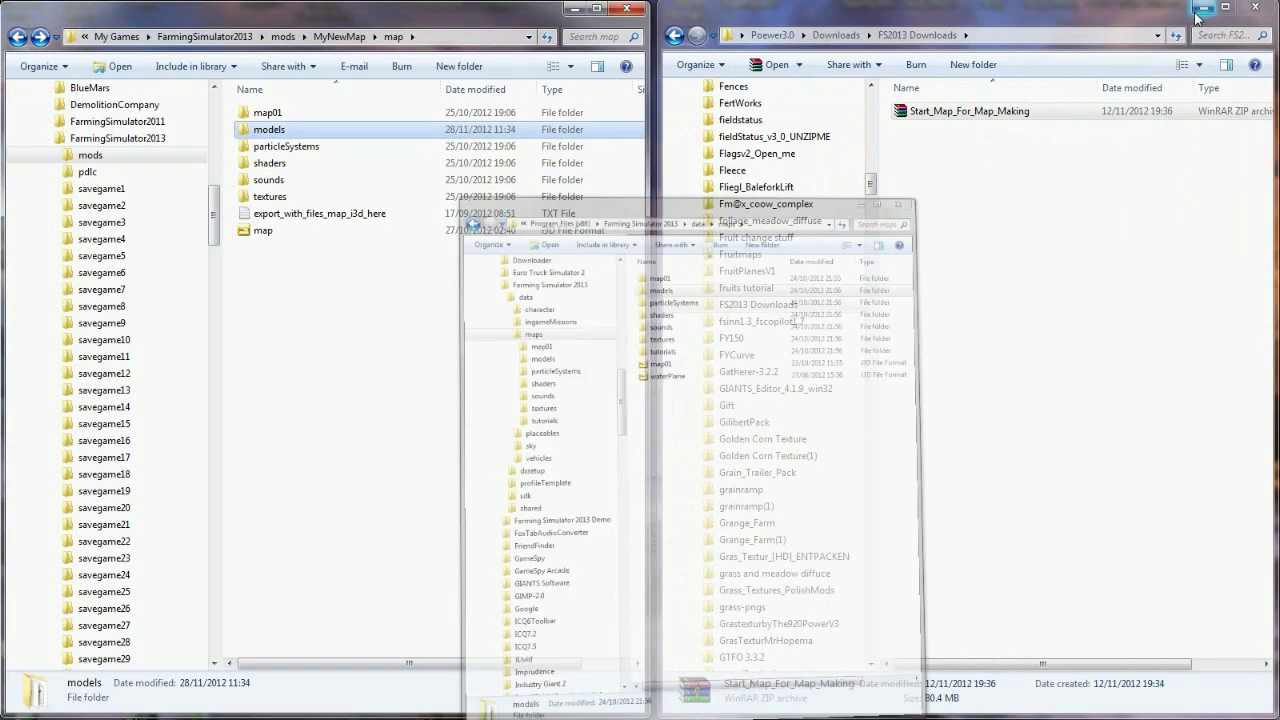
click(1203, 10)
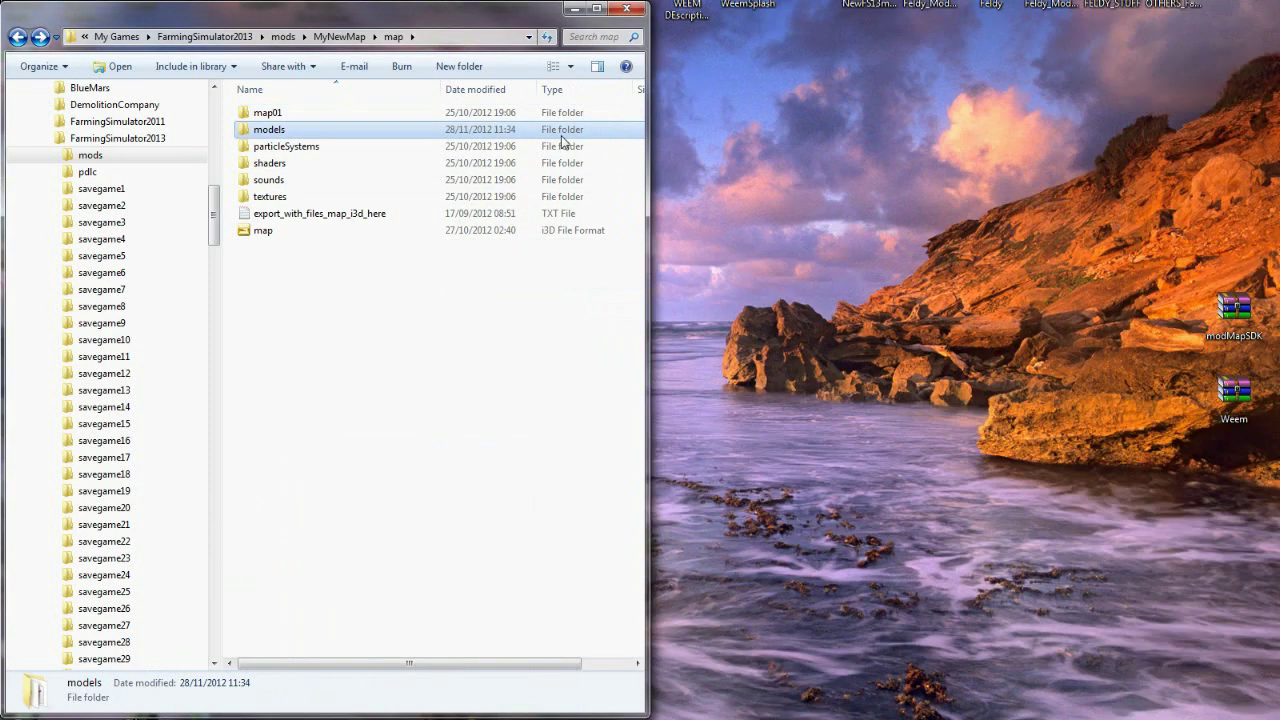
click(597, 9)
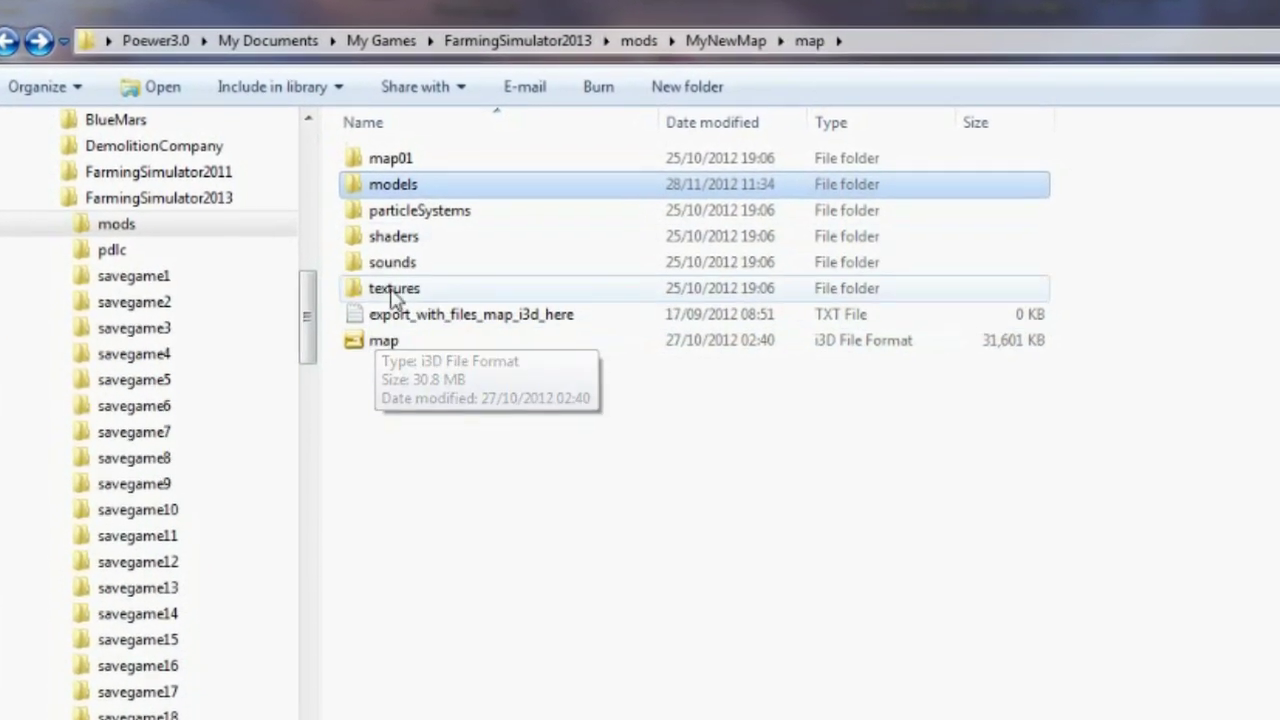
click(340, 323)
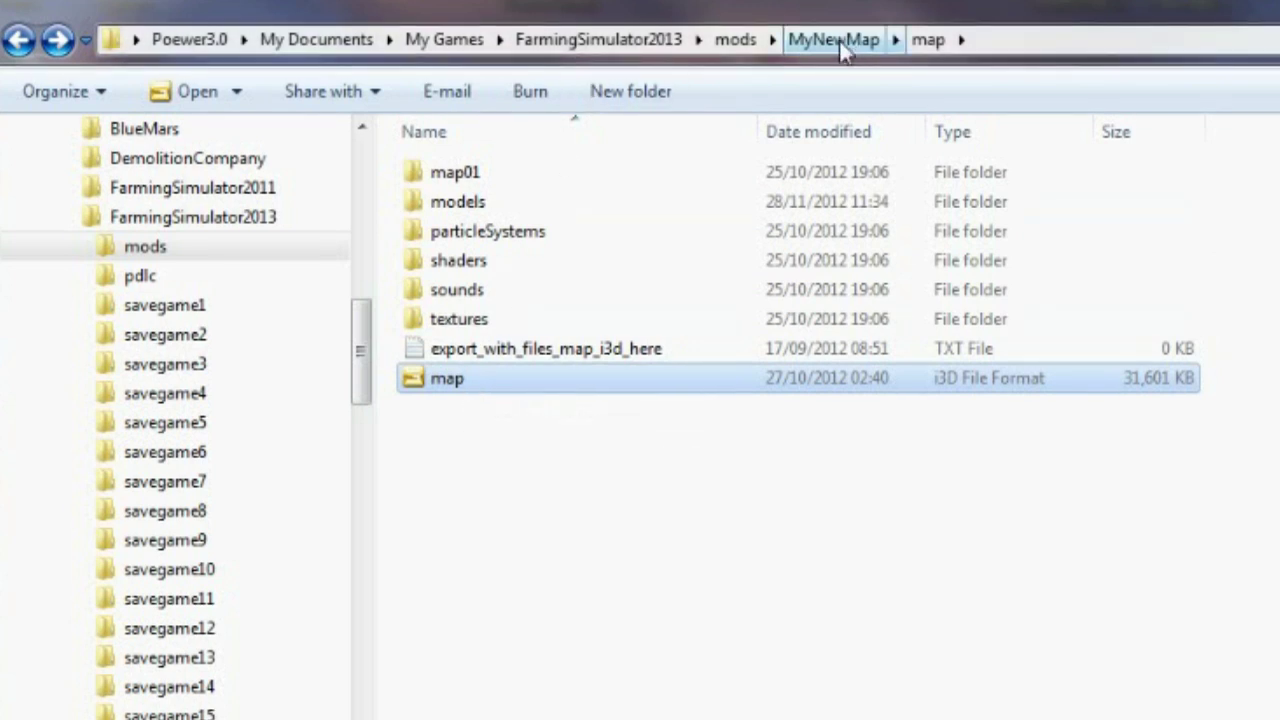
Step: Open the SampleModMap Lua script from the MyNewMap folder in Notepad++
click(836, 42)
click(440, 349)
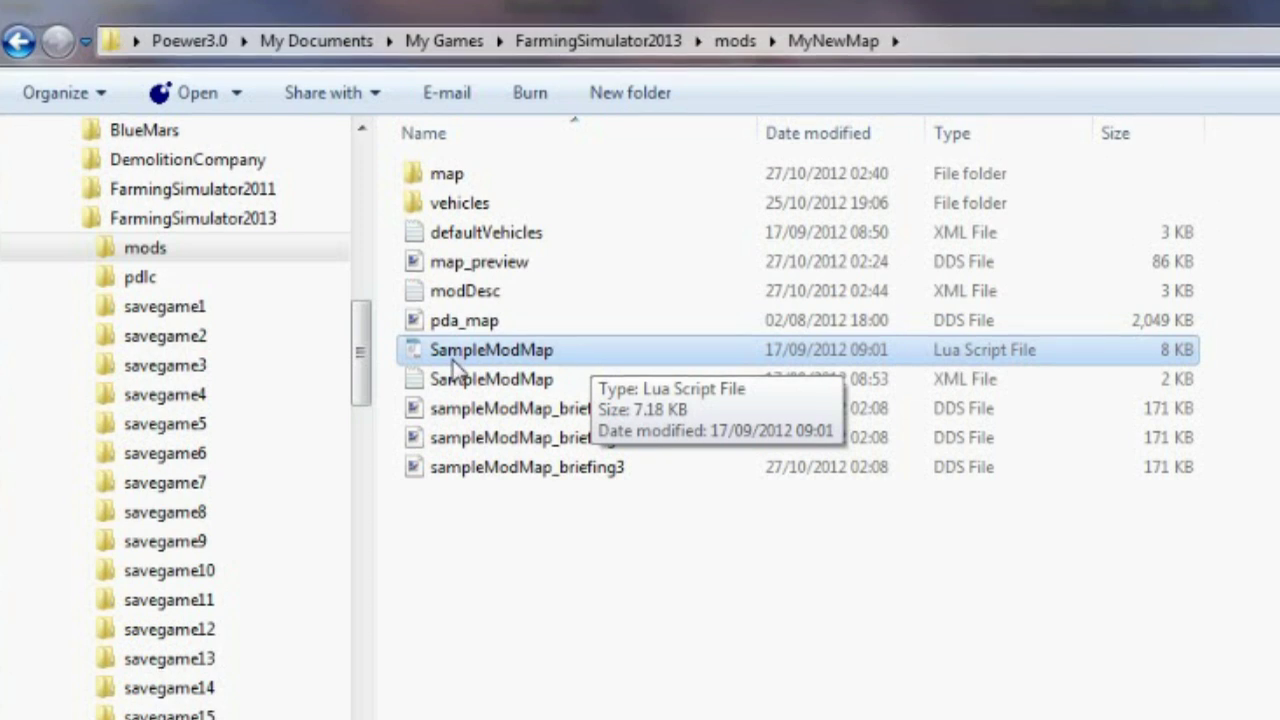
right_click(484, 352)
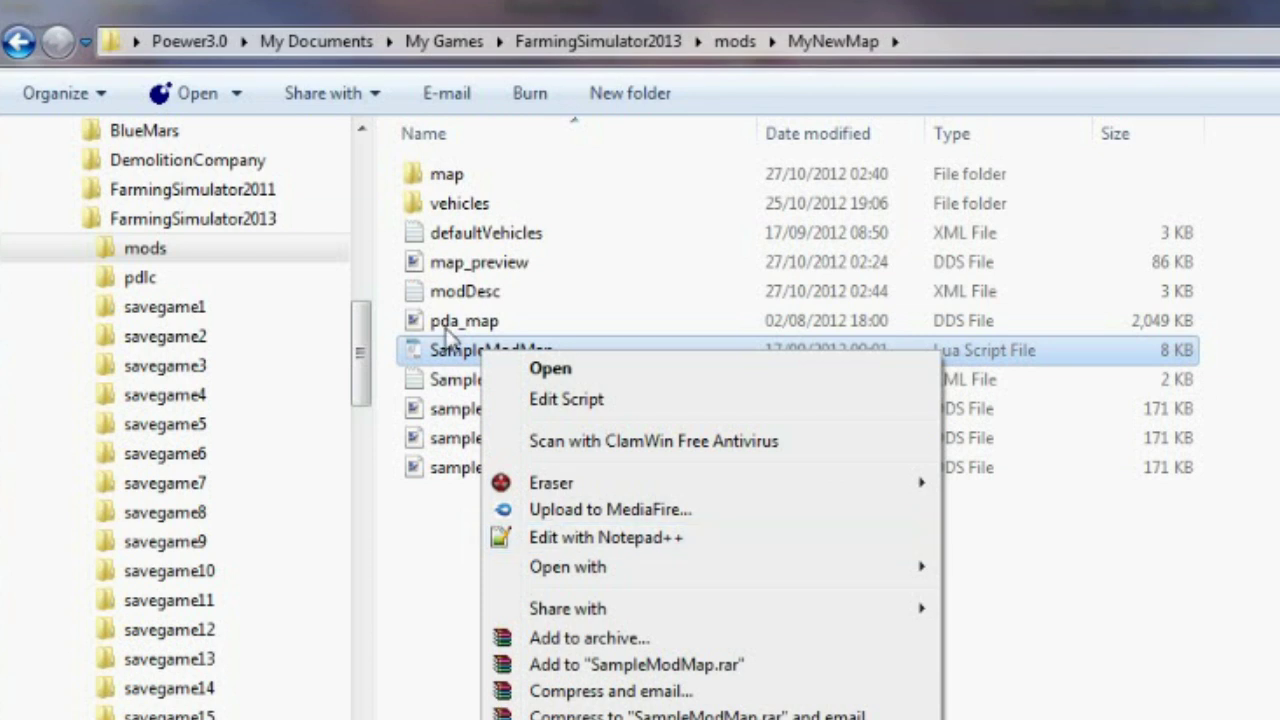
click(440, 352)
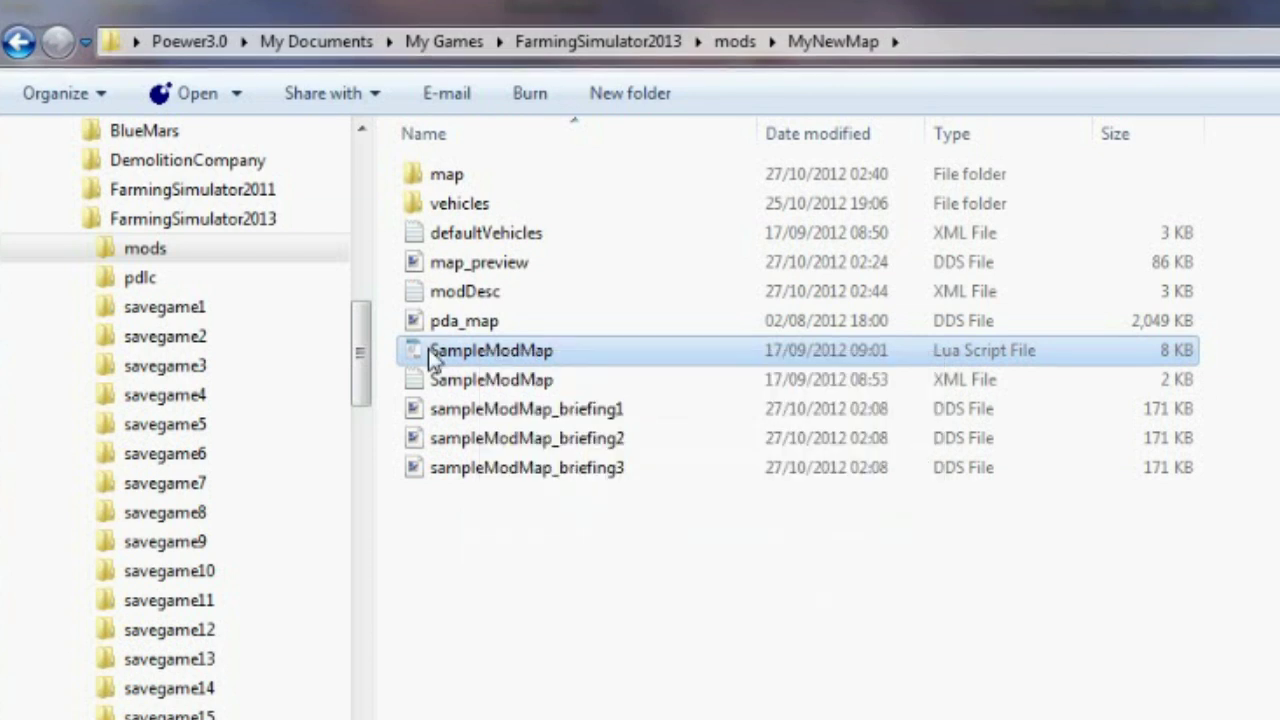
click(586, 503)
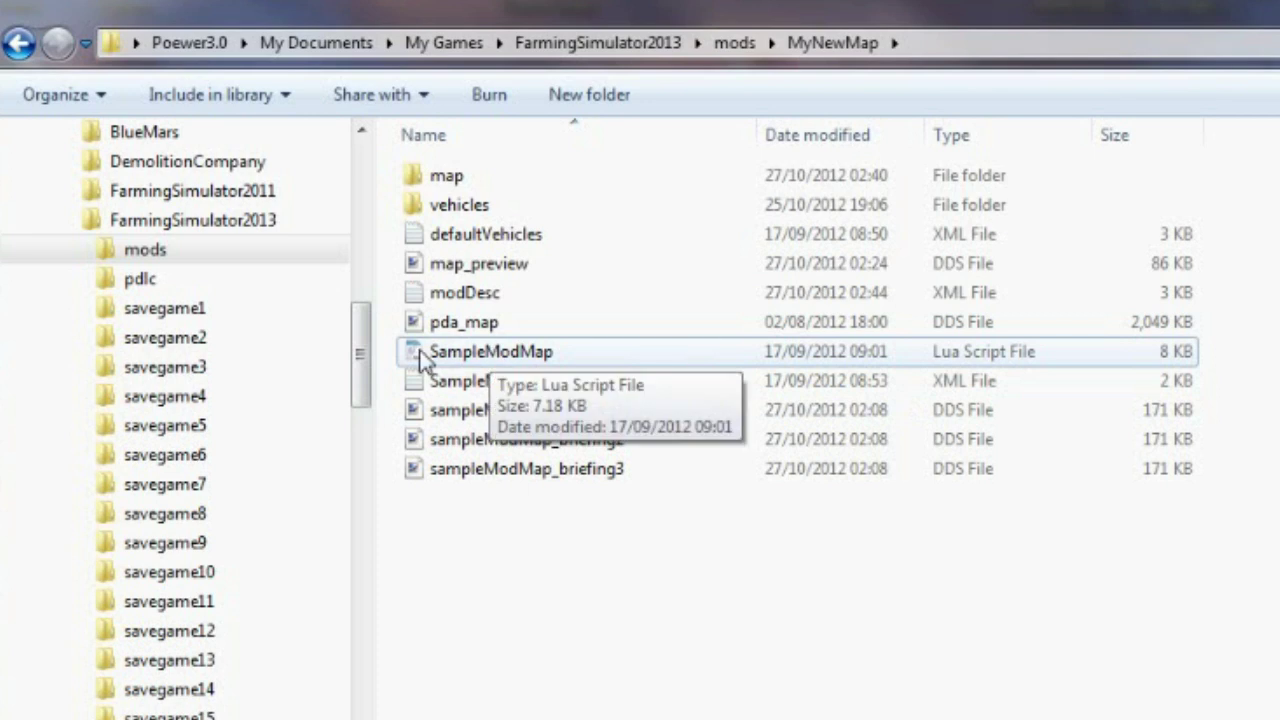
right_click(478, 354)
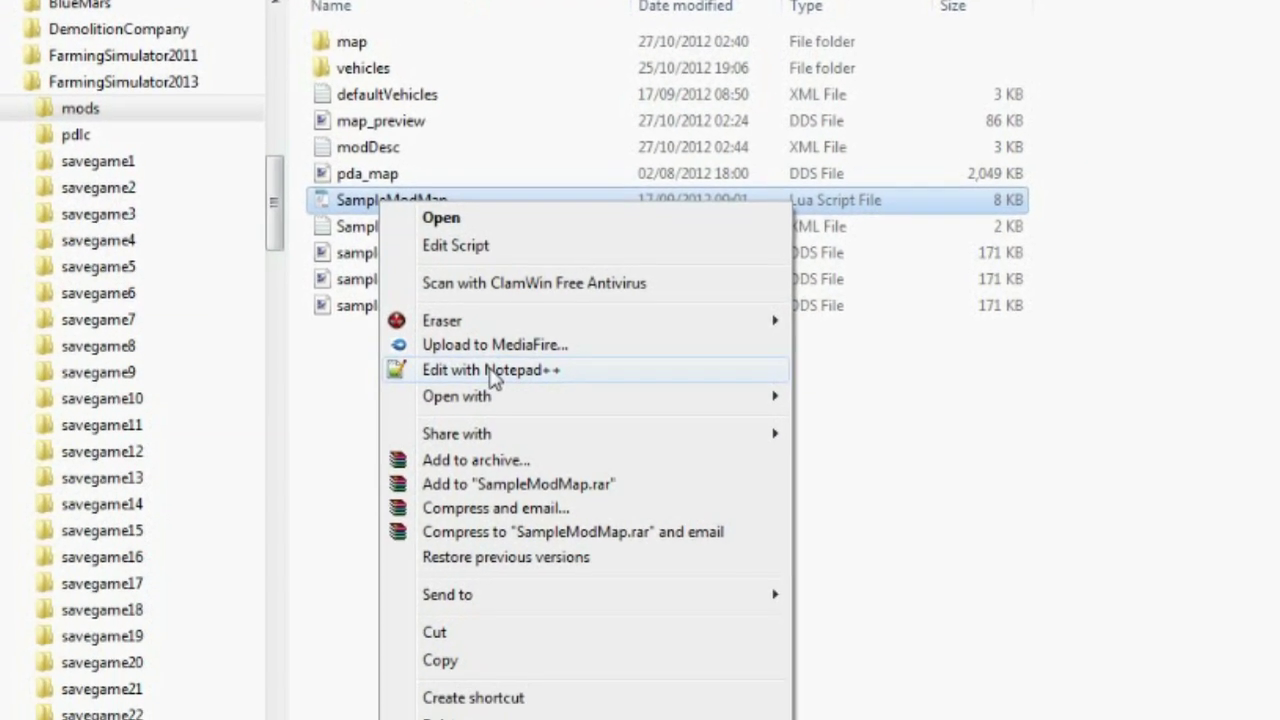
click(560, 407)
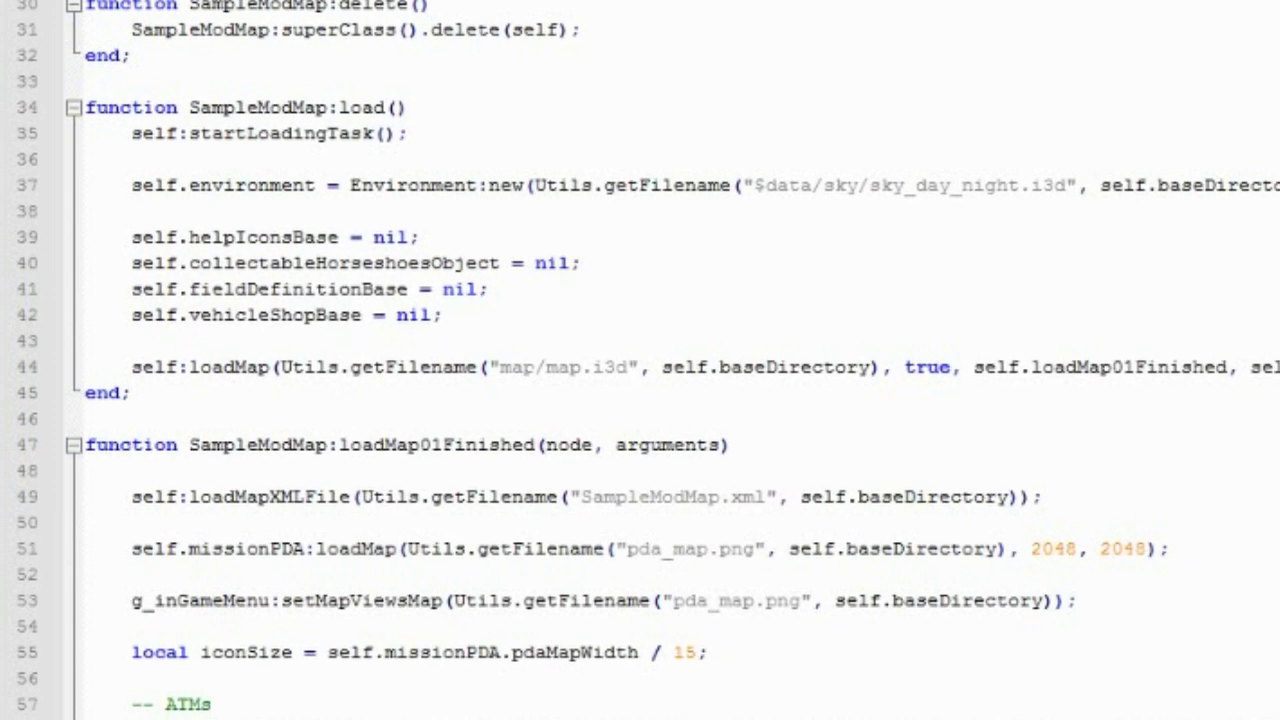
Step: Check the map/map.i3d path in the script's loadMap line and minimize Notepad++
drag(553, 380, 576, 380)
drag(555, 332, 566, 332)
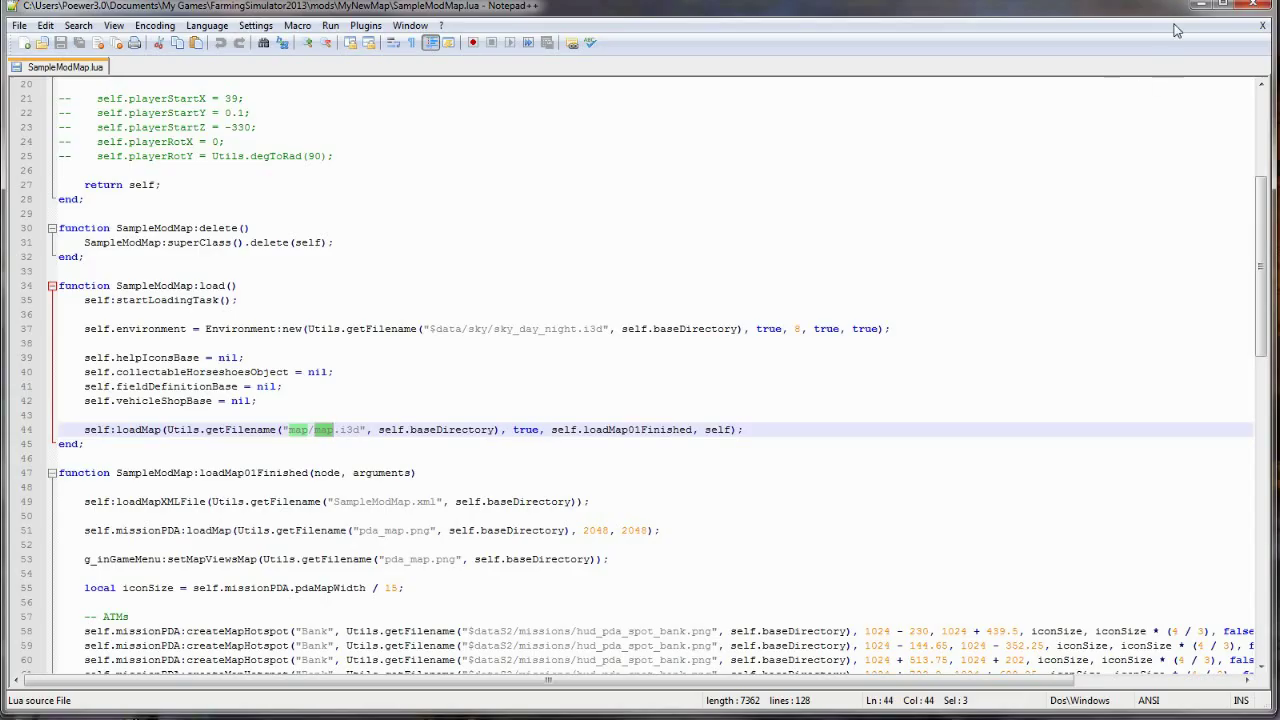
click(1203, 6)
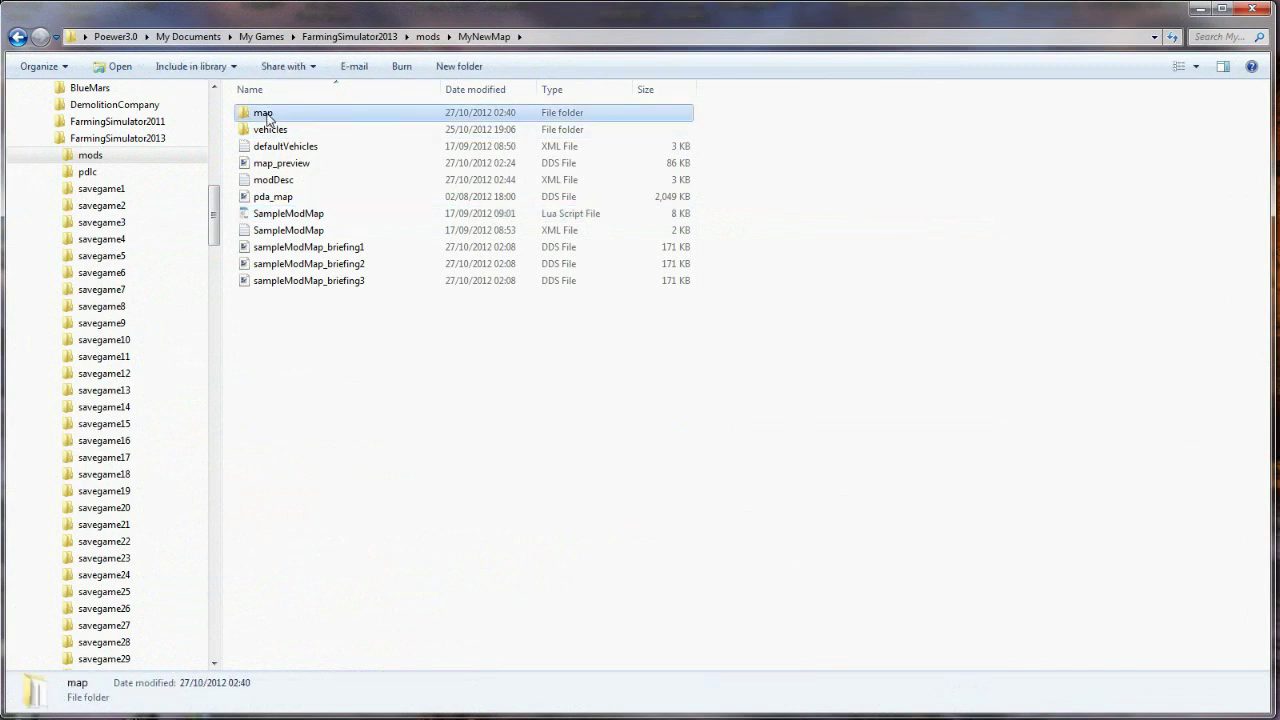
Step: Rename the map i3D file in MyNewMap's map folder to map01
double_click(268, 107)
click(255, 236)
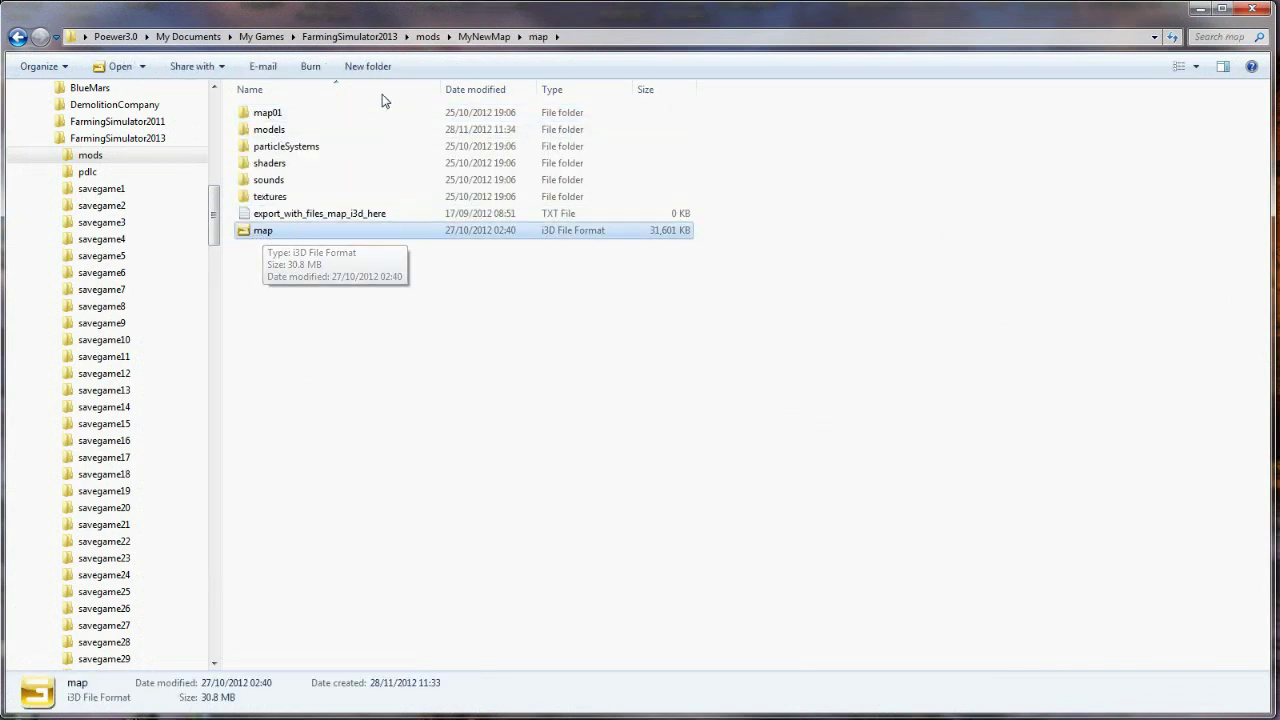
right_click(265, 236)
click(305, 567)
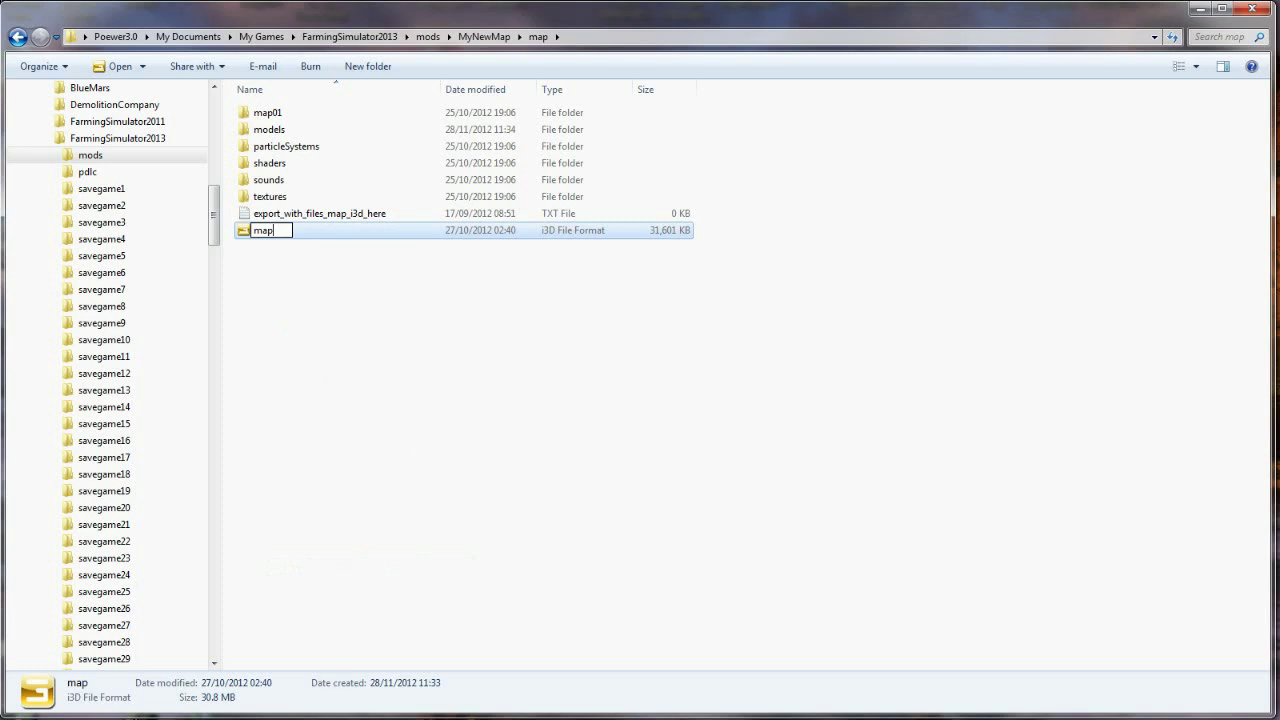
text(map01)
key(Return)
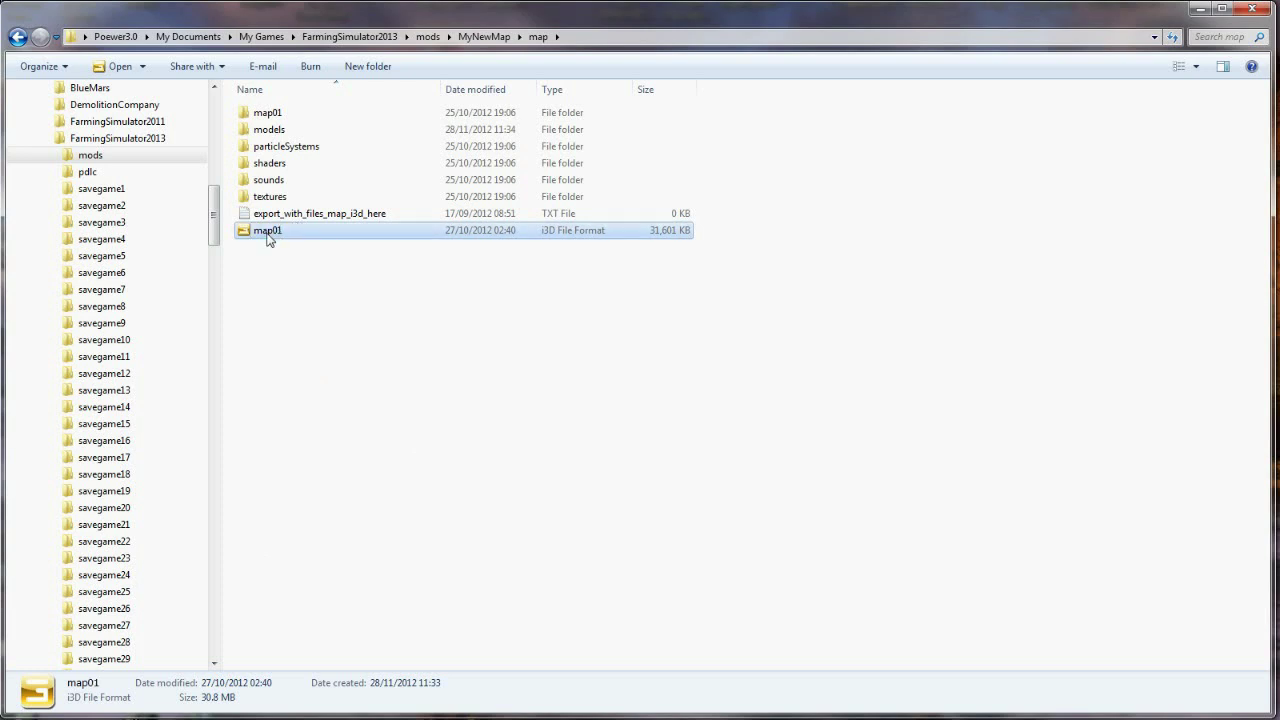
Step: Return to the SampleModMap Lua script in Notepad++ and change the loadMap path to map/map01.i3d
click(484, 37)
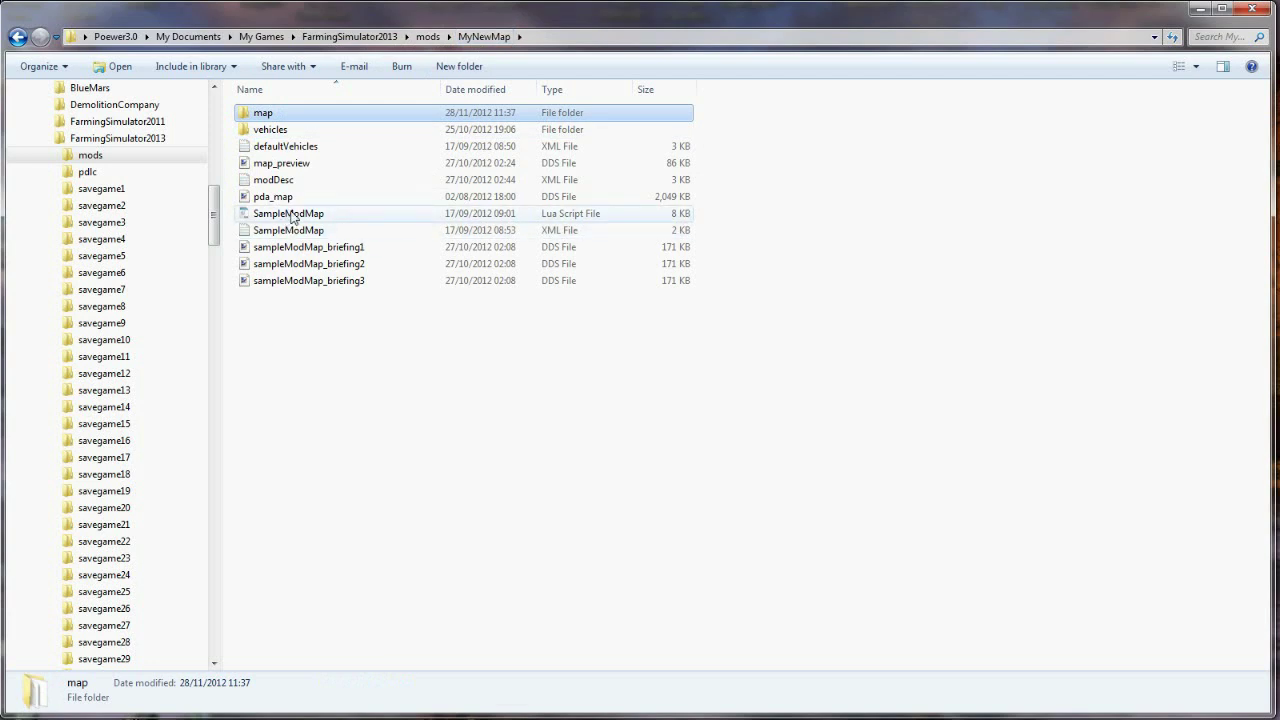
click(291, 215)
right_click(290, 215)
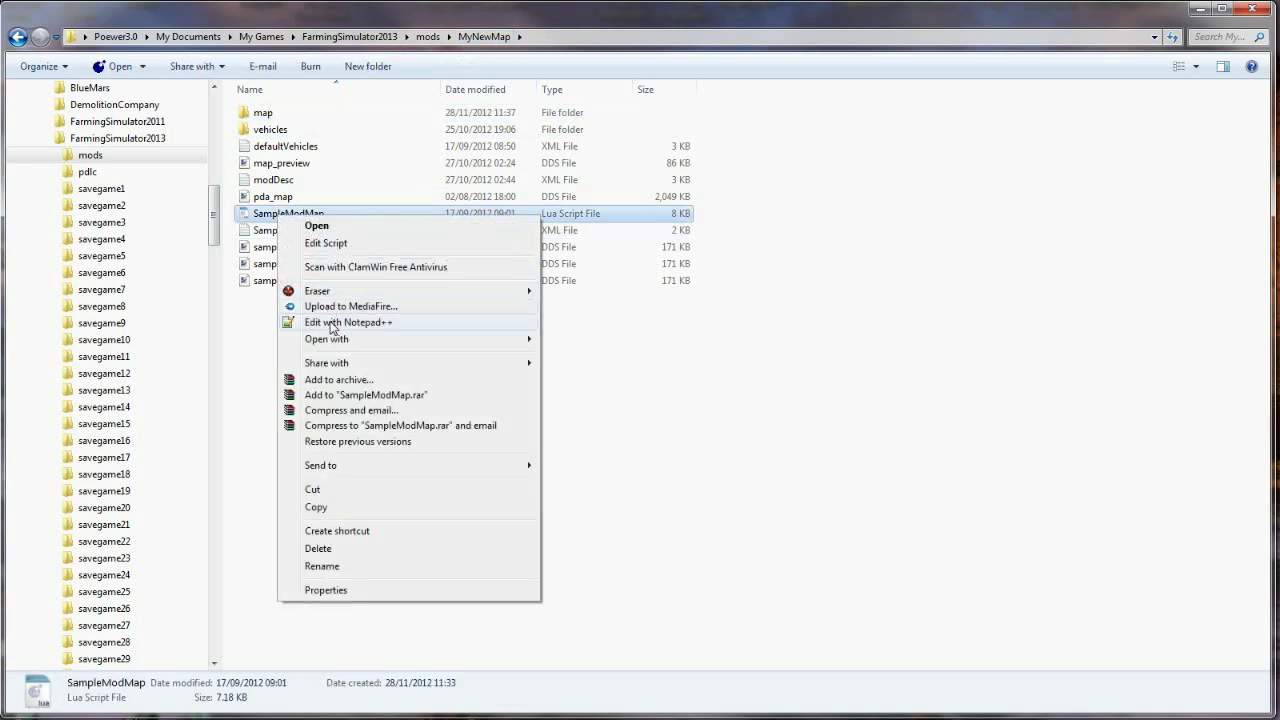
click(331, 323)
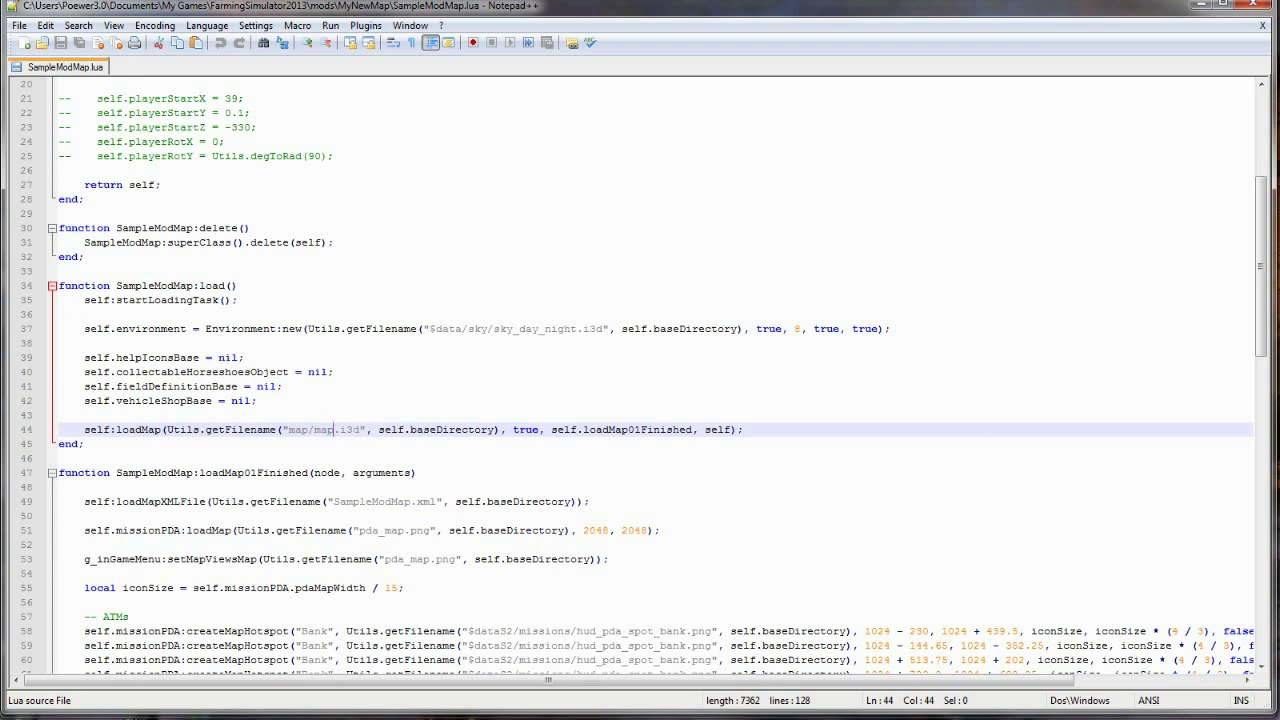
text(01)
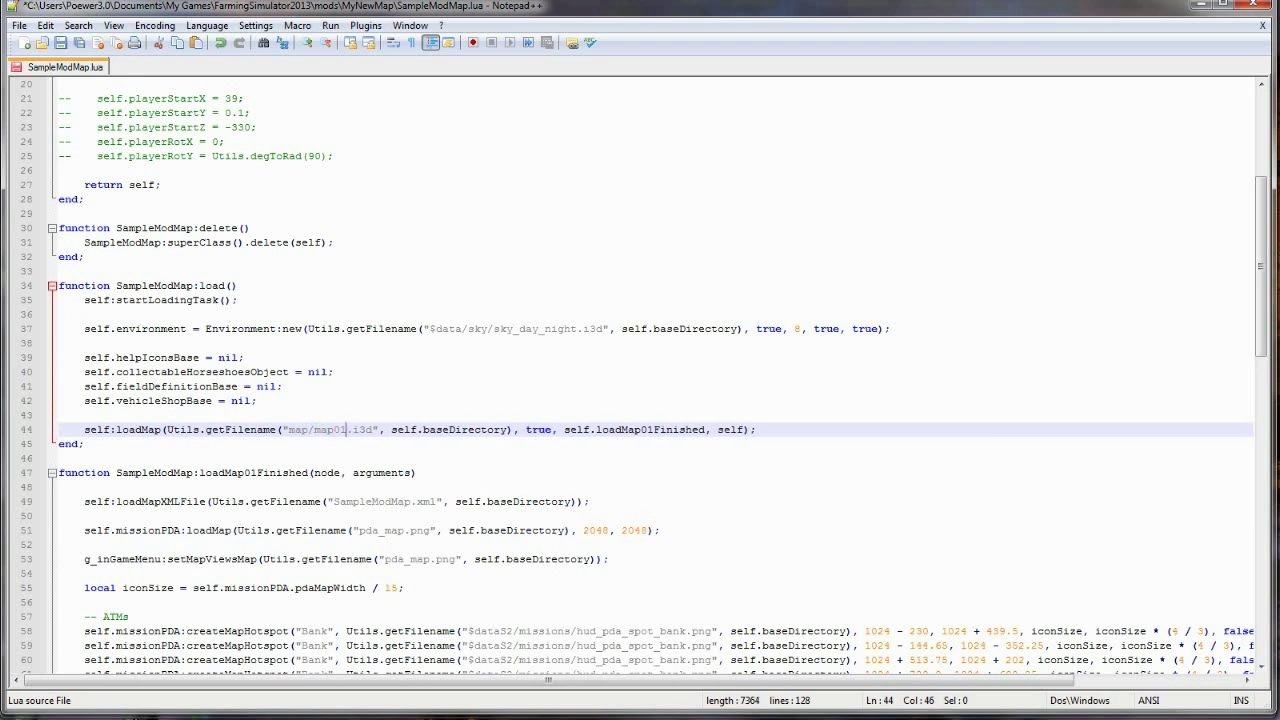
Step: Save the SampleModMap script, close it and exit Notepad++
click(19, 25)
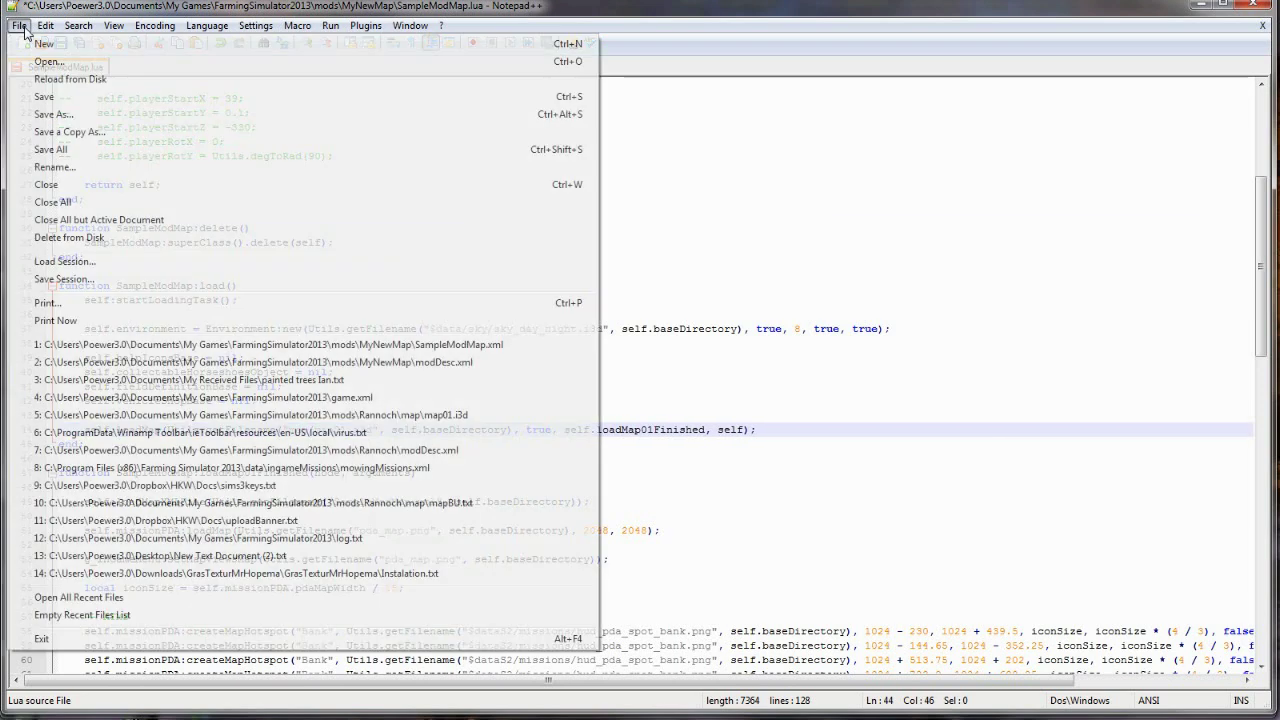
click(37, 98)
click(1264, 26)
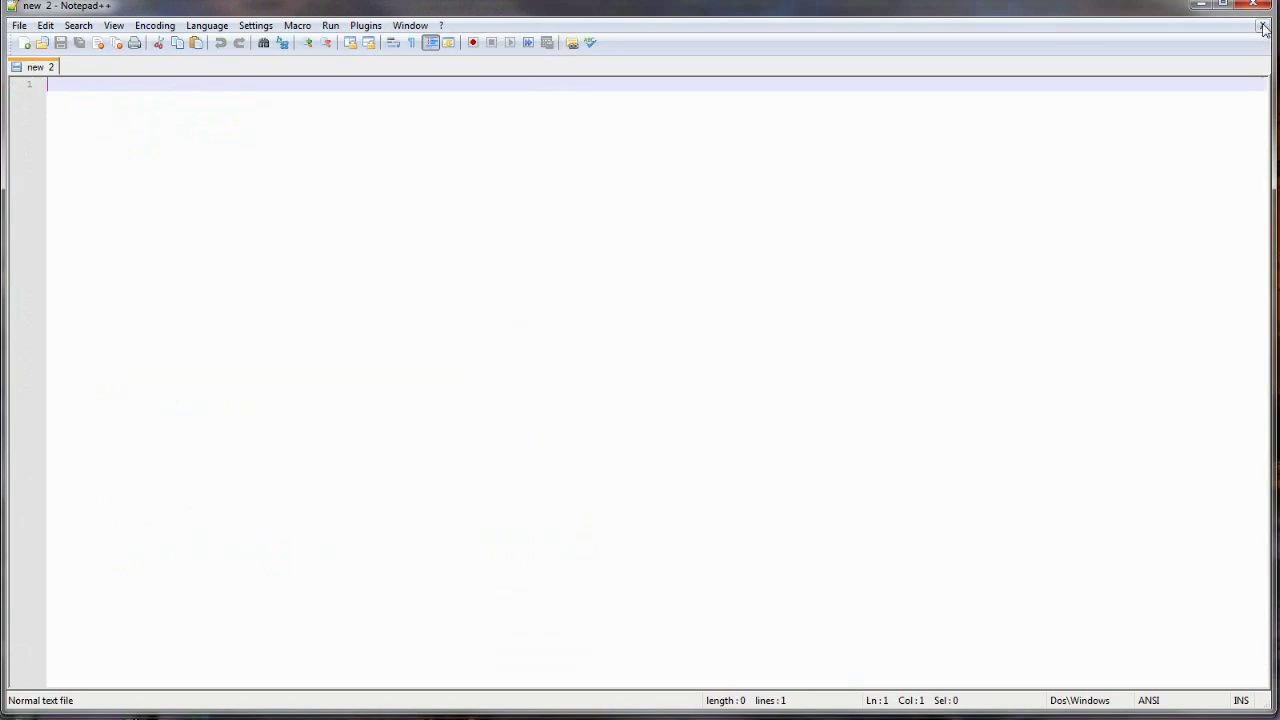
click(1256, 10)
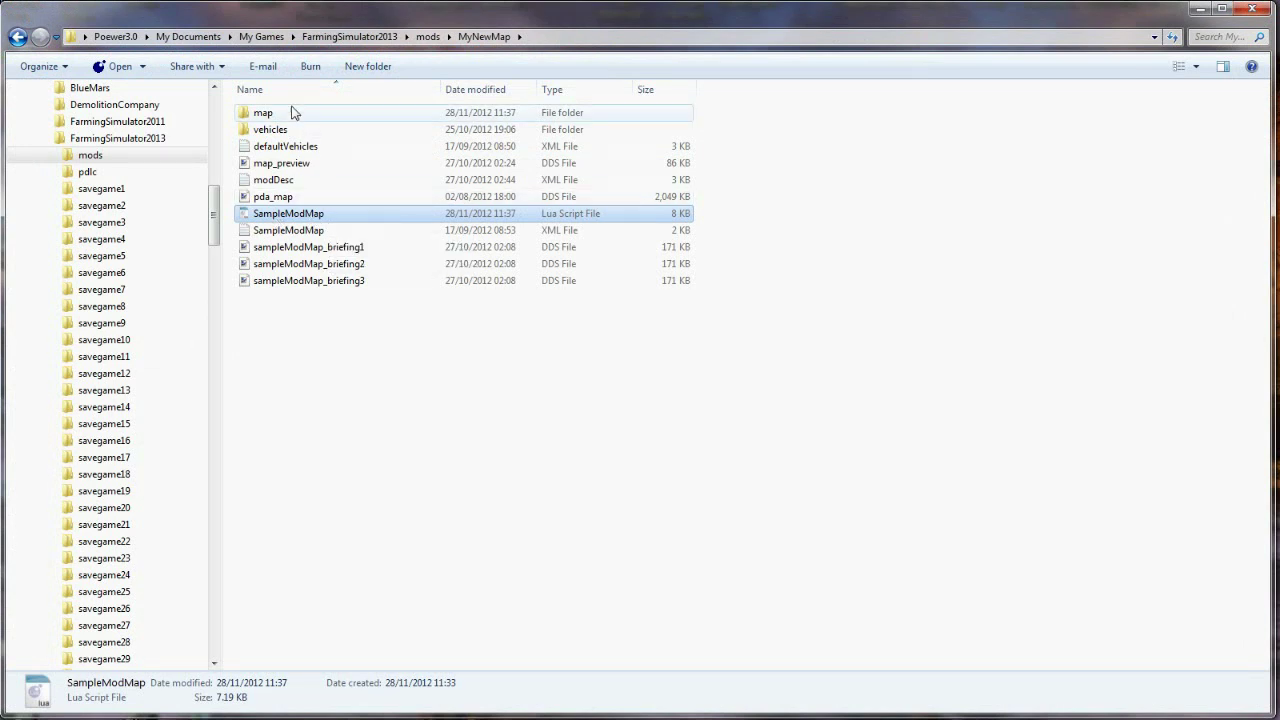
Step: Open the map01 i3D file from MyNewMap's map folder in GIANTS Editor and look over the terrain
key(F2)
click(311, 343)
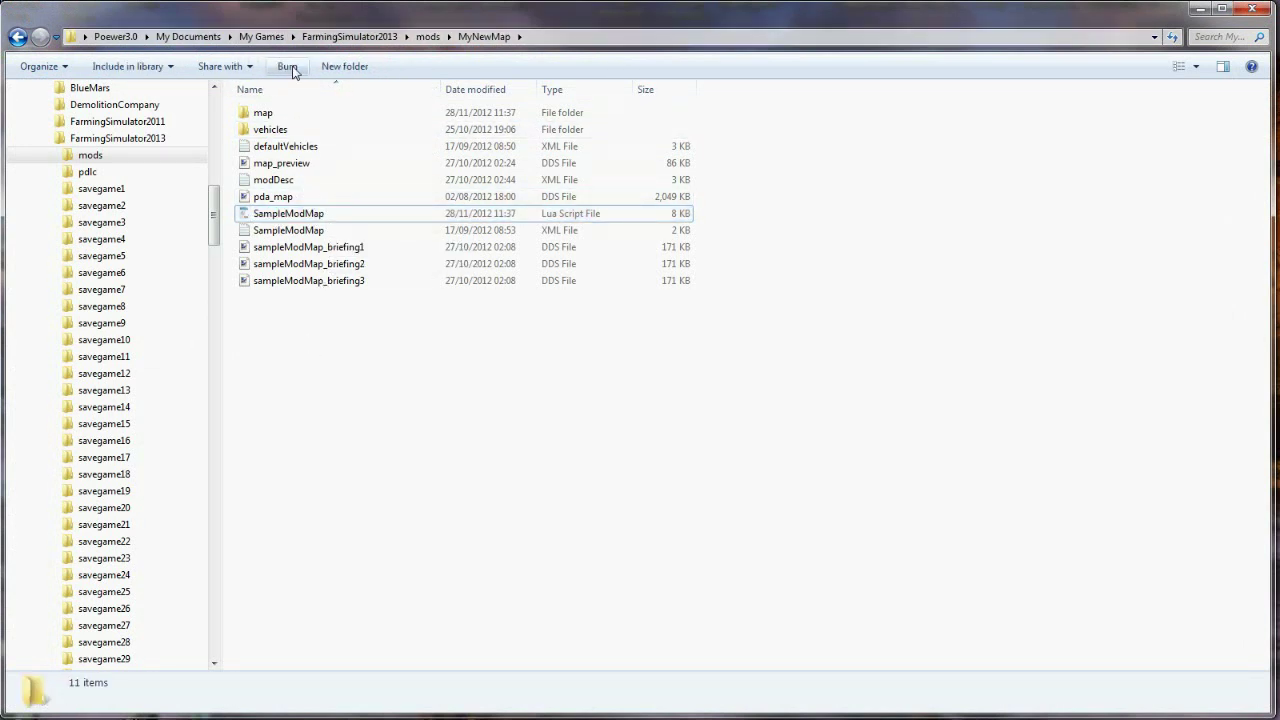
double_click(265, 114)
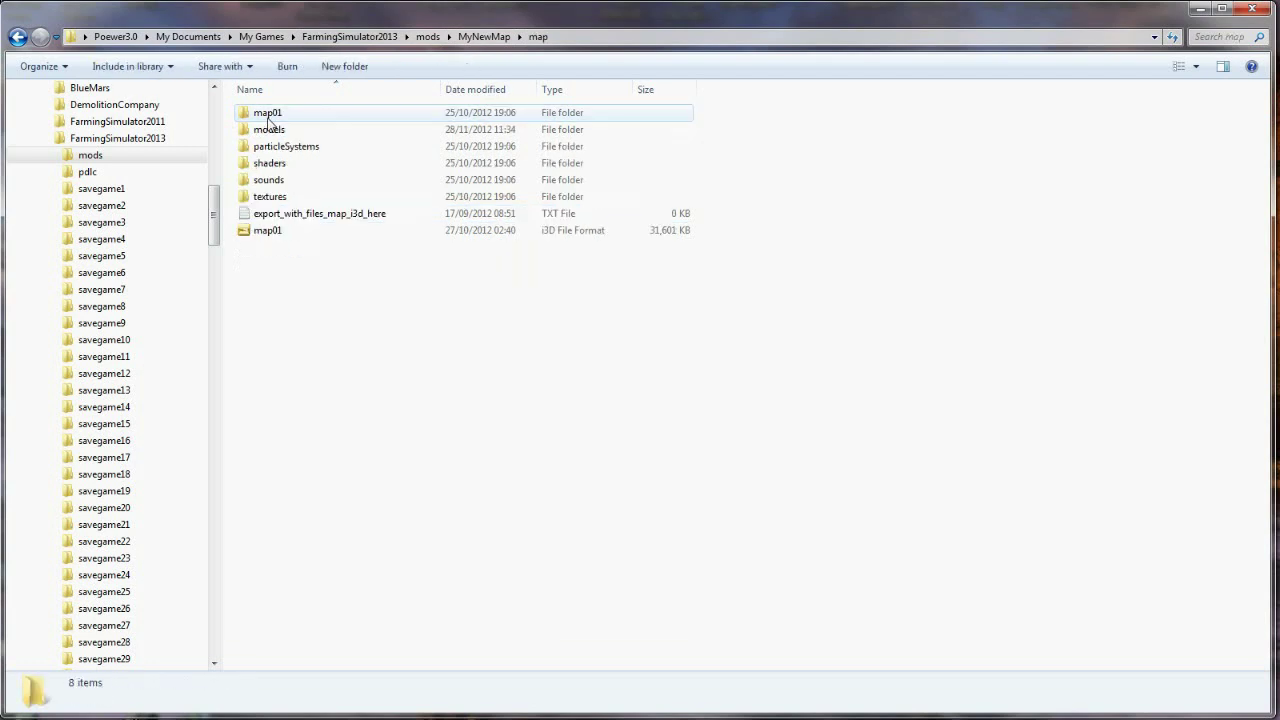
click(262, 235)
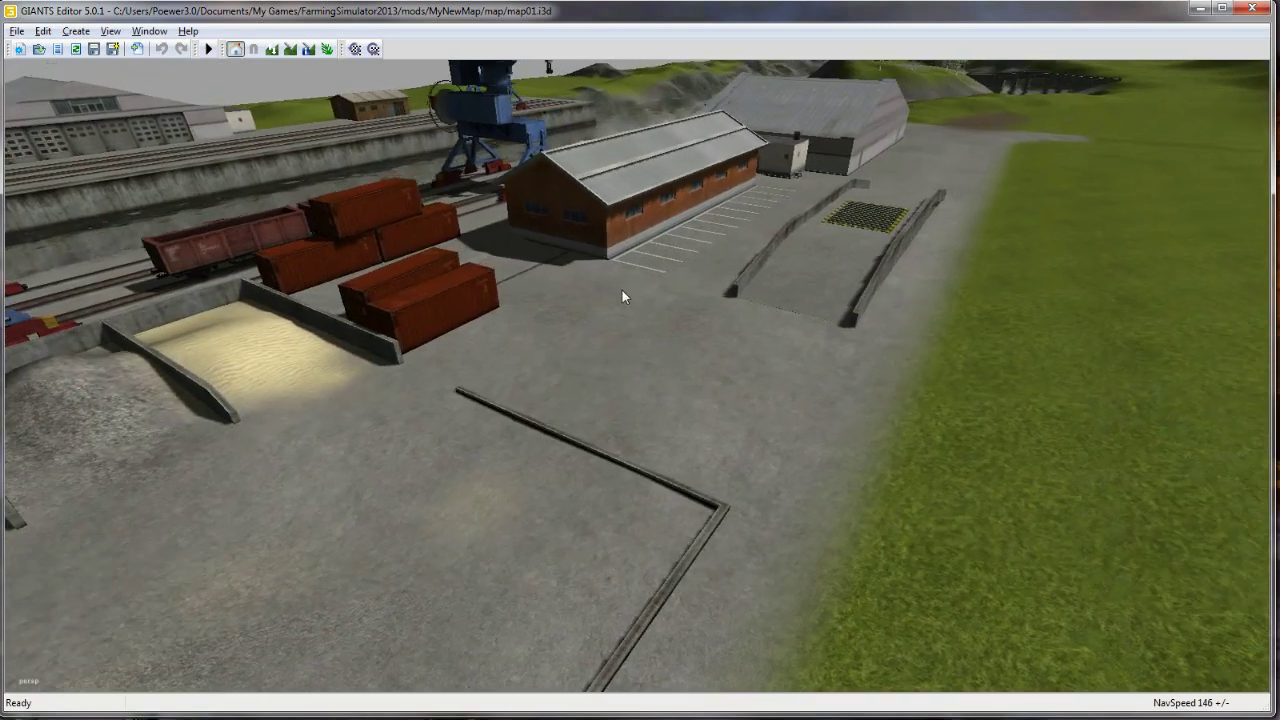
right_drag(622, 290, 499, 391)
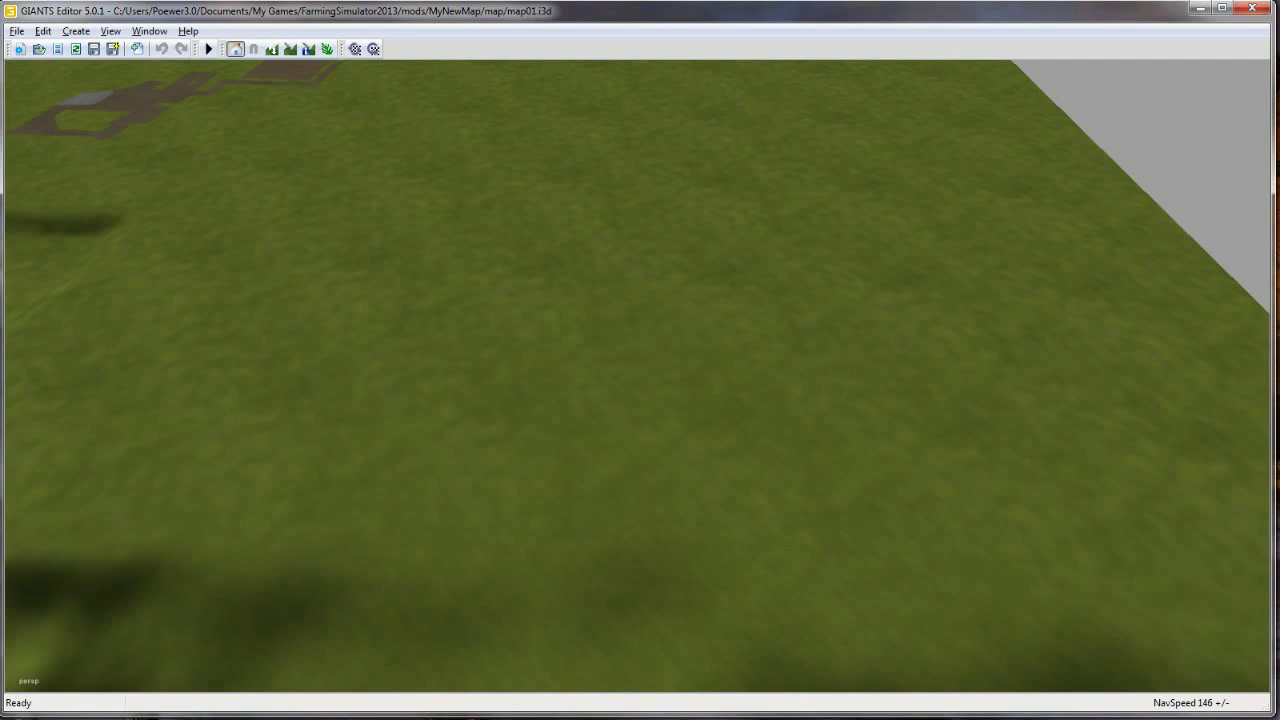
Step: Show the Scenegraph panel and widen it
click(150, 31)
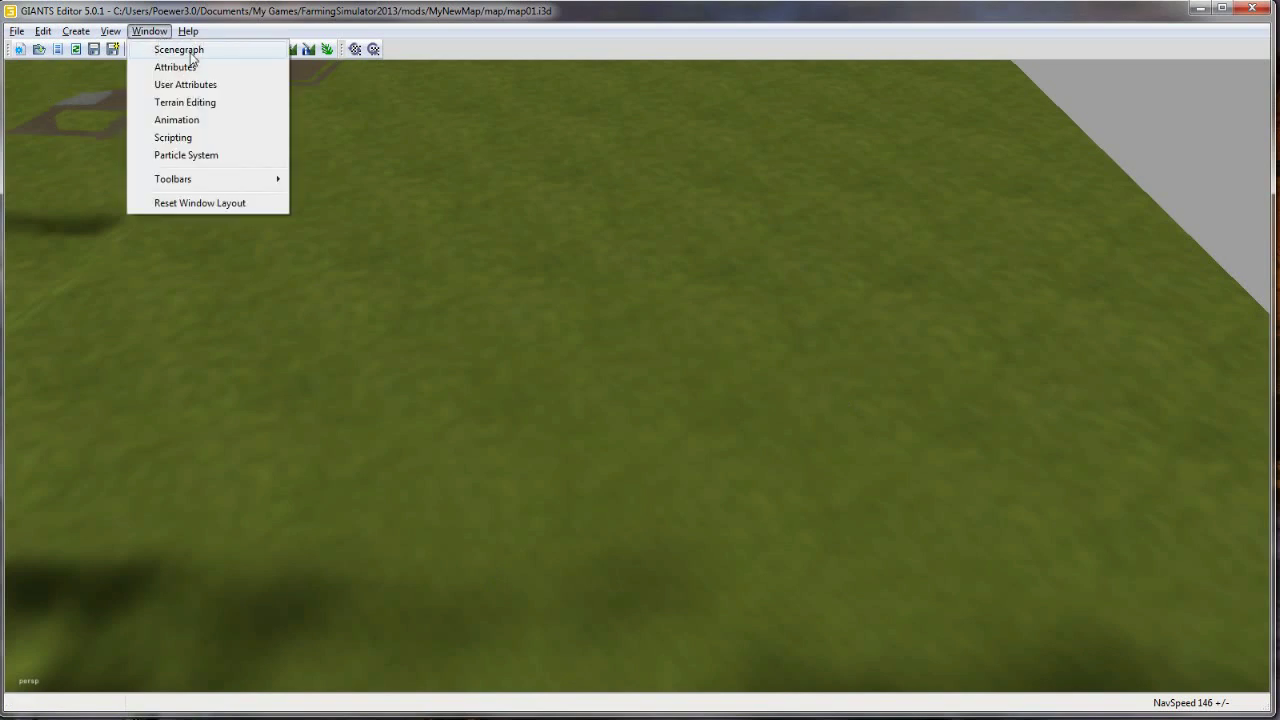
click(160, 50)
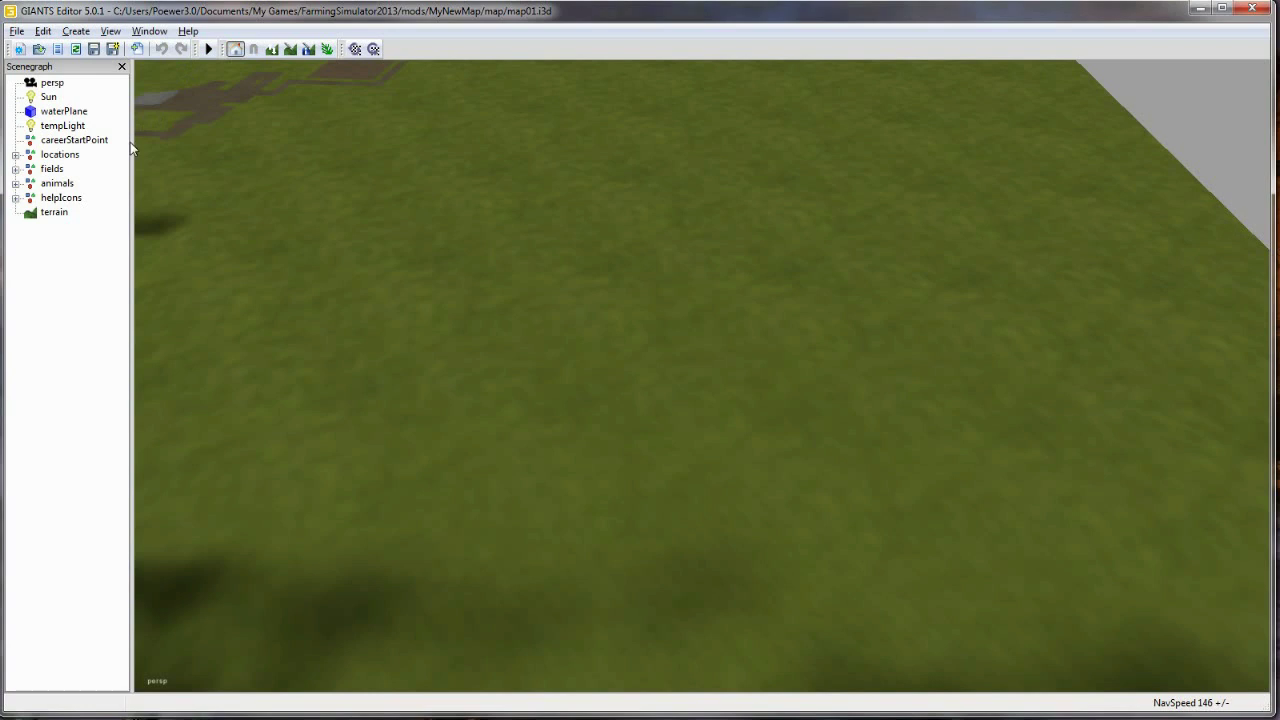
drag(131, 143, 212, 142)
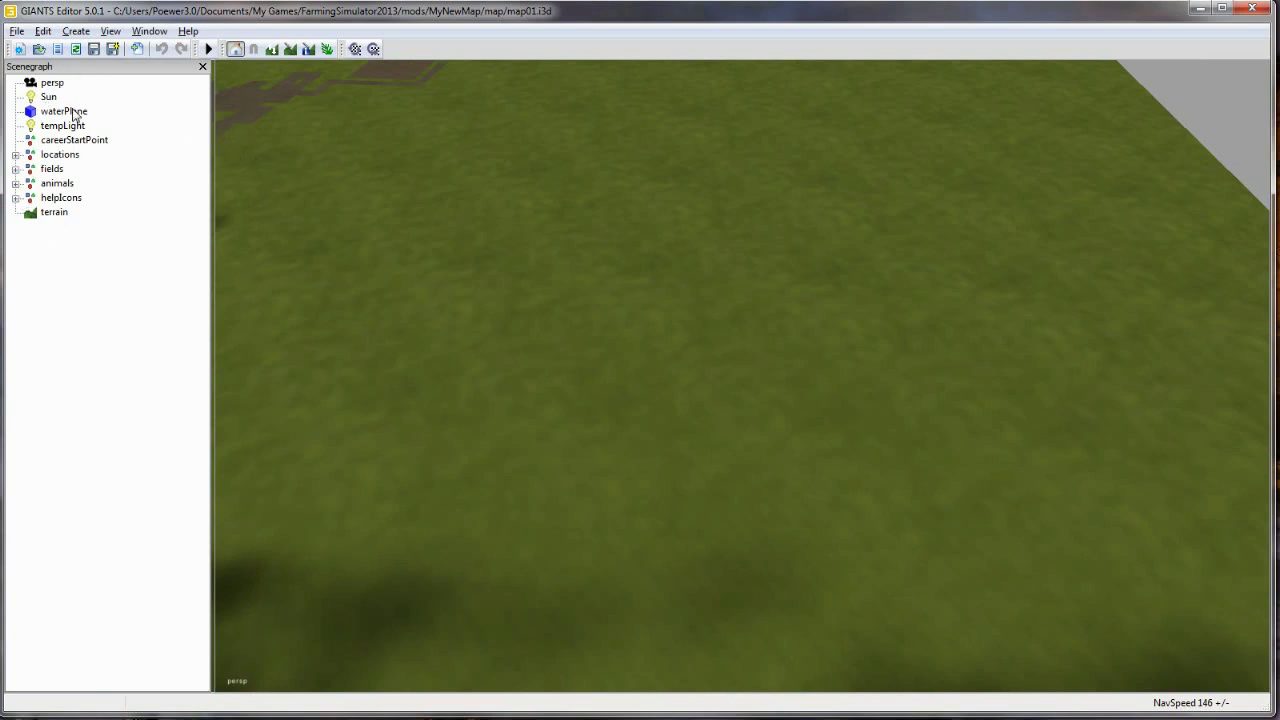
Step: Show the Attributes panel and dock it as a narrow column across the viewport from the Scenegraph
click(160, 33)
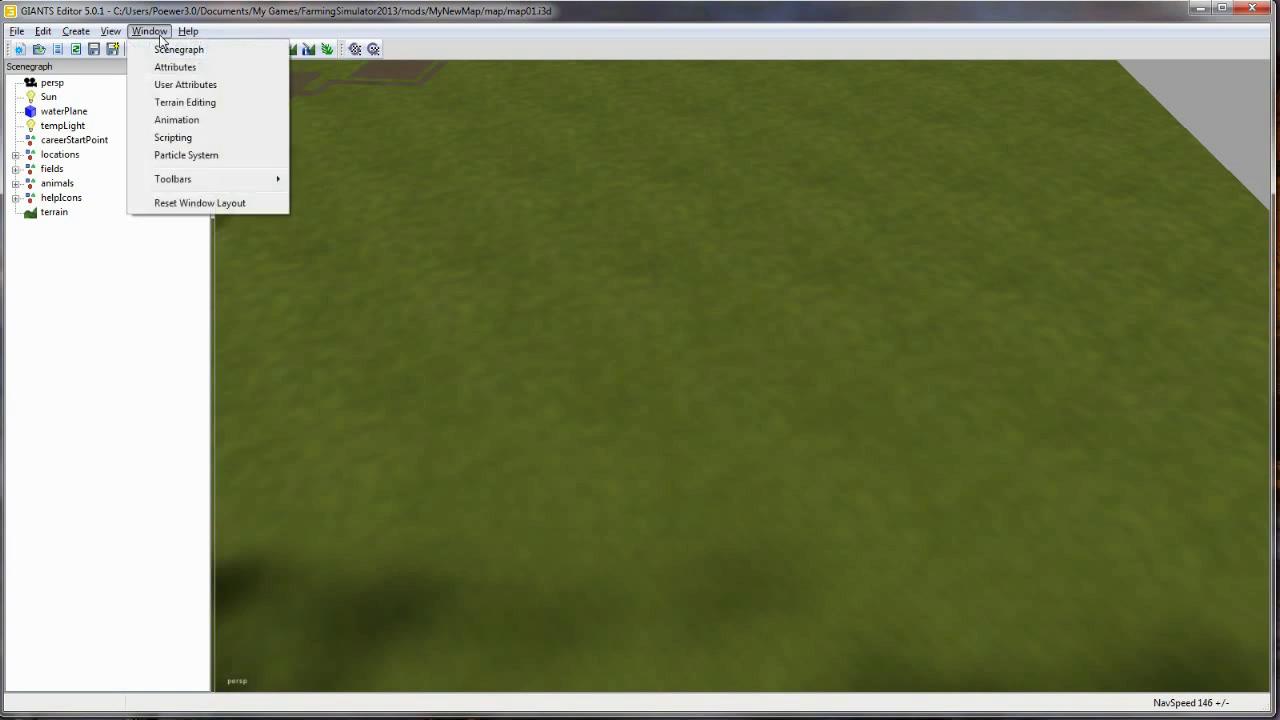
click(166, 70)
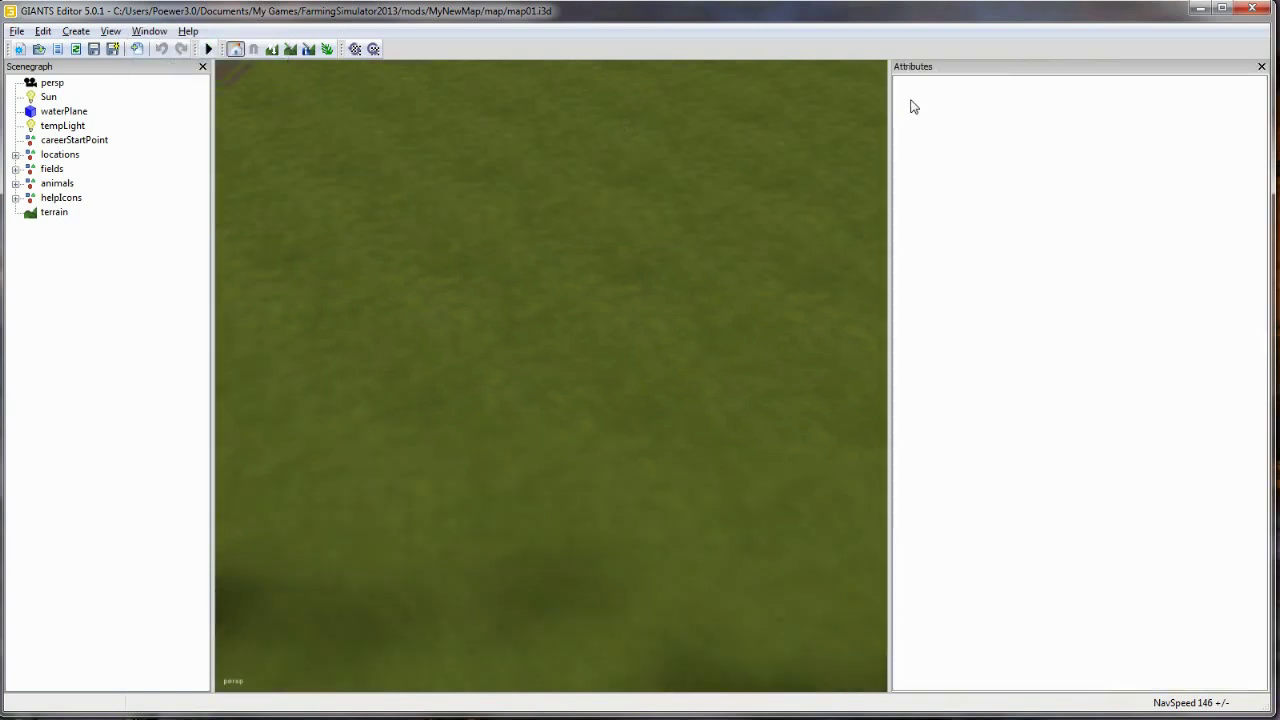
drag(985, 102, 1030, 106)
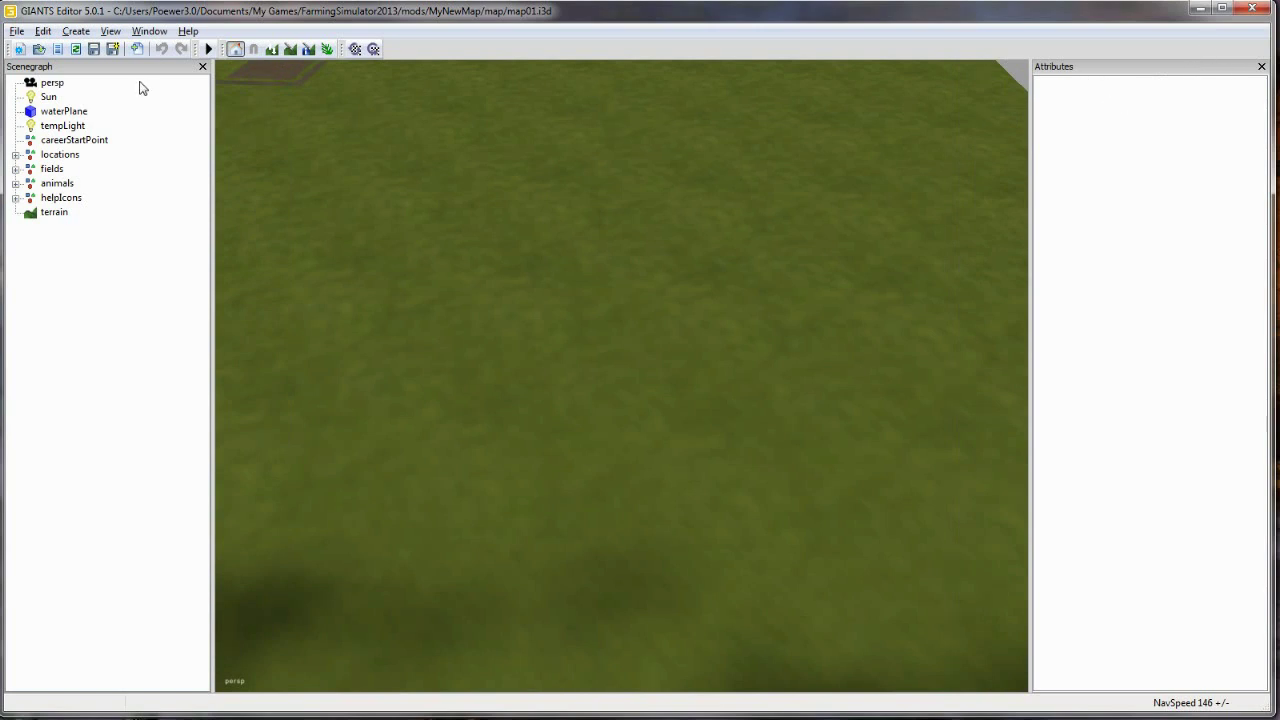
drag(1096, 66, 53, 291)
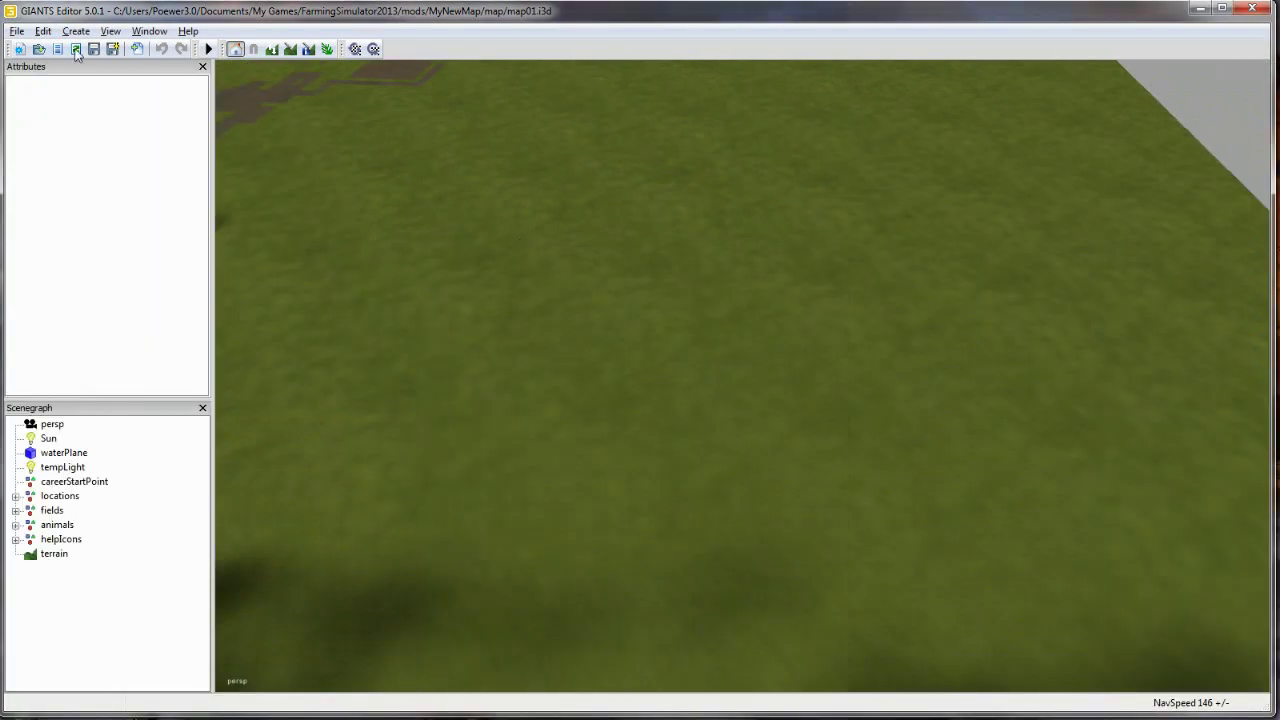
drag(68, 66, 1090, 245)
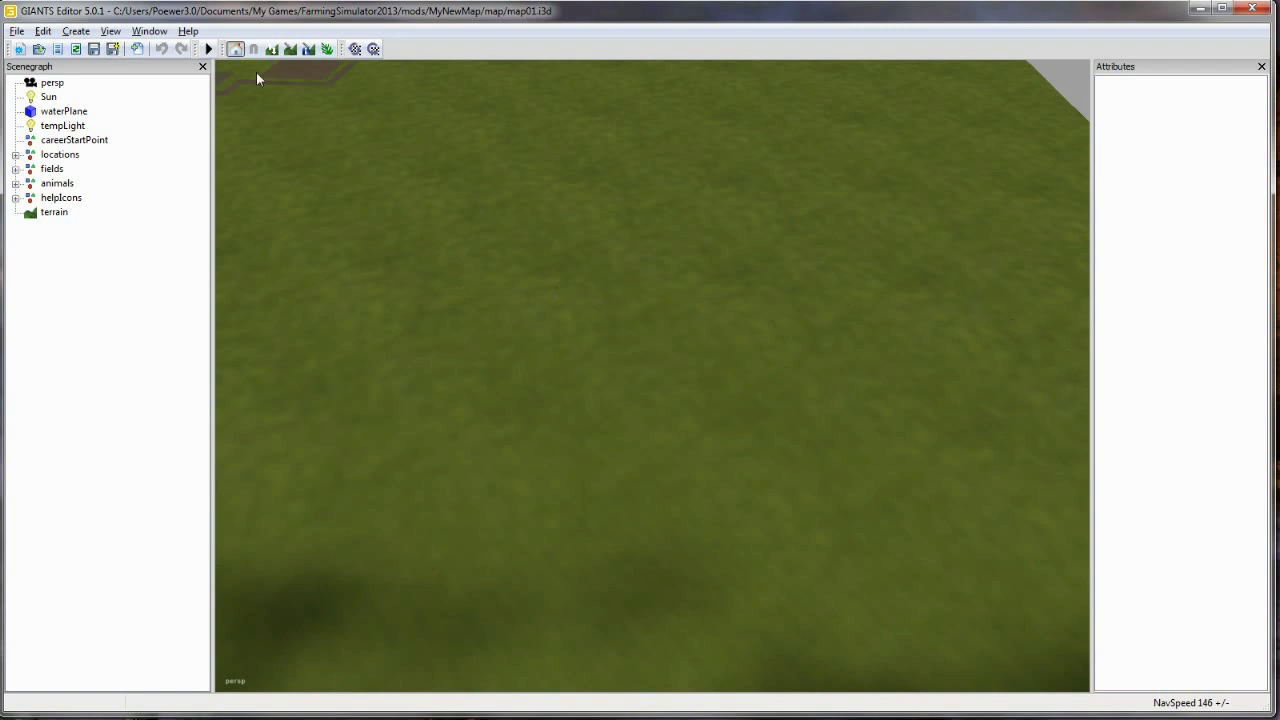
Step: Show the User Attributes panel, dock it beneath Attributes and divide the column about evenly between them
click(149, 31)
click(199, 90)
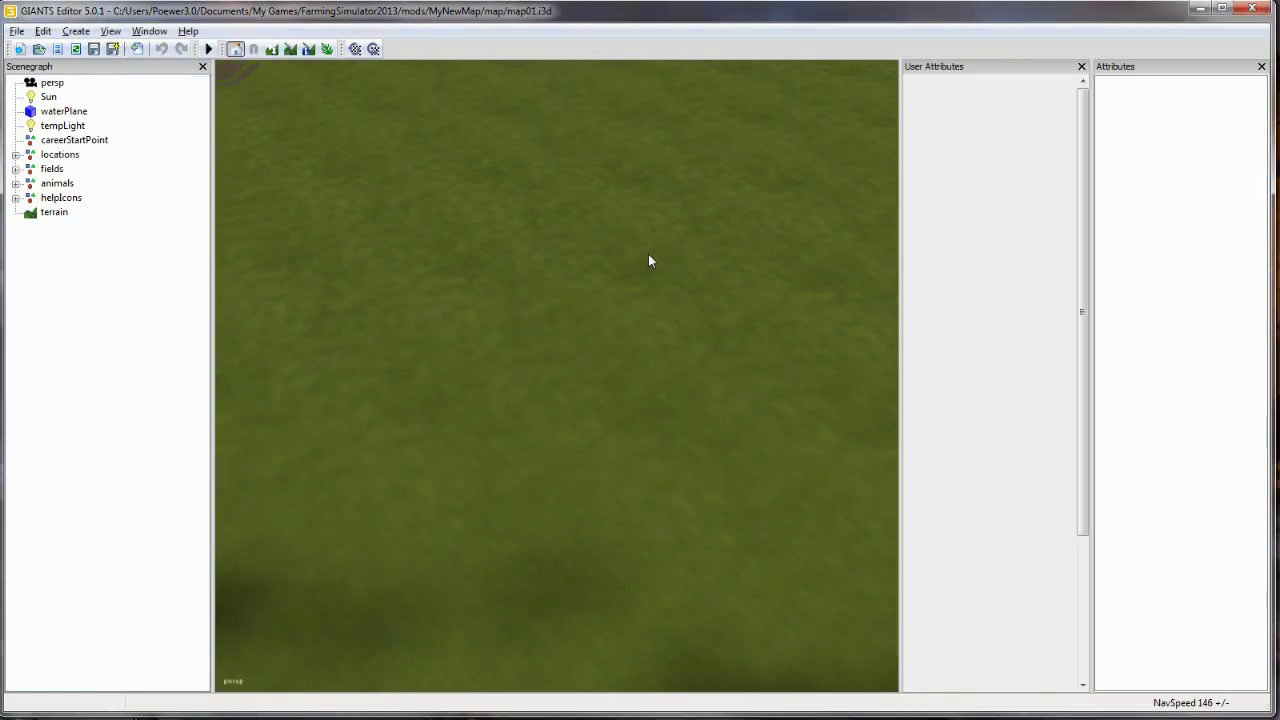
drag(926, 74, 1152, 416)
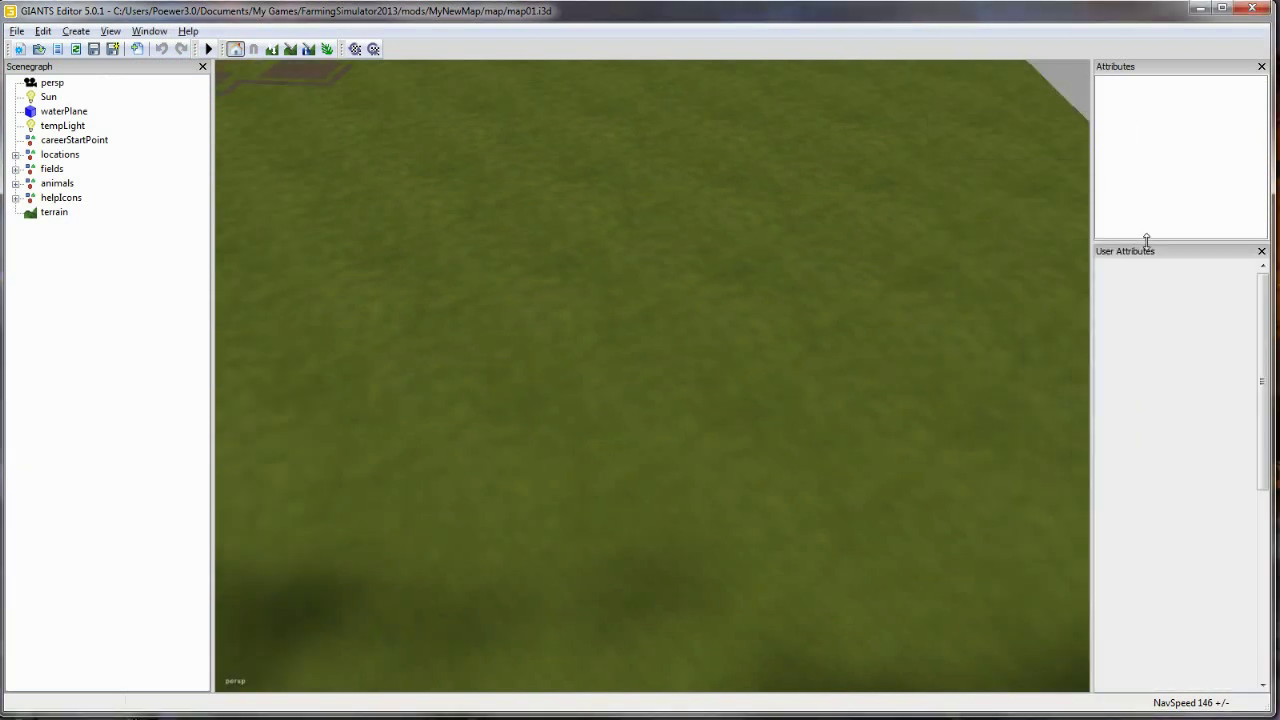
drag(1146, 240, 1144, 377)
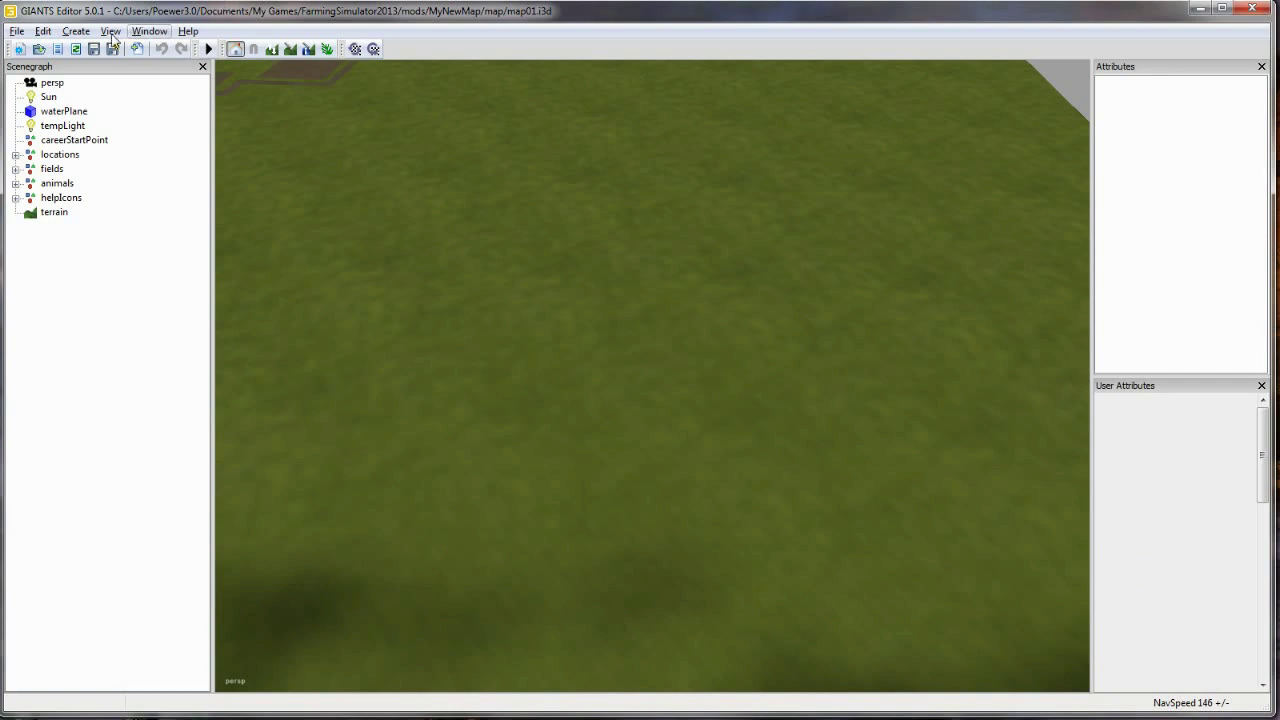
Step: Show the Terrain Editing panel beneath the Scenegraph and give the Scenegraph about half of the column
click(136, 34)
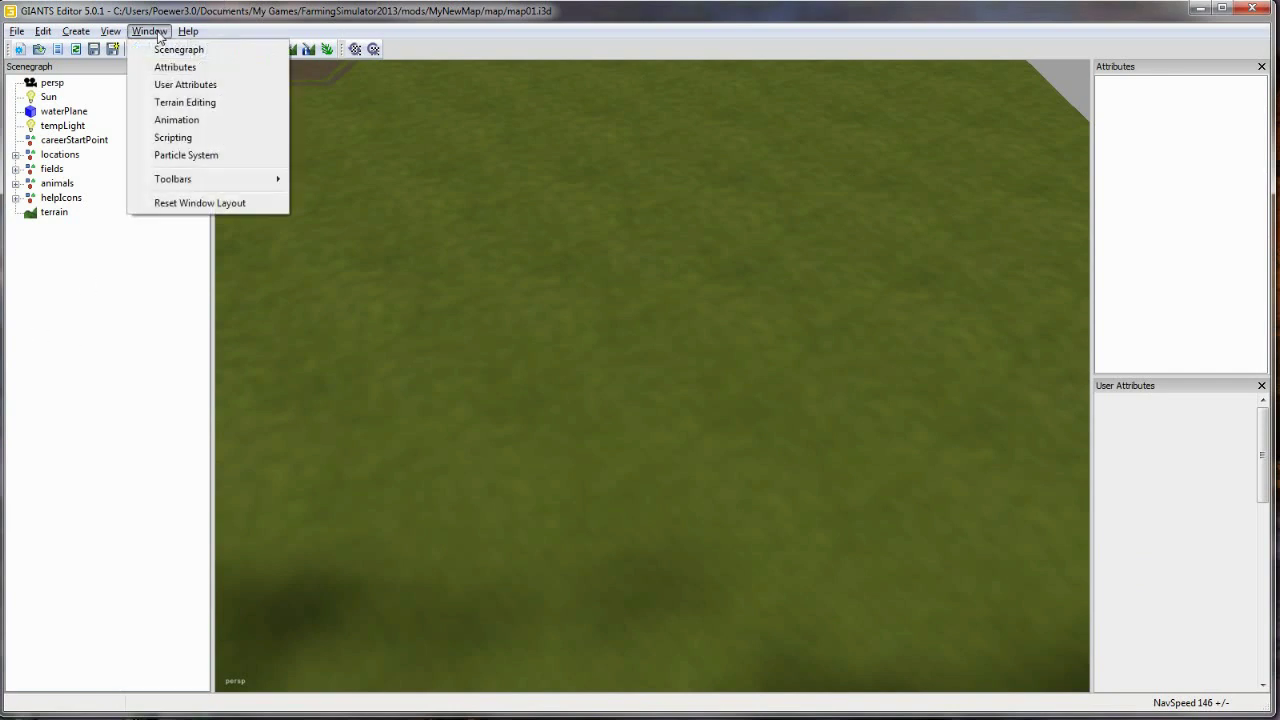
click(180, 102)
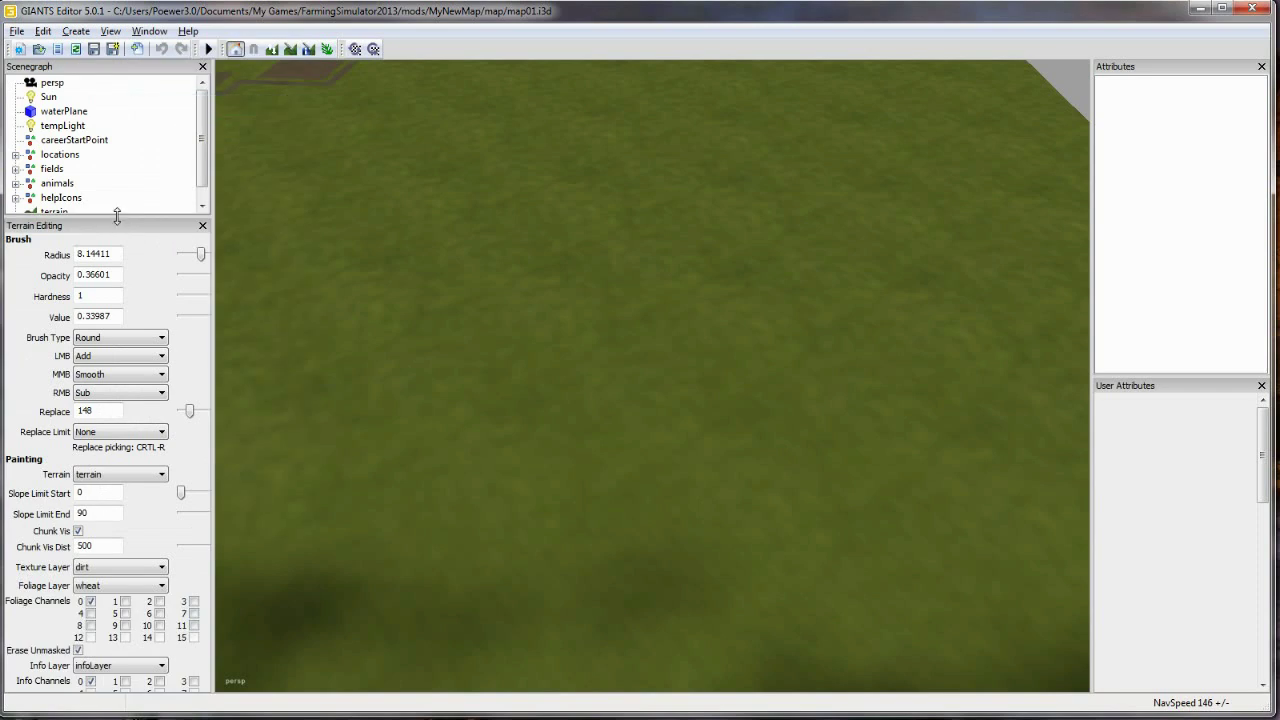
drag(117, 216, 119, 389)
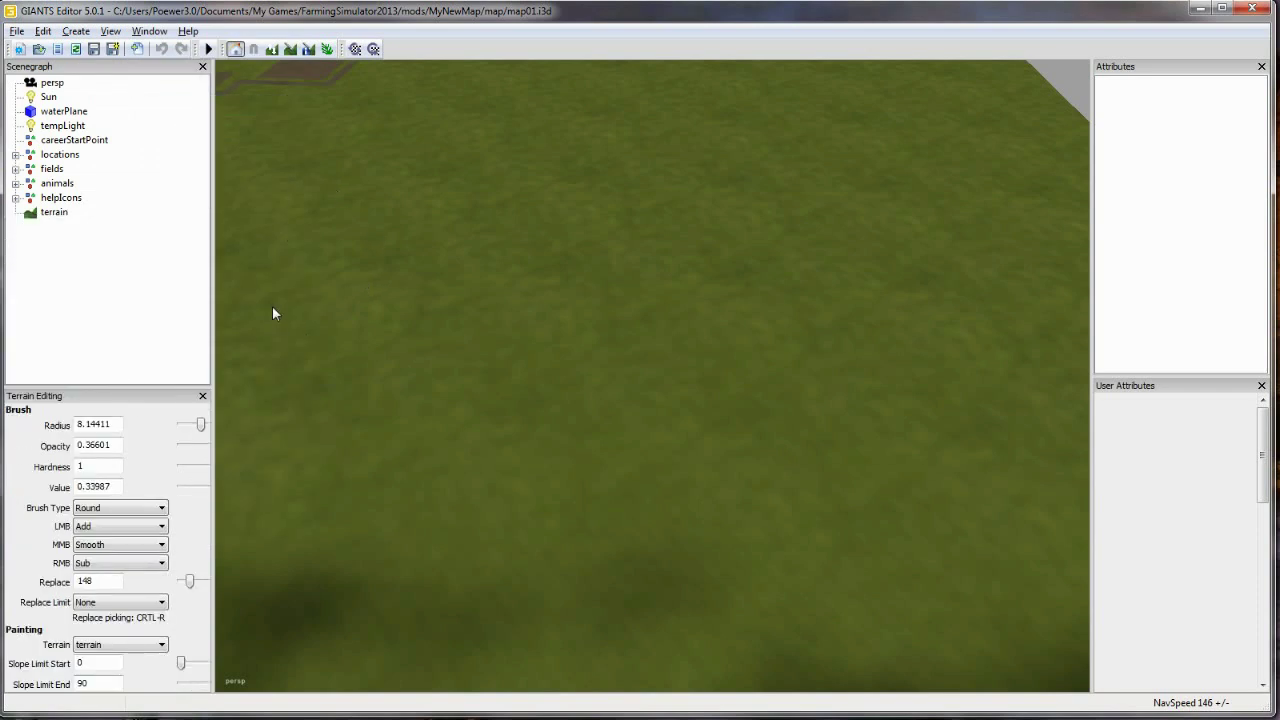
Step: Show the Scripting panel beneath the viewport and reduce its height
click(152, 34)
click(172, 137)
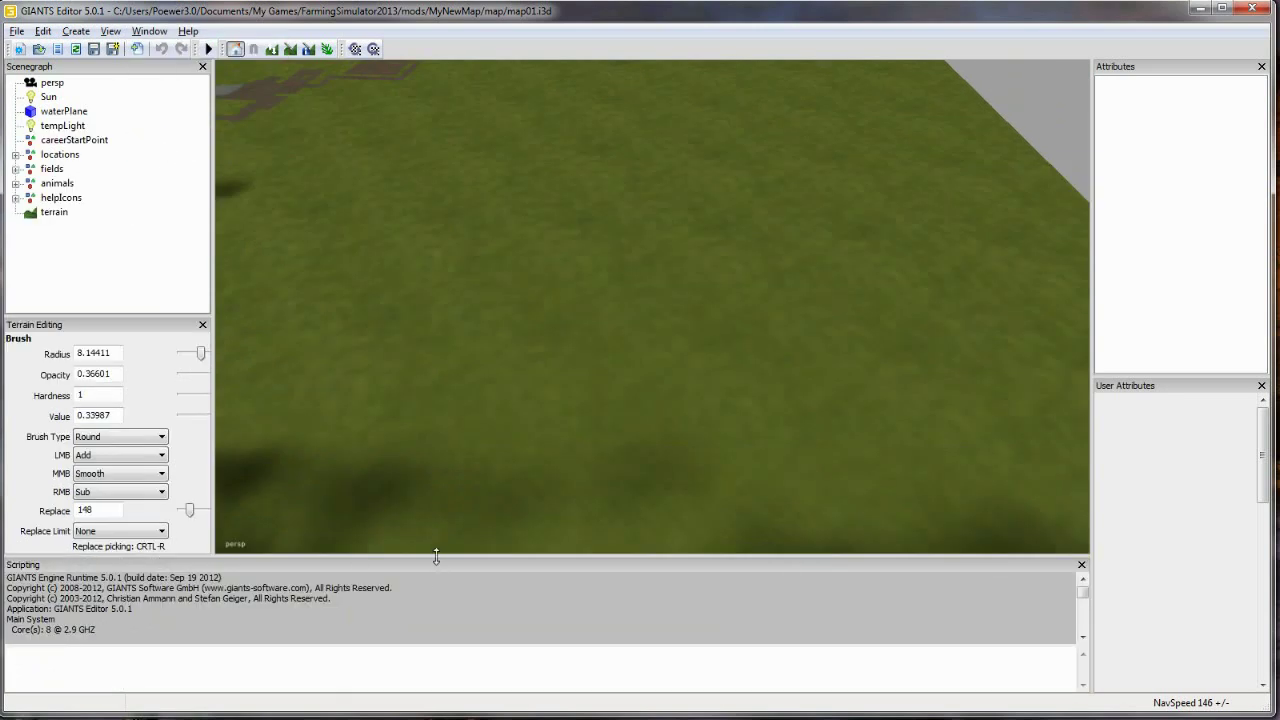
drag(442, 590, 450, 590)
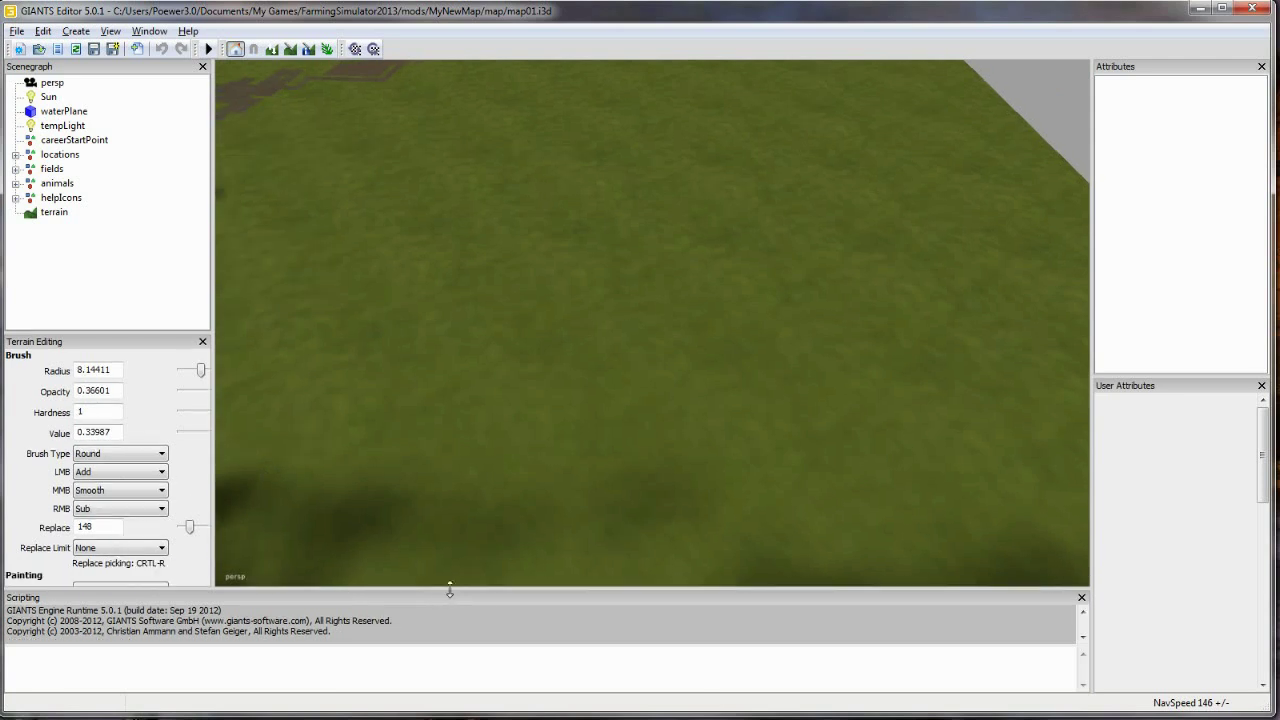
Step: Read the Scripting log through to its last entries and enlarge the panel to view more of the log
click(1082, 636)
click(1083, 637)
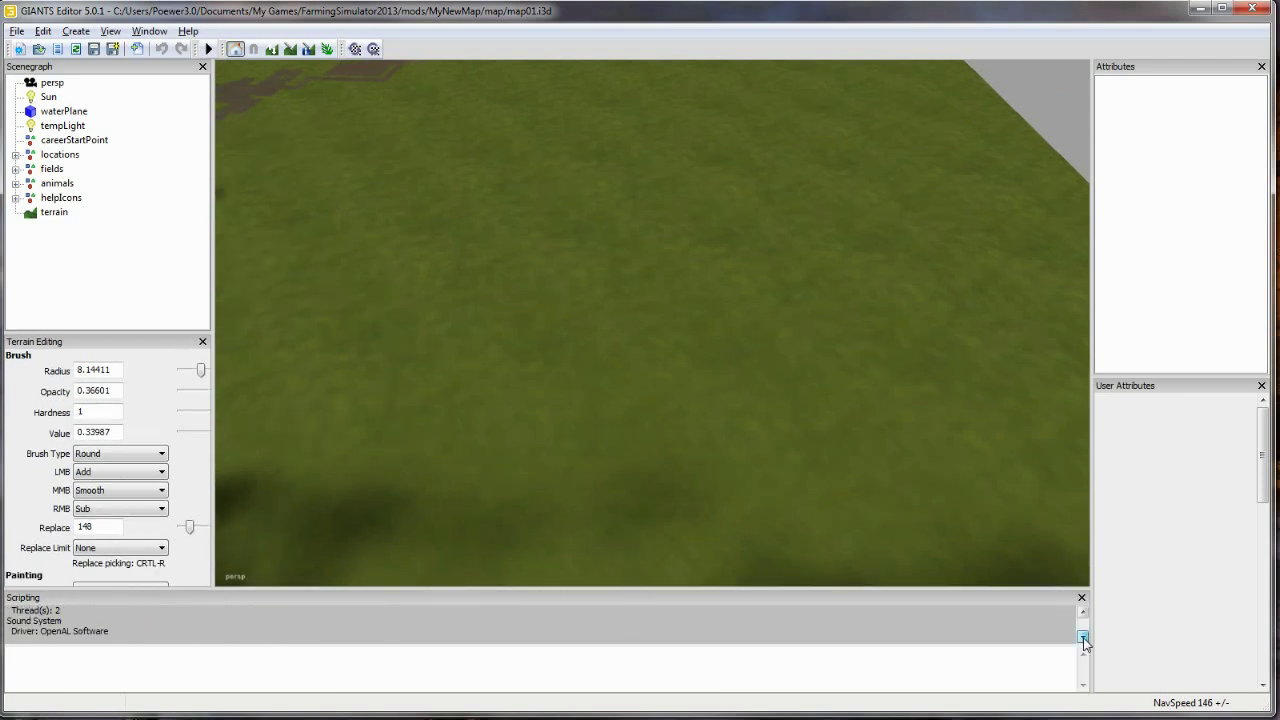
click(1083, 637)
click(1083, 637)
click(1083, 637)
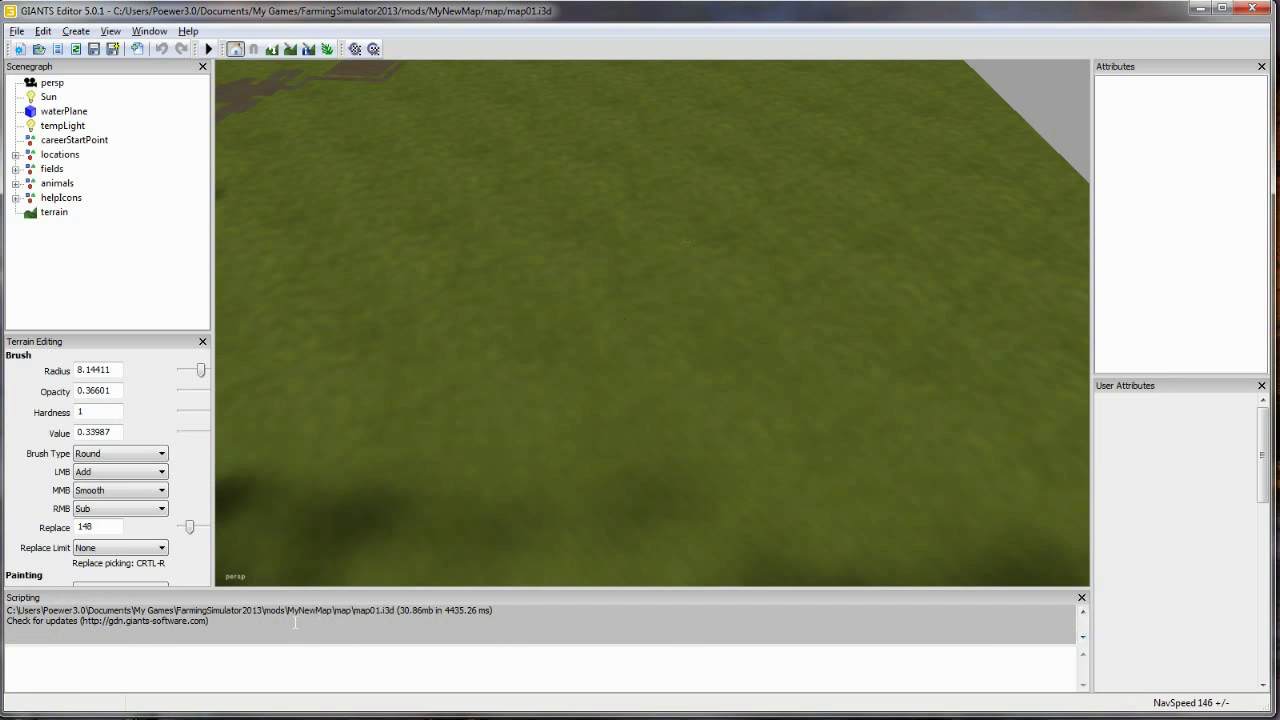
drag(318, 590, 345, 376)
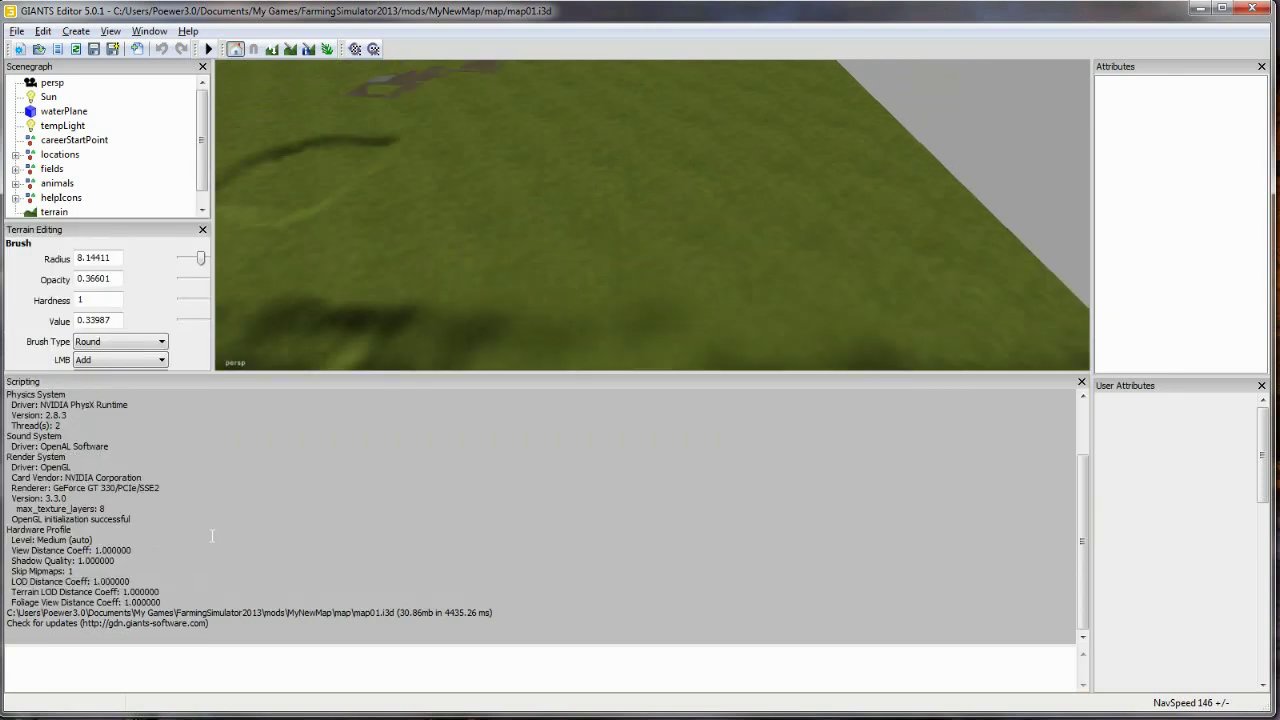
Step: Shrink the Scripting panel to a short strip of log lines, giving the freed height to the viewport and Terrain Editing panel
mouse_move(1081, 541)
mouse_down()
mouse_move(1079, 454)
mouse_move(1081, 560)
mouse_up()
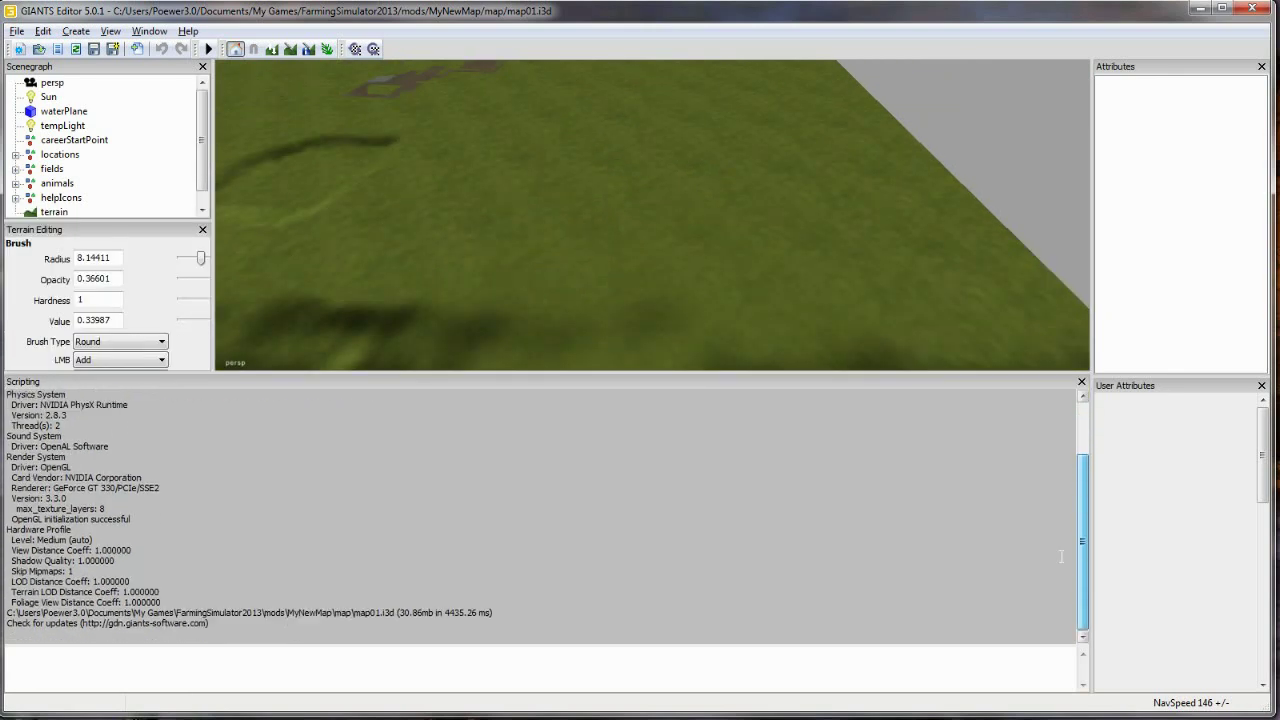
drag(609, 373, 596, 563)
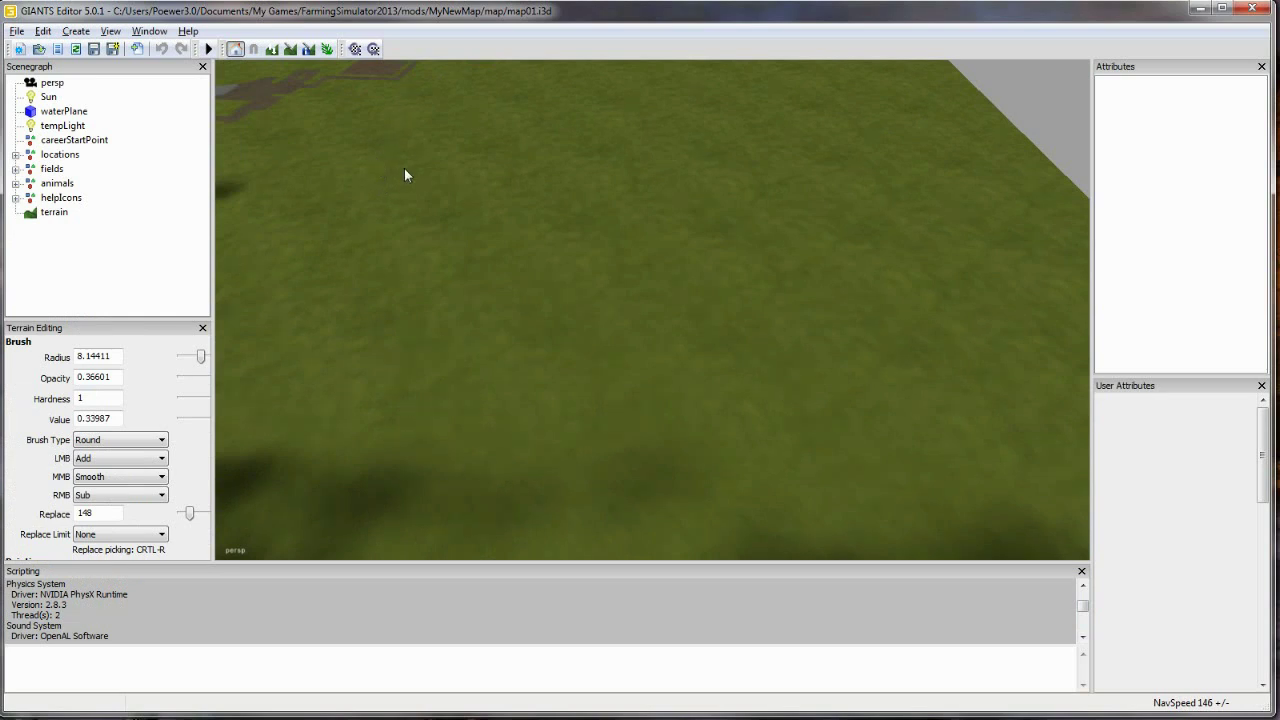
Step: Examine the map in the perspective view, from the farm buildings and yards to the raised terrain and open grassland
mouse_move(404, 175)
right_down()
mouse_move(477, 163)
mouse_move(523, 131)
mouse_move(349, 137)
mouse_move(516, 262)
right_up()
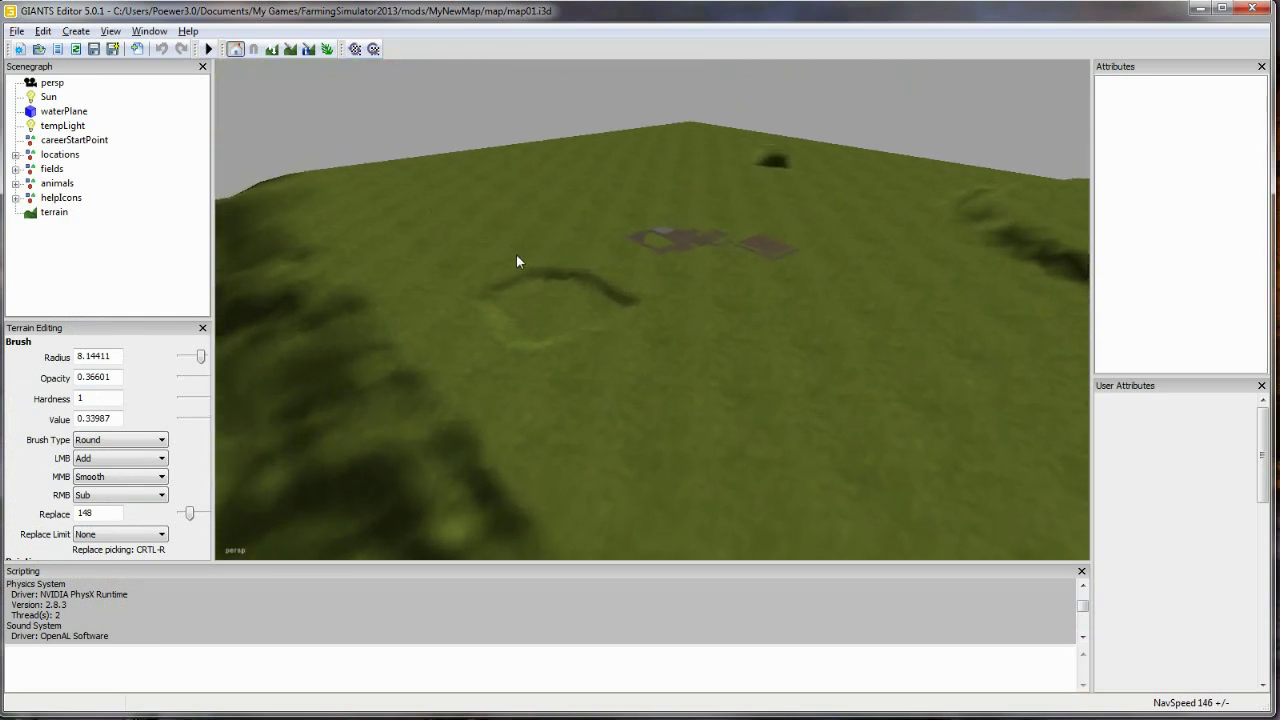
right_drag(498, 310, 530, 349)
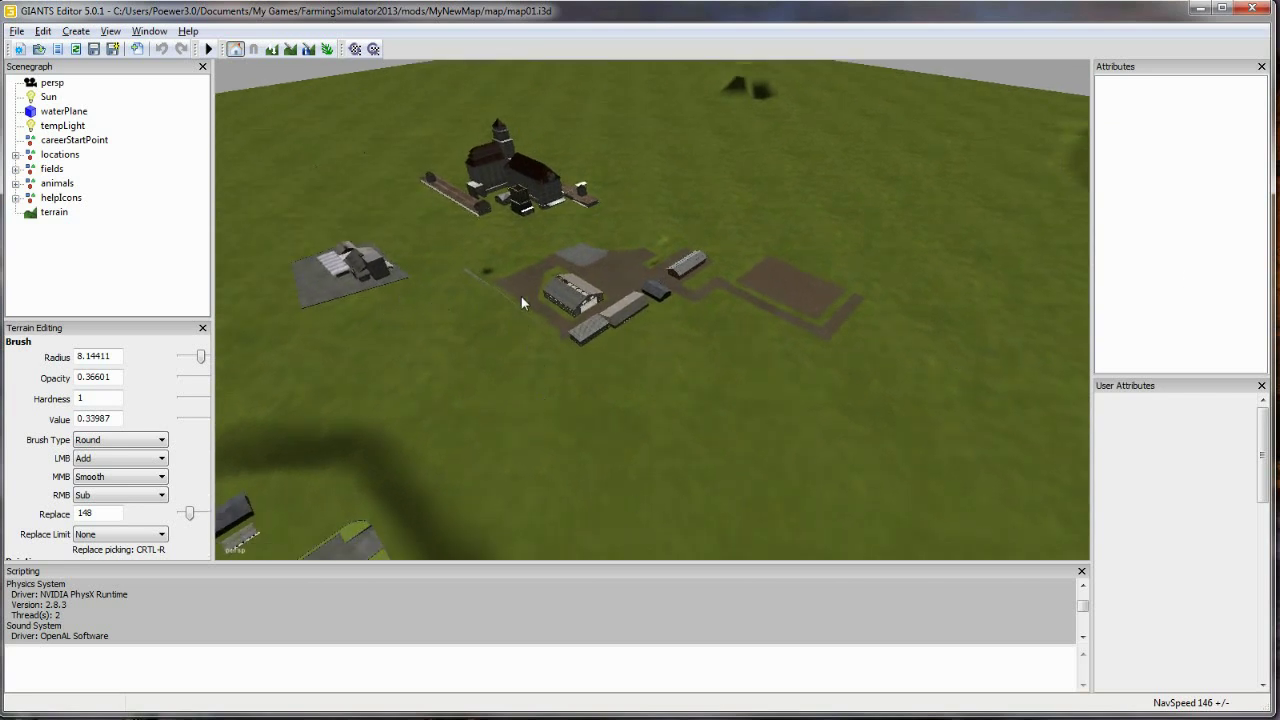
right_drag(521, 296, 679, 353)
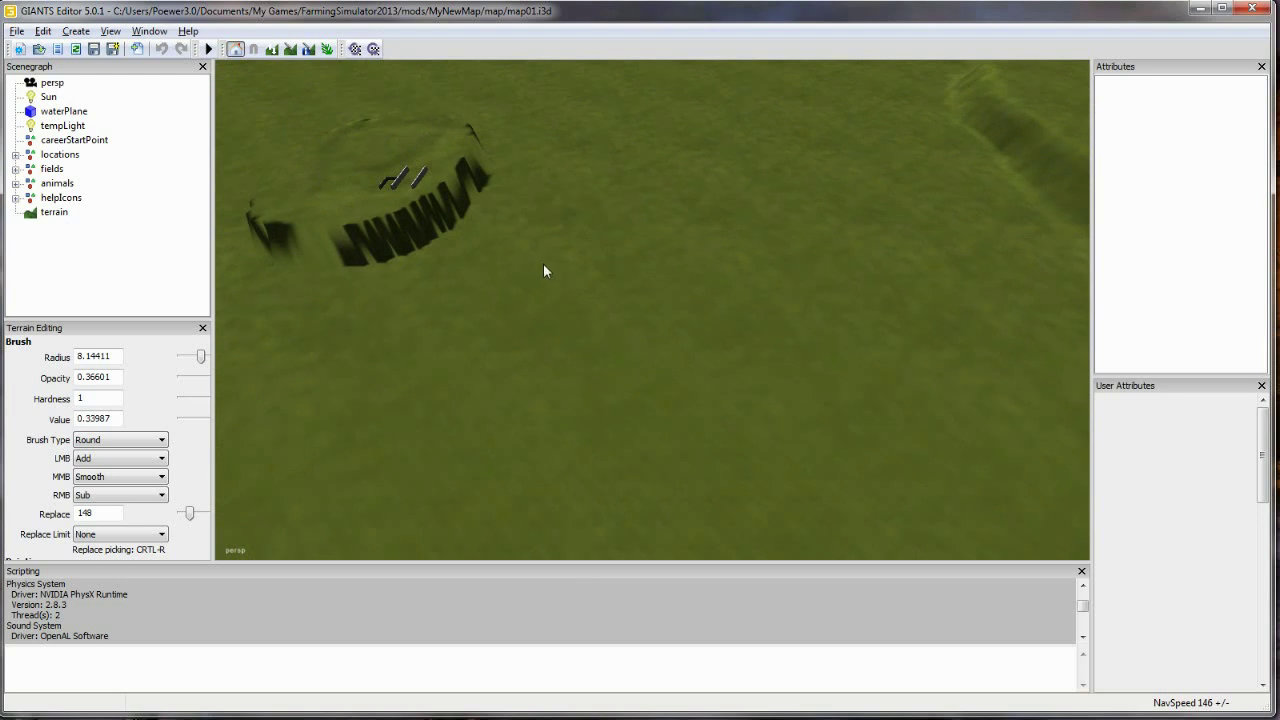
right_drag(795, 203, 635, 287)
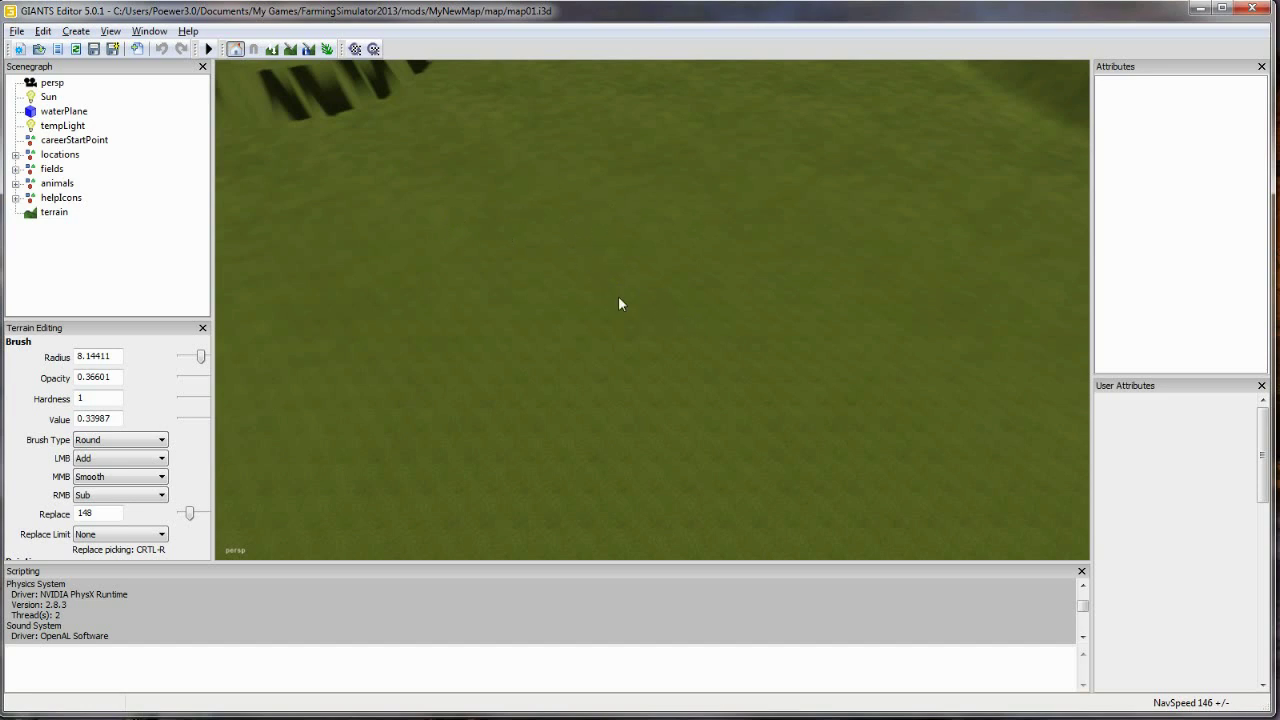
right_drag(548, 289, 594, 122)
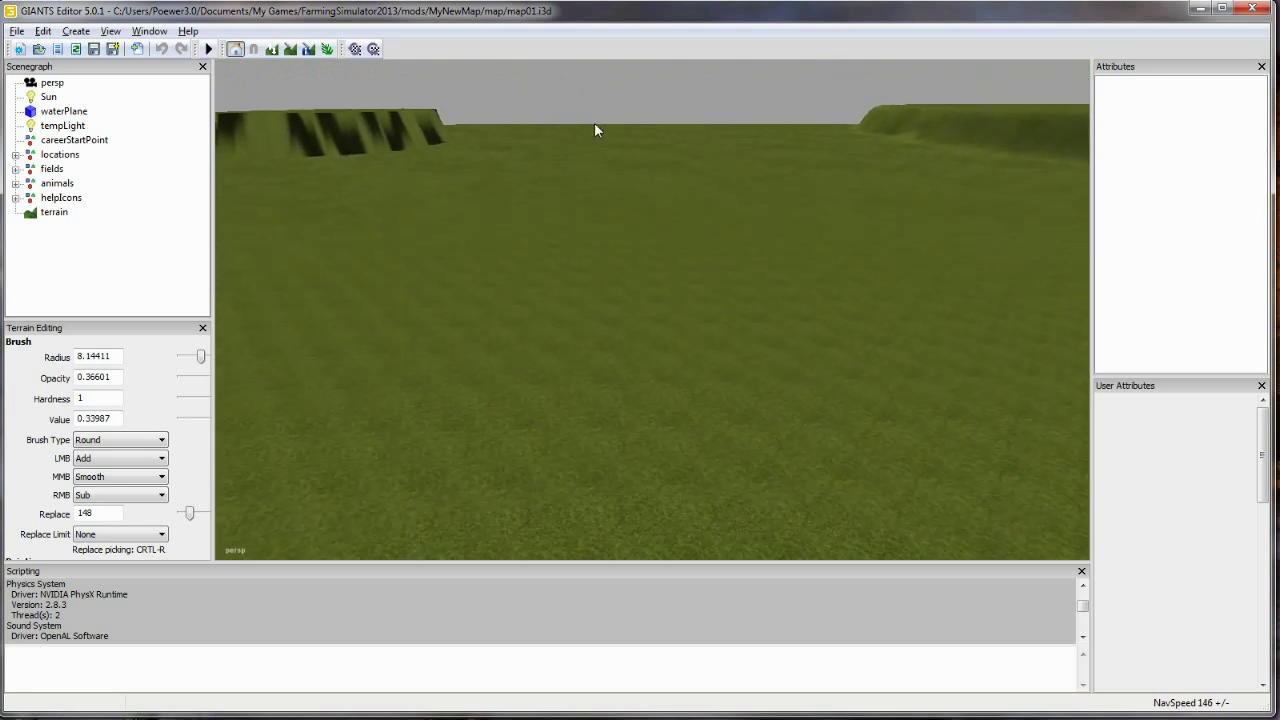
right_drag(720, 157, 697, 315)
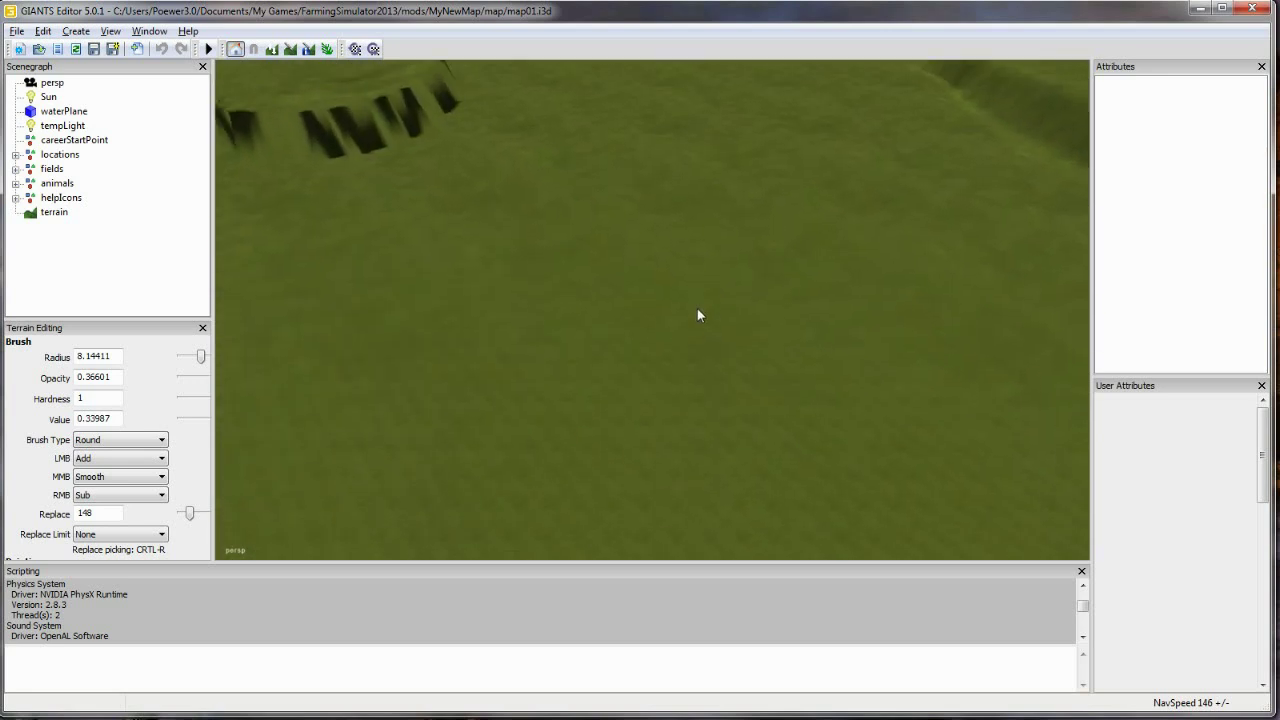